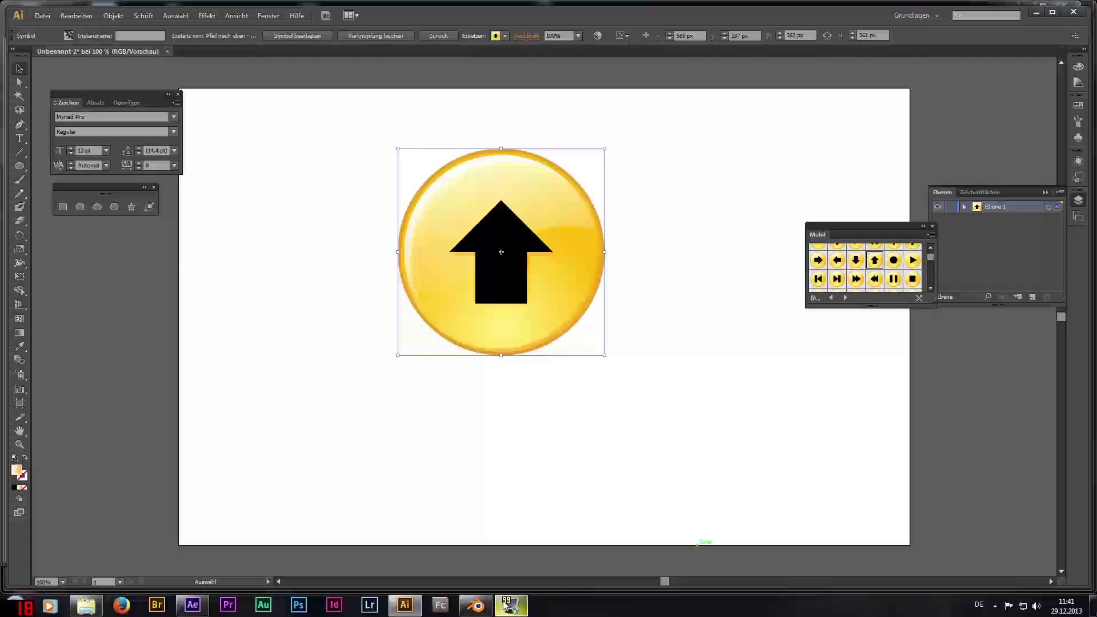
click(476, 606)
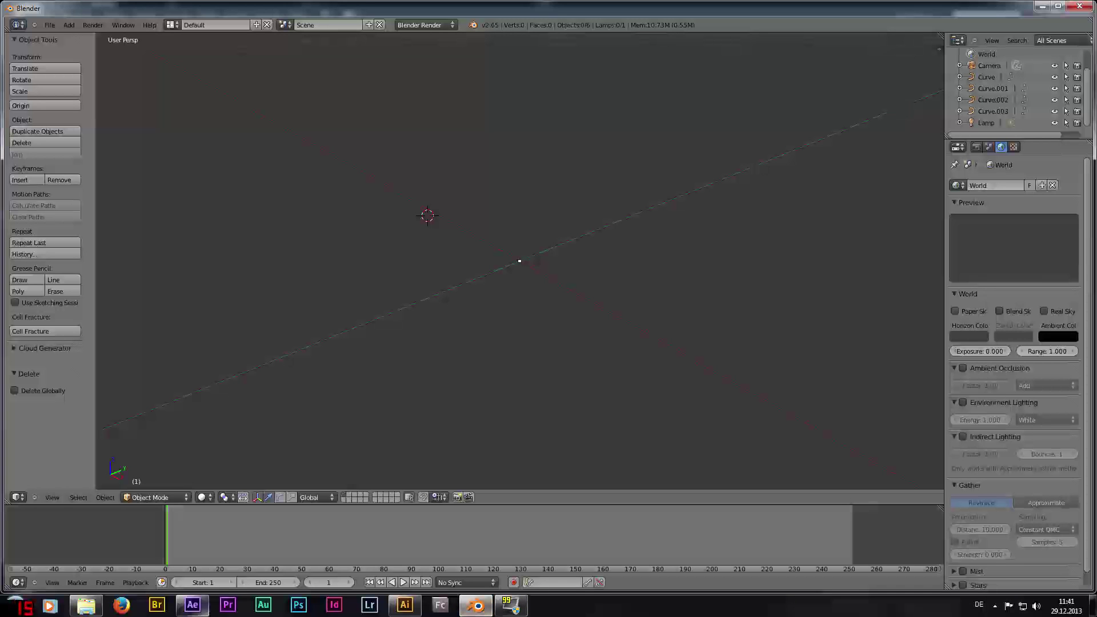
click(416, 614)
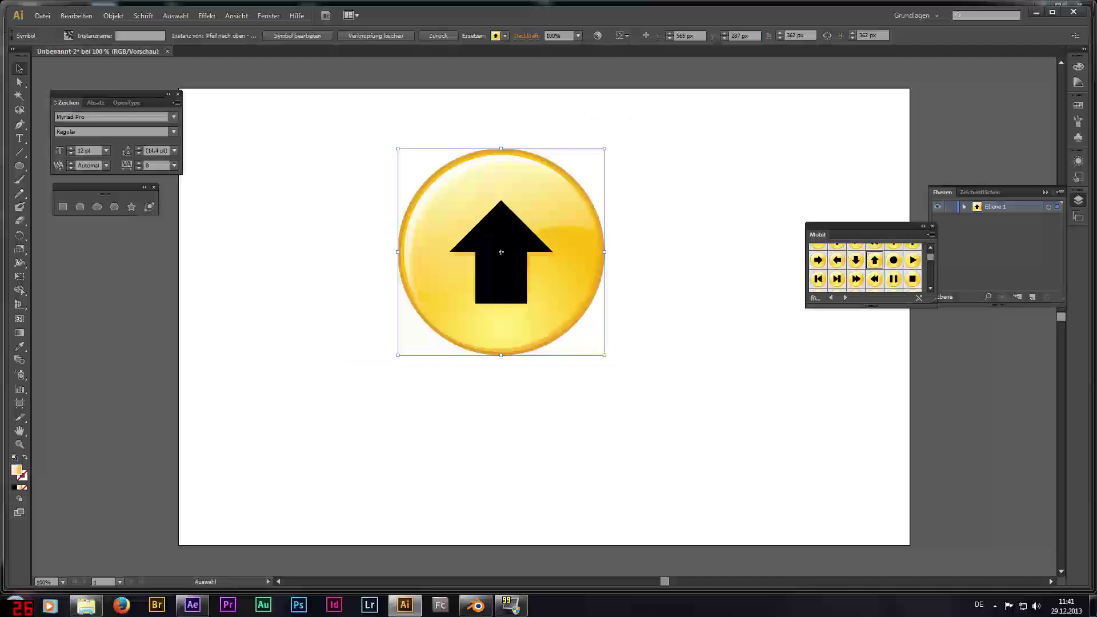
Step: Scale the arrow button symbol up and enter editing of its symbol definition
shift+drag(605, 356, 730, 480)
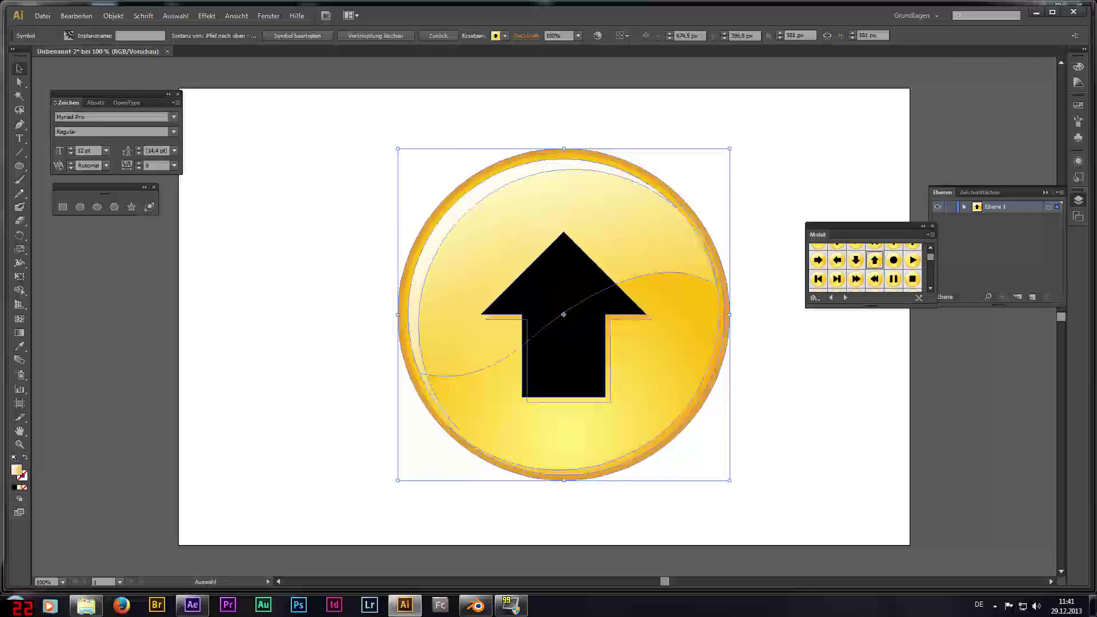
double_click(523, 206)
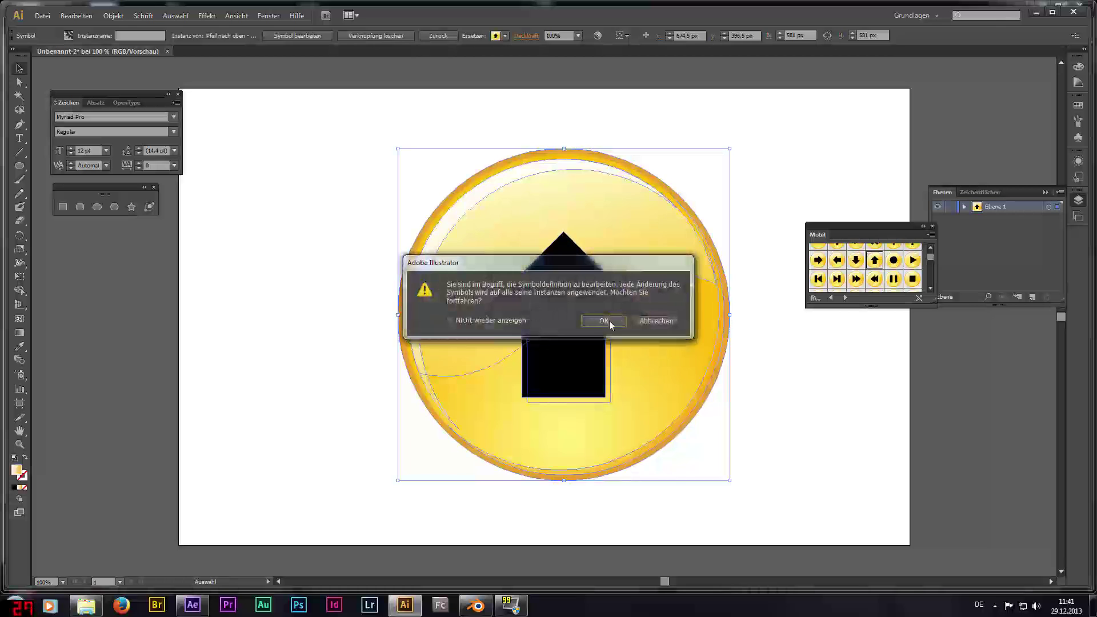
click(613, 320)
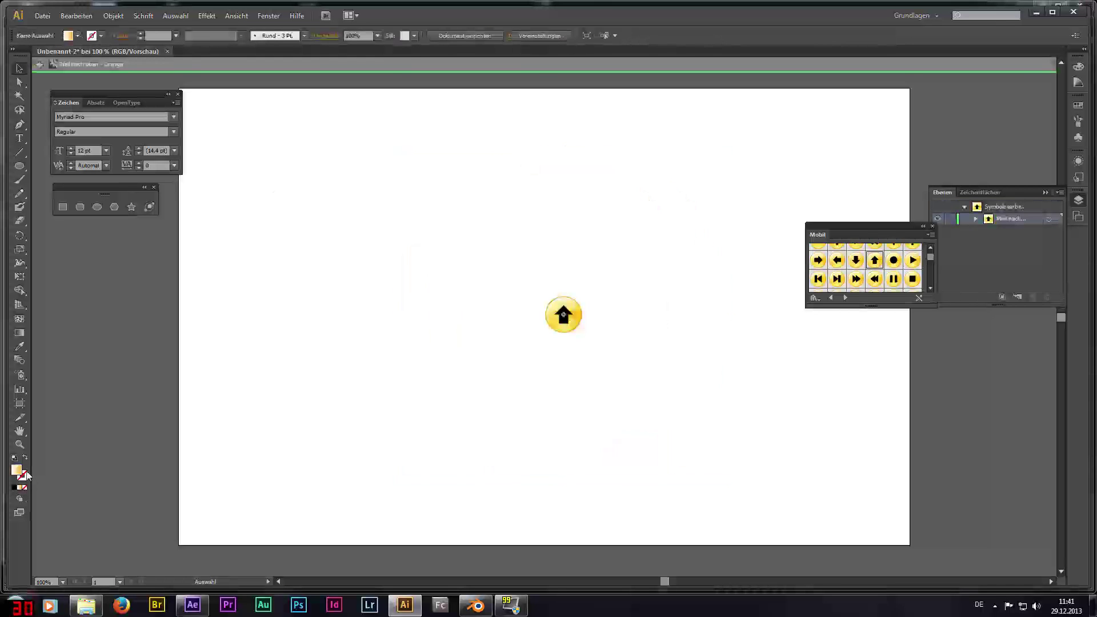
Step: Zoom in and delete the black arrow inside the yellow disc
click(19, 445)
click(564, 315)
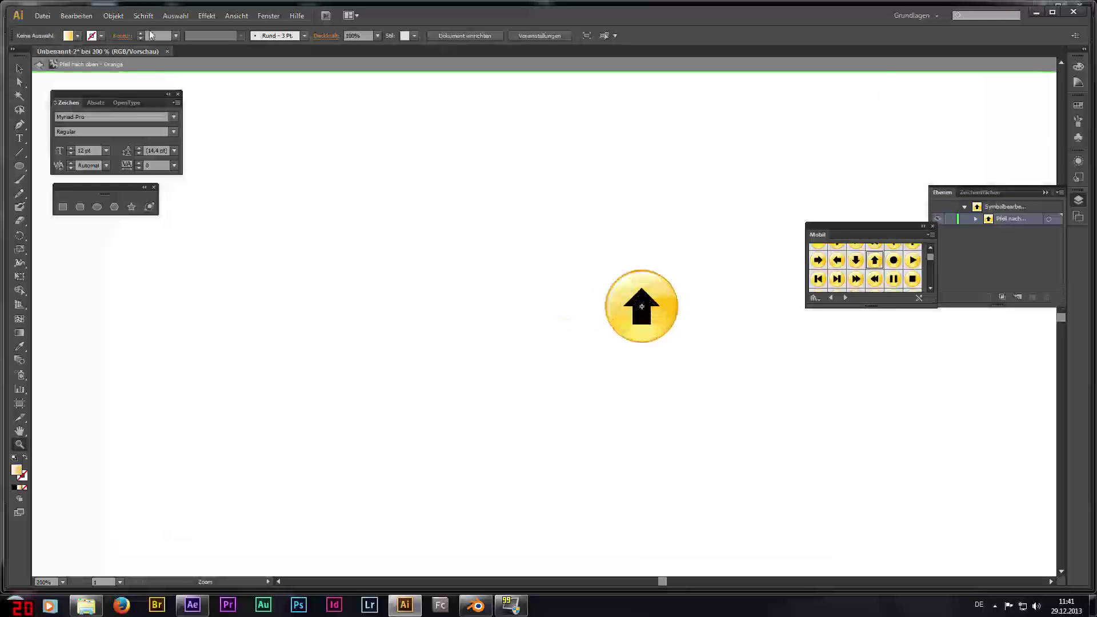
key(v)
click(642, 306)
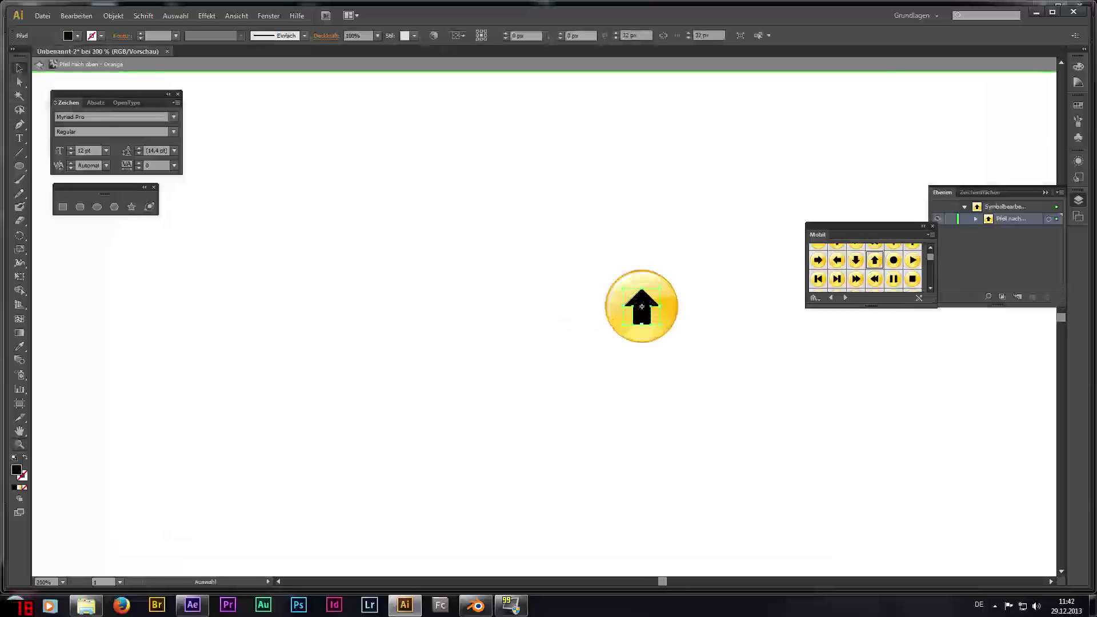
key(Delete)
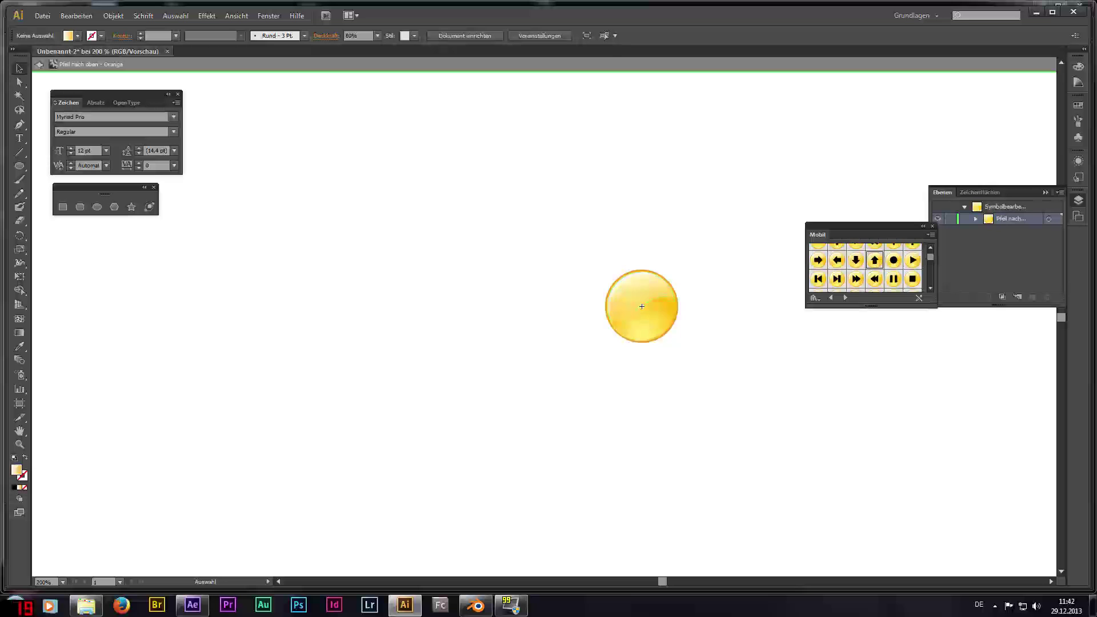
Step: Scale the yellow disc up to about 535 px, centre it on the artboard, and deselect
click(642, 306)
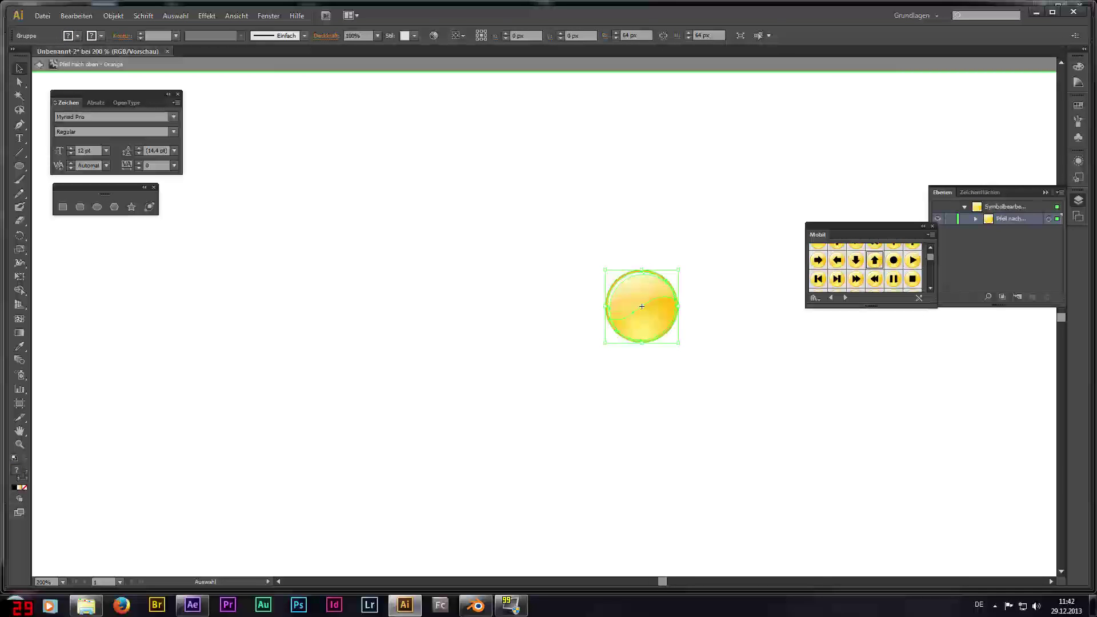
drag(642, 307, 641, 293)
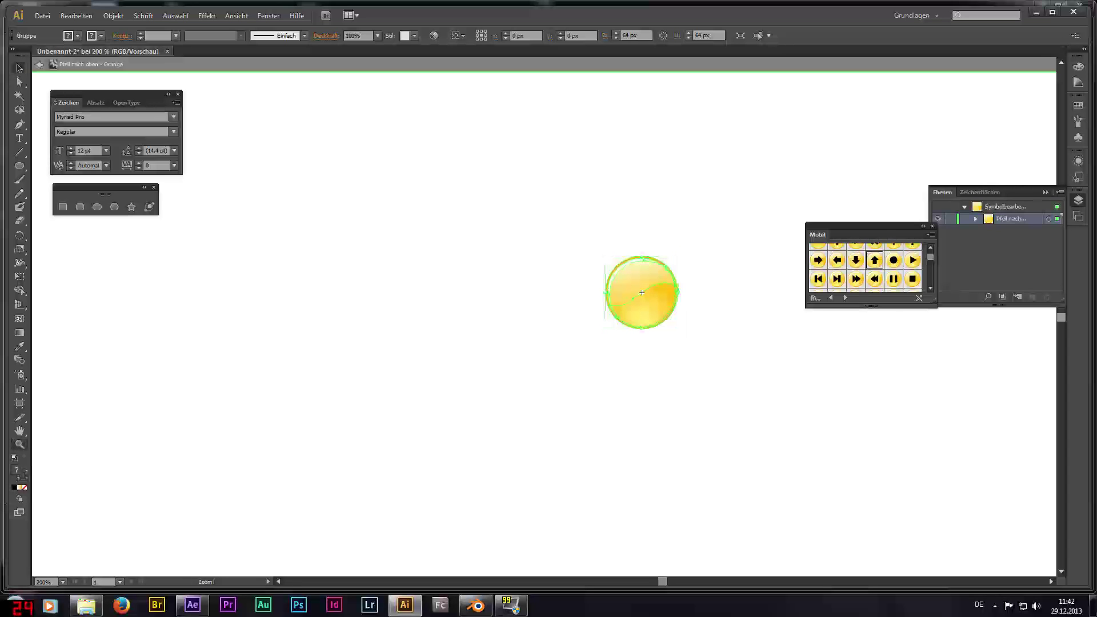
key(ctrl+0)
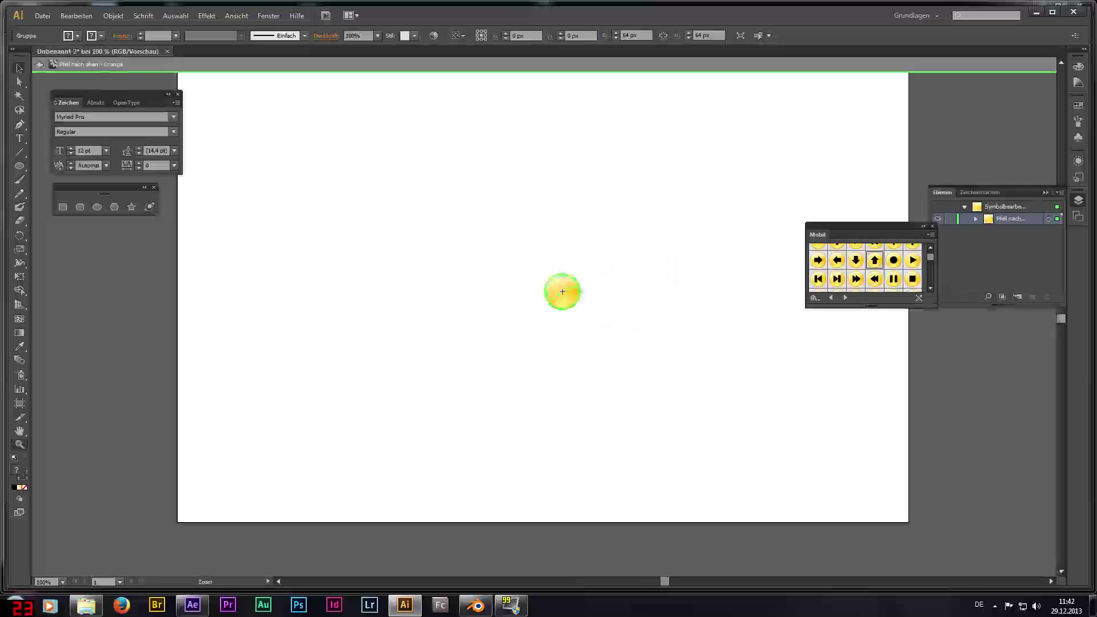
key(ctrl+minus)
key(v)
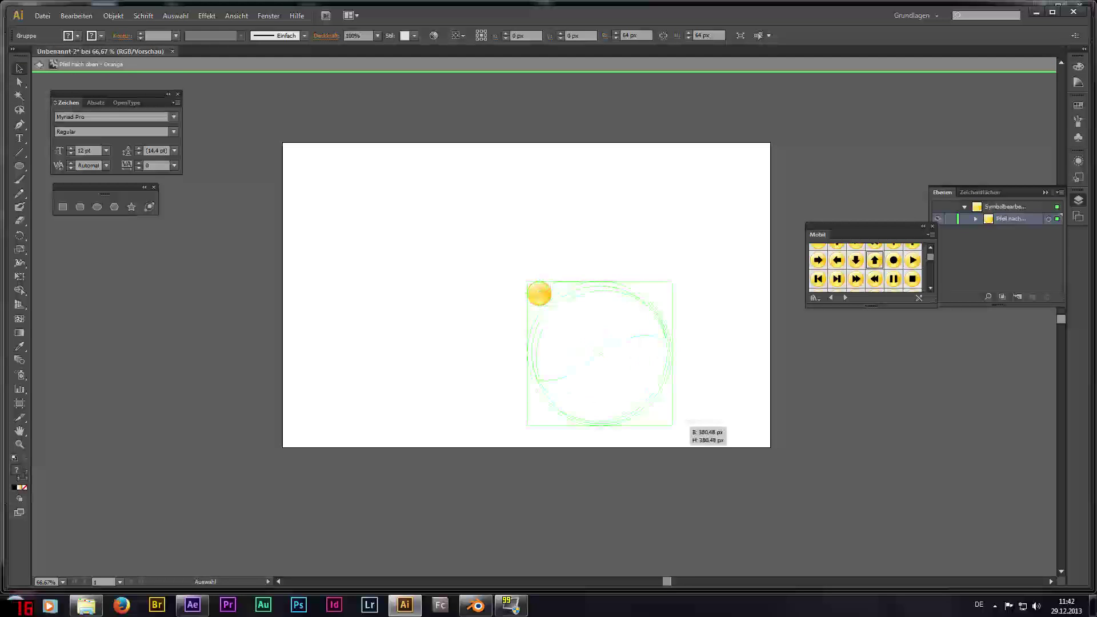
drag(552, 307, 682, 437)
drag(616, 339, 464, 229)
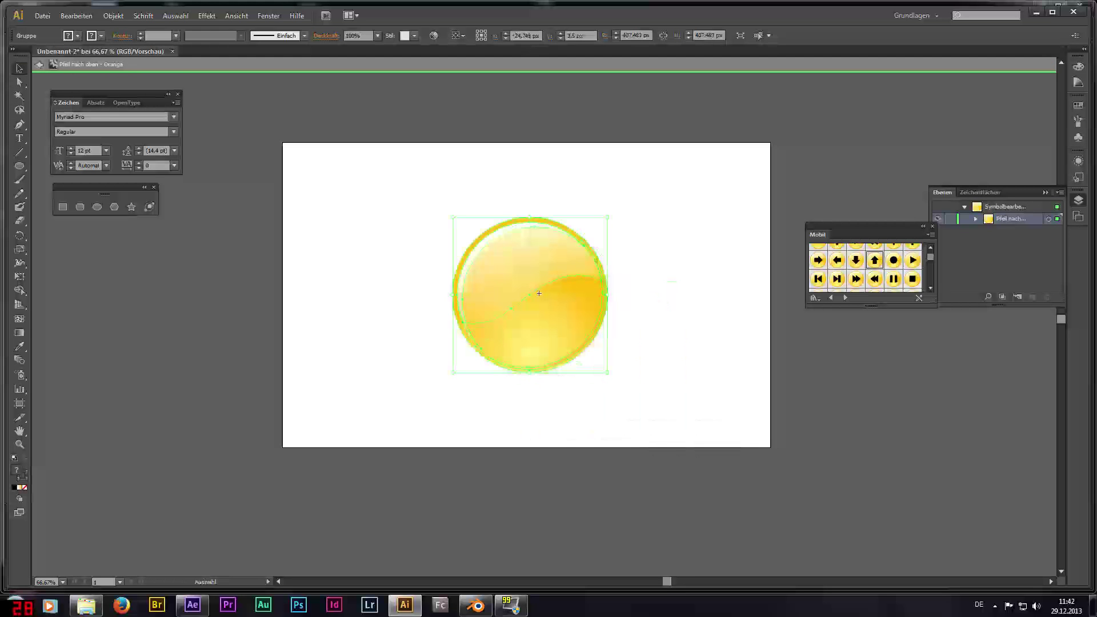
drag(607, 372, 657, 421)
drag(569, 321, 539, 293)
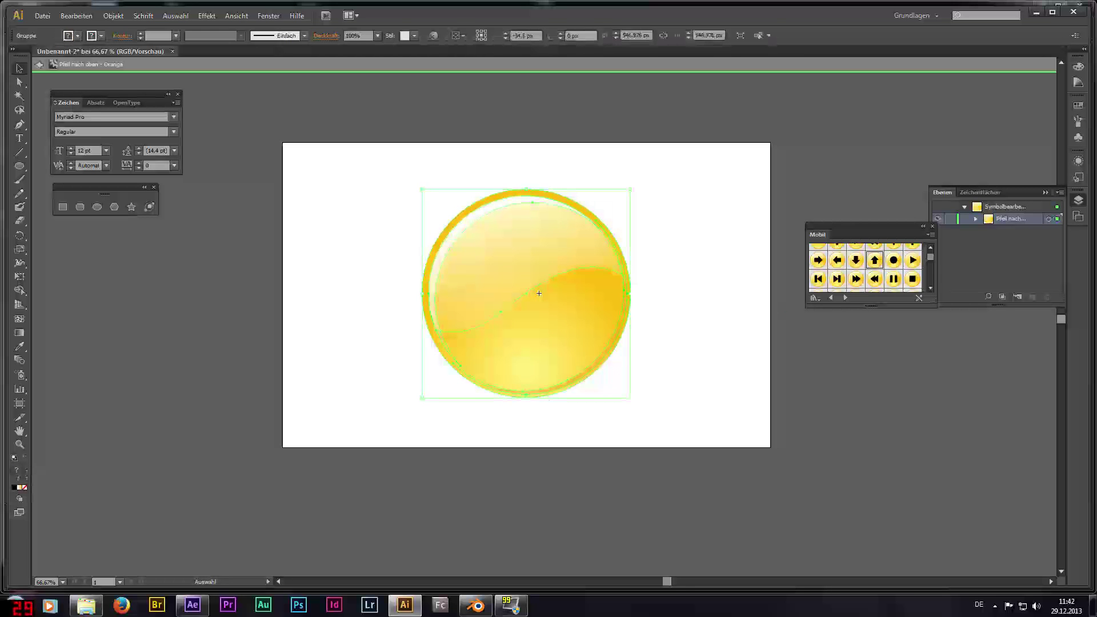
key(ctrl+shift+a)
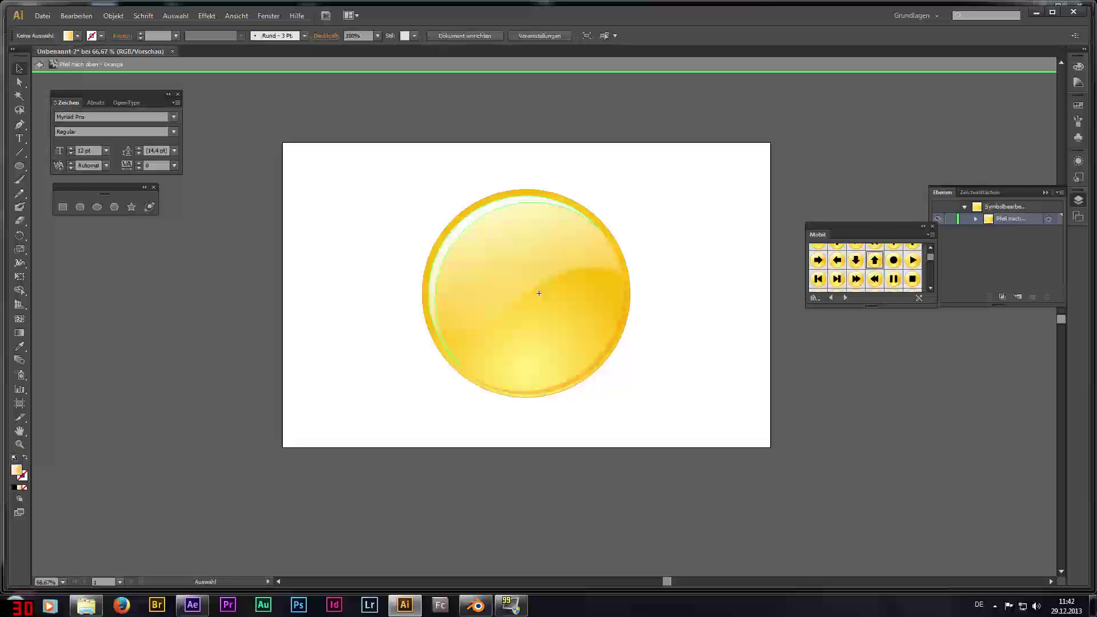
Step: Save the artwork as SVG named logo2 with the default SVG options
click(45, 20)
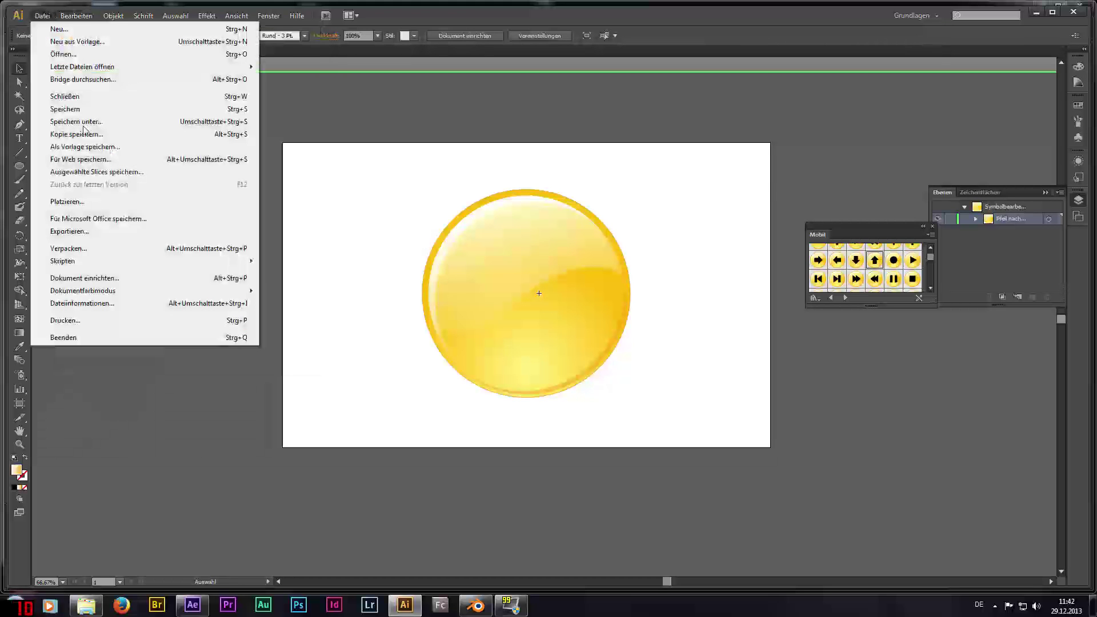
click(76, 121)
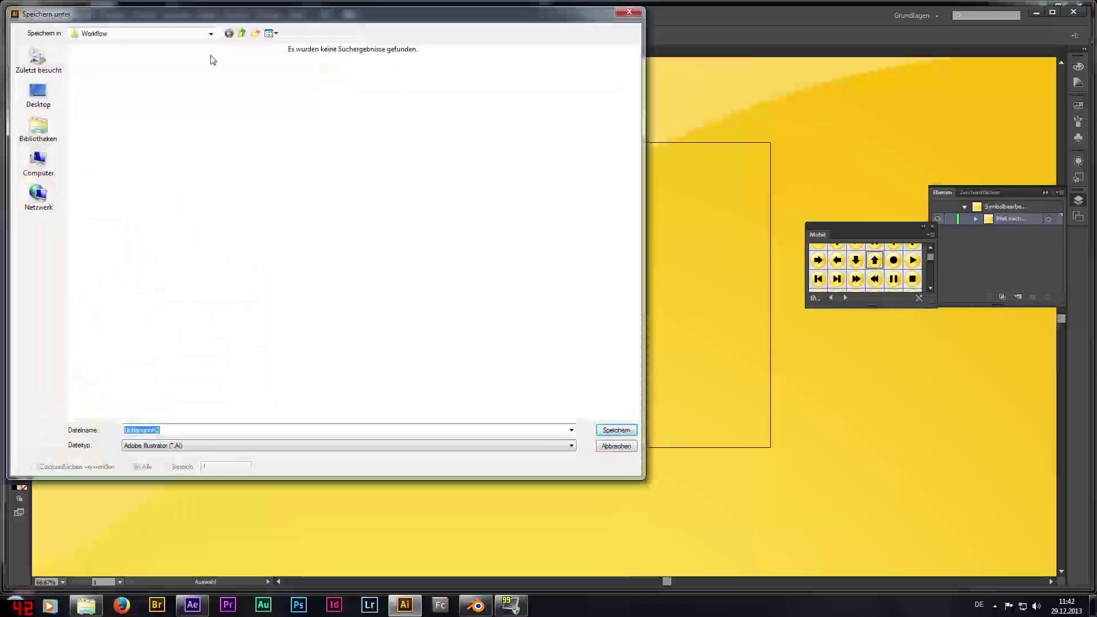
click(194, 446)
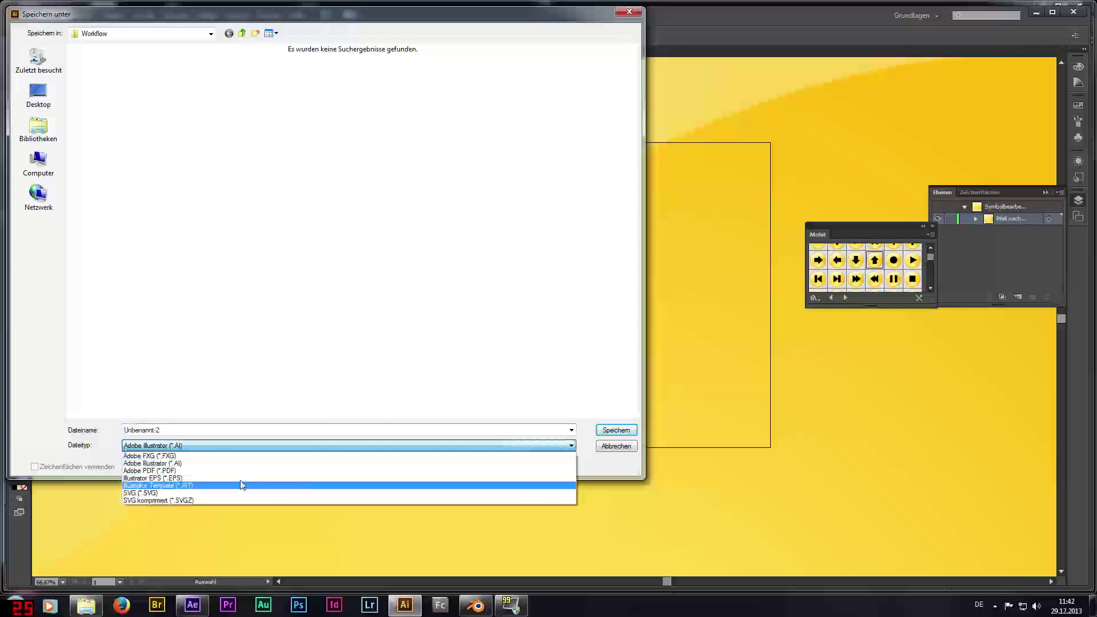
click(162, 493)
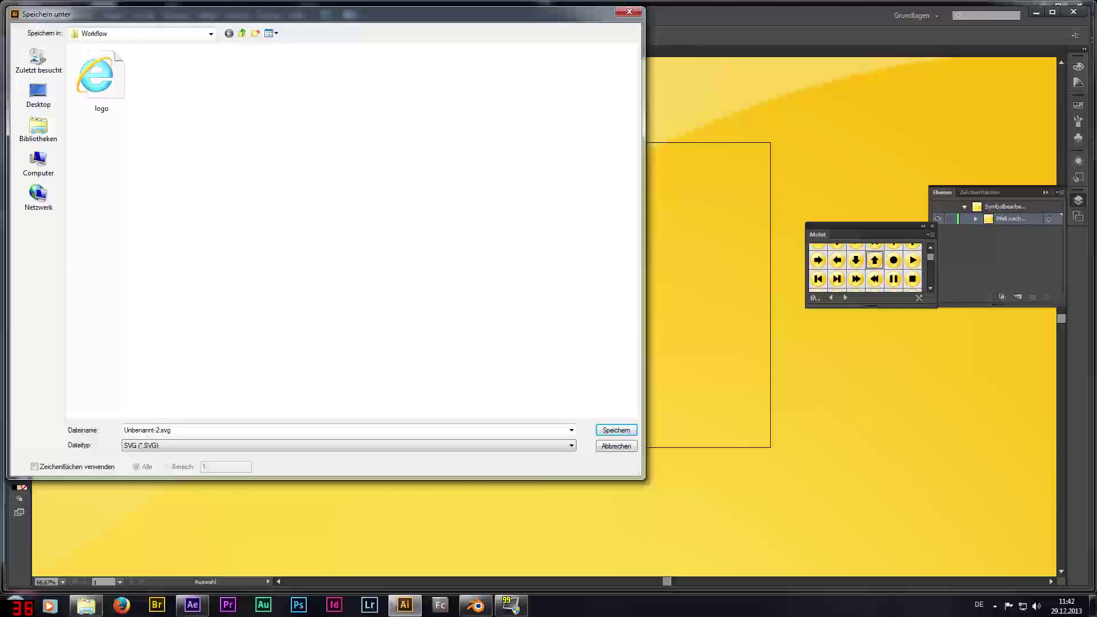
key(End)
key(Left)
key(Left)
key(BackSpace)
key(BackSpace)
key(BackSpace)
key(BackSpace)
key(BackSpace)
key(BackSpace)
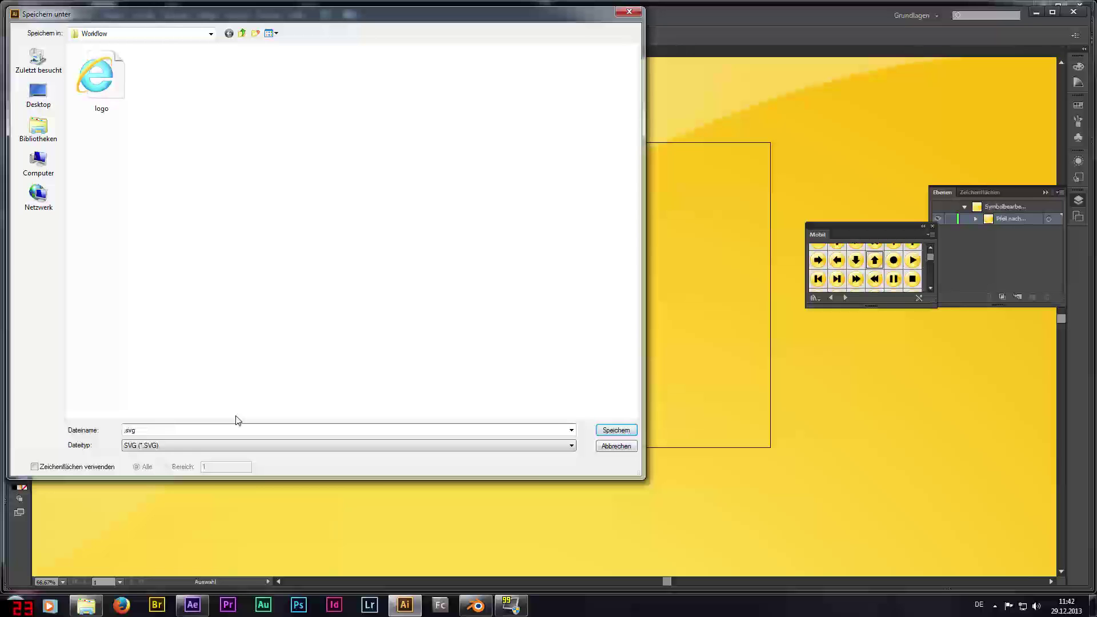
key(BackSpace)
text(logo2)
click(618, 431)
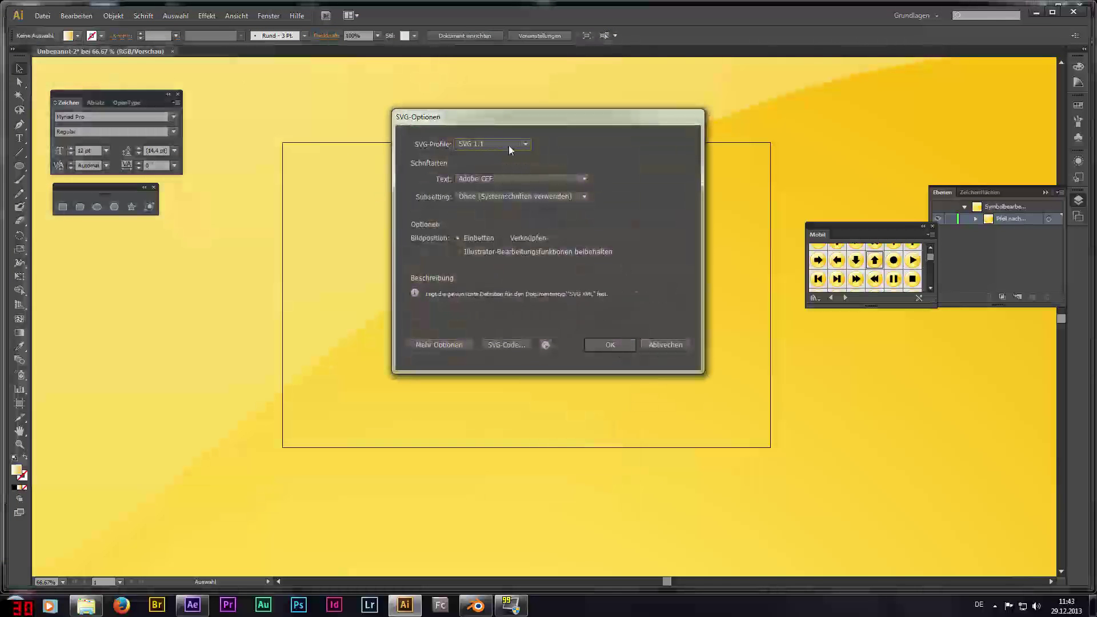
click(618, 346)
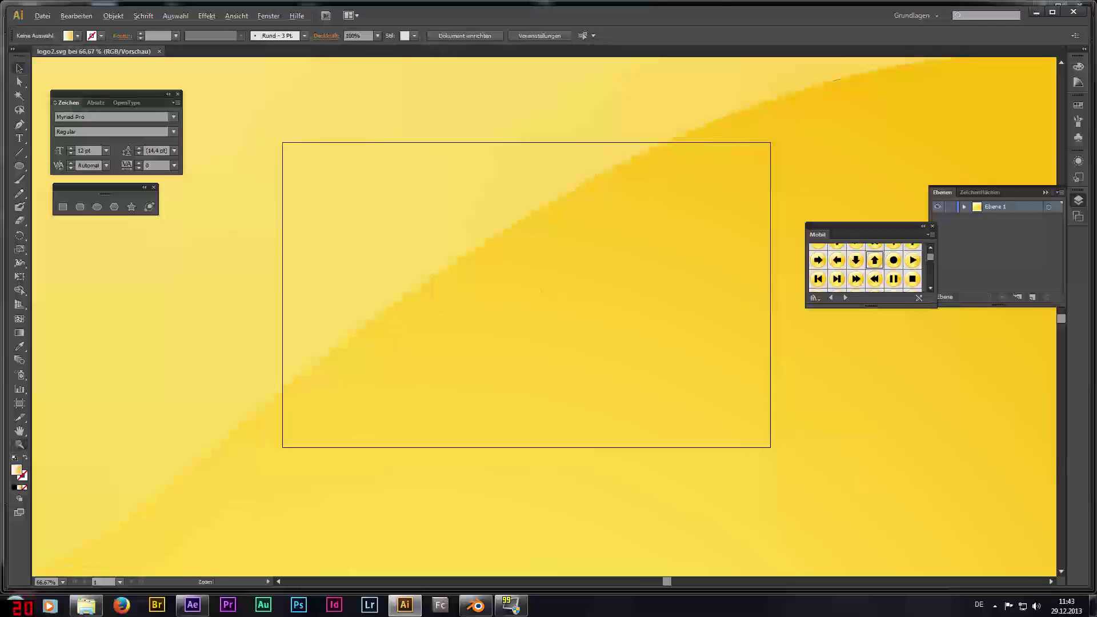
Step: Zoom out on the disc, then switch from Illustrator to the Blender window
key(ctrl+minus)
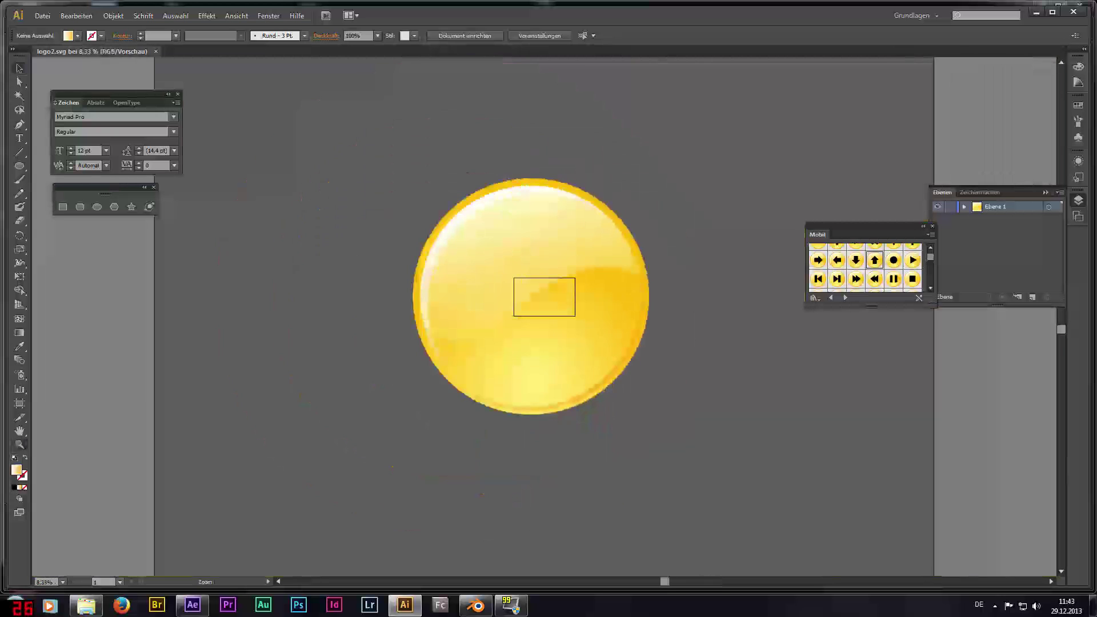
click(478, 606)
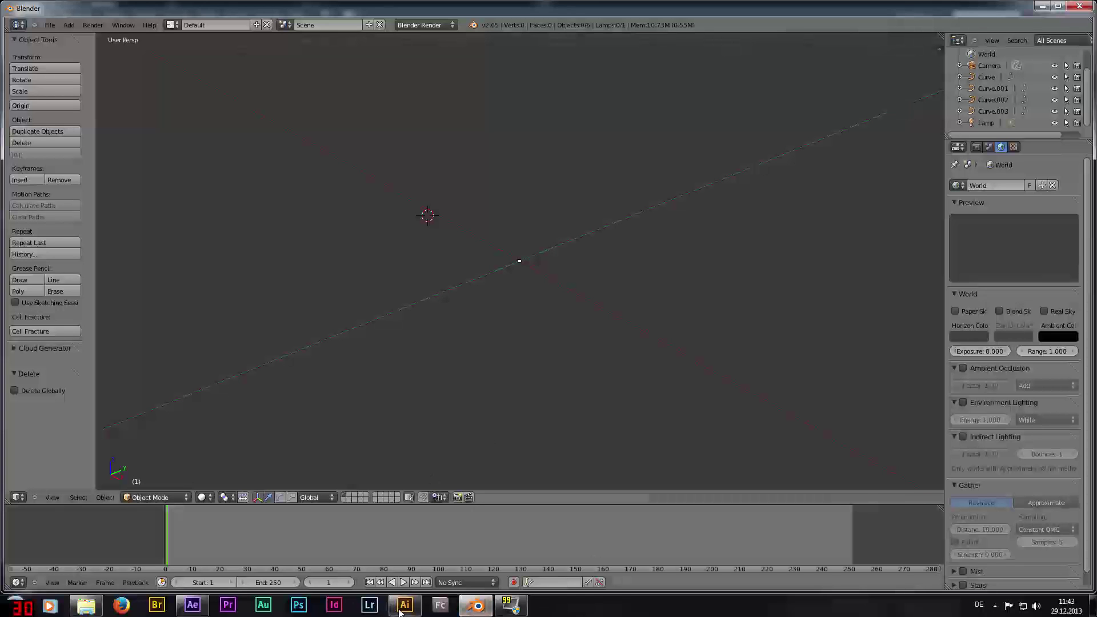
click(400, 611)
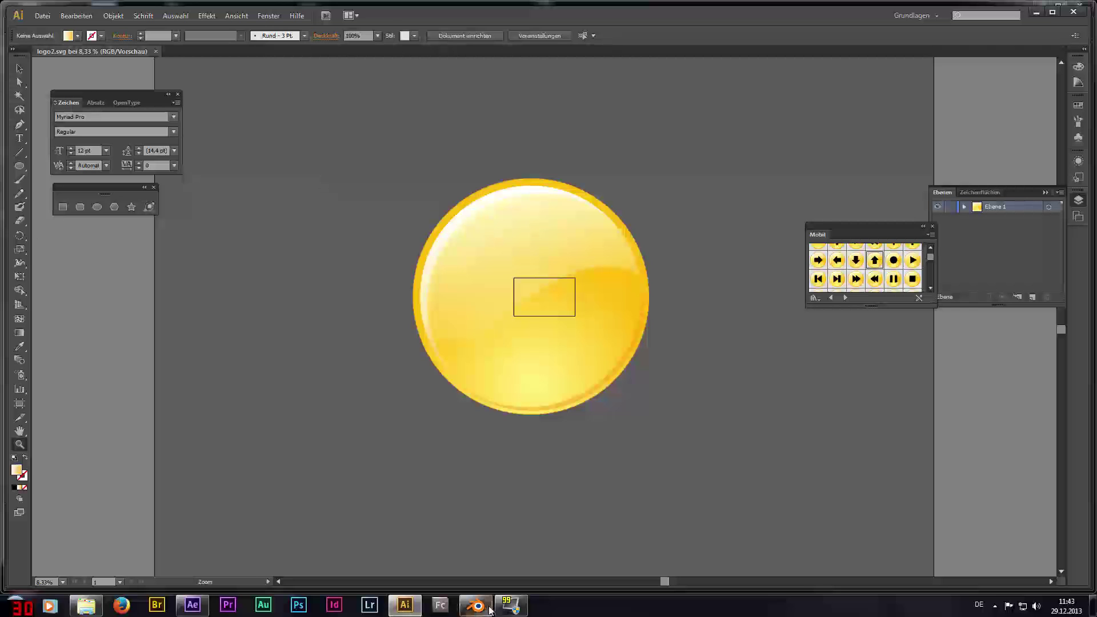
click(475, 606)
Step: Import the logo SVG file from the Workflow folder into the Blender scene
click(49, 26)
mouse_move(61, 198)
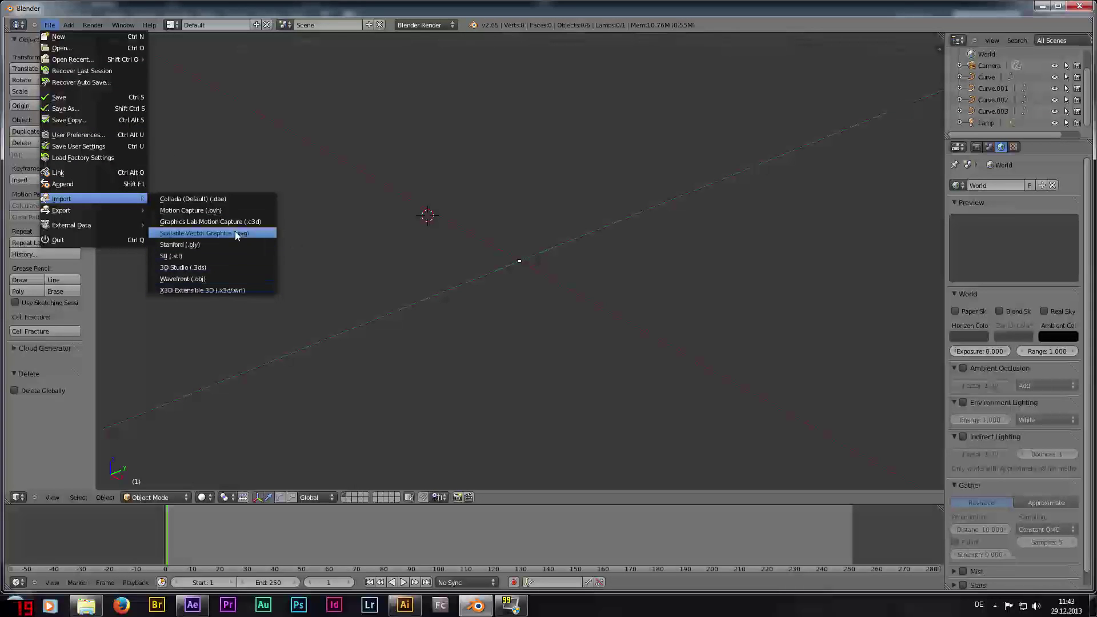
click(246, 234)
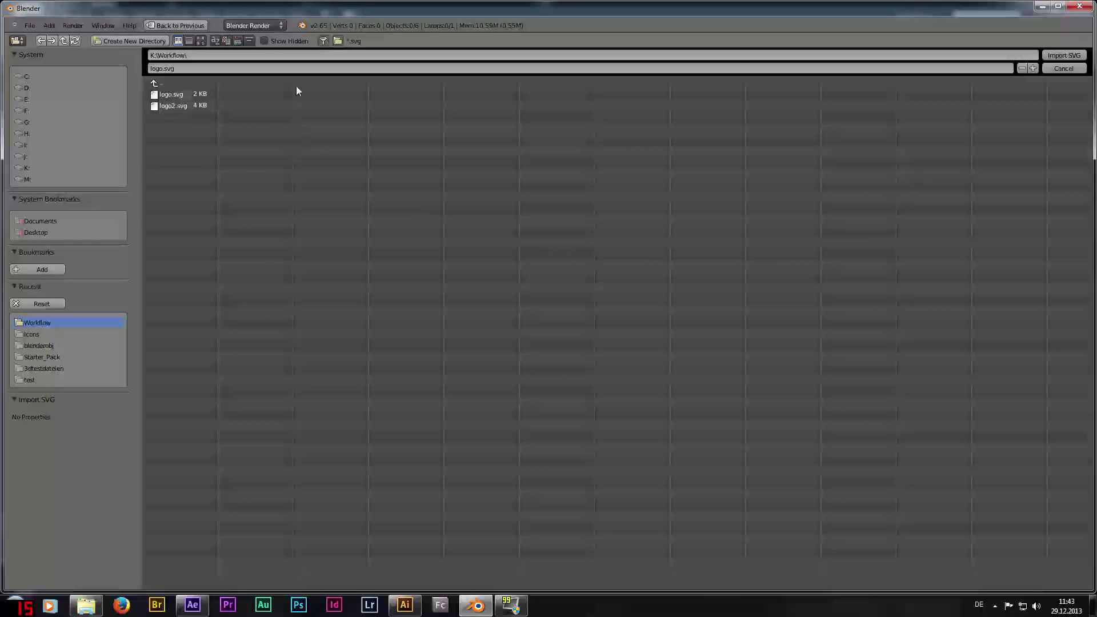
click(1065, 55)
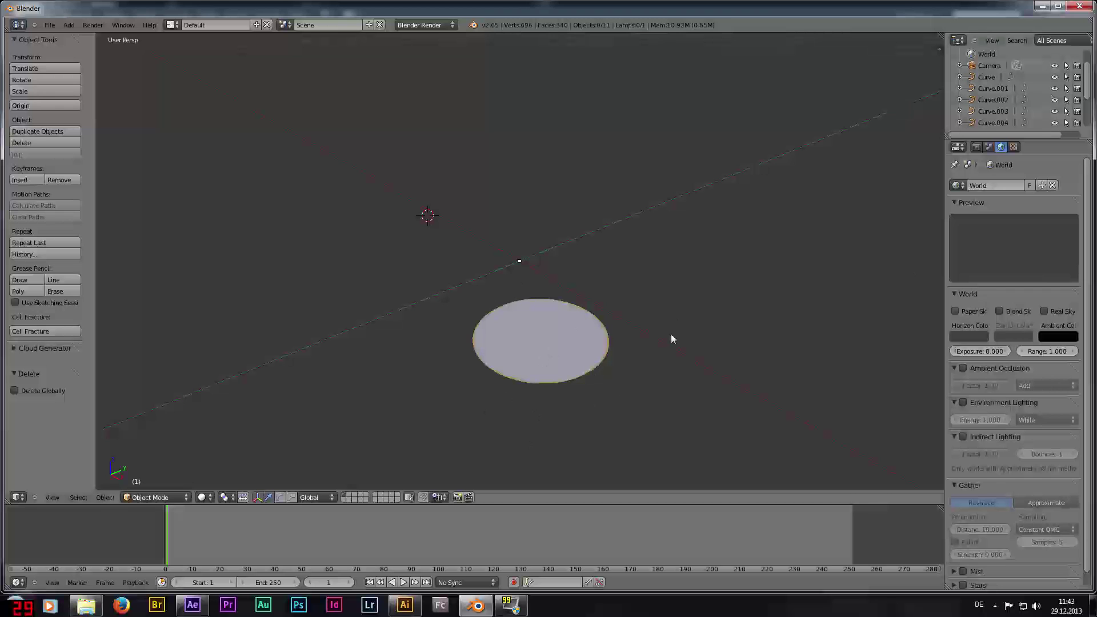
Step: Raise the crescent piece upward along Z, undoing an earlier misplaced lift
mouse_move(654, 275)
middle_down()
mouse_move(674, 321)
mouse_move(624, 265)
mouse_move(645, 265)
mouse_move(581, 317)
middle_up()
right_click(572, 322)
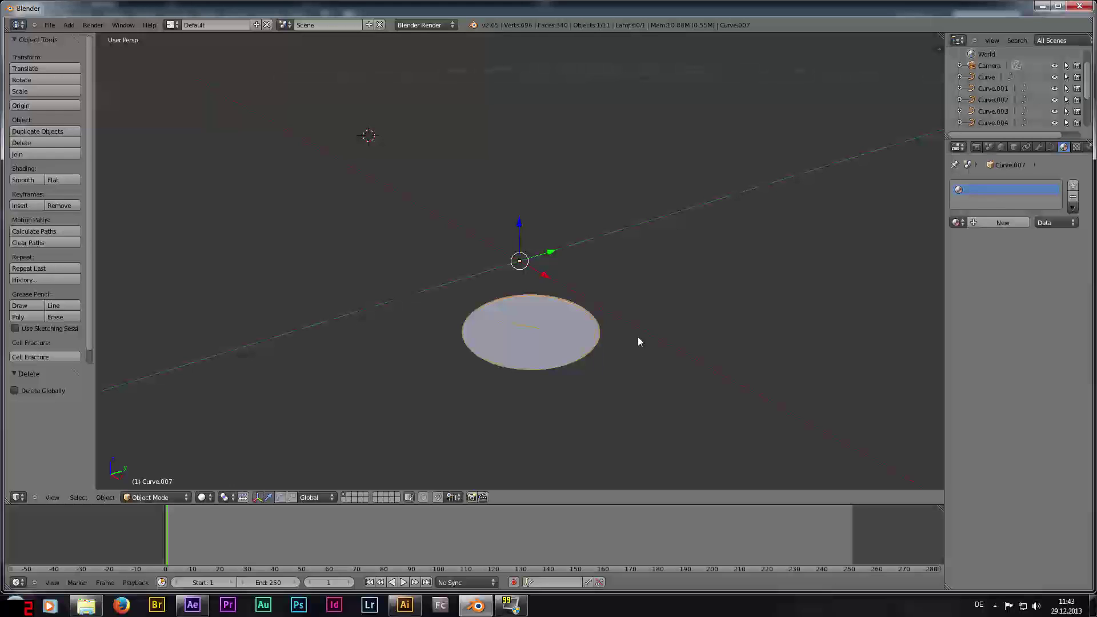
click(519, 221)
drag(519, 221, 518, 197)
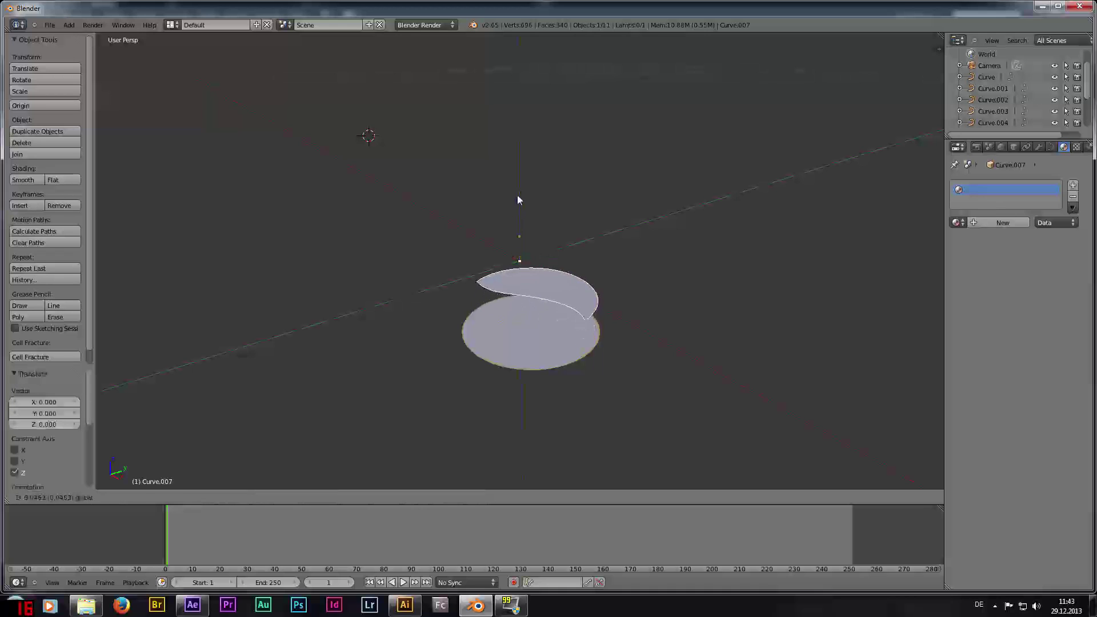
key(ctrl+z)
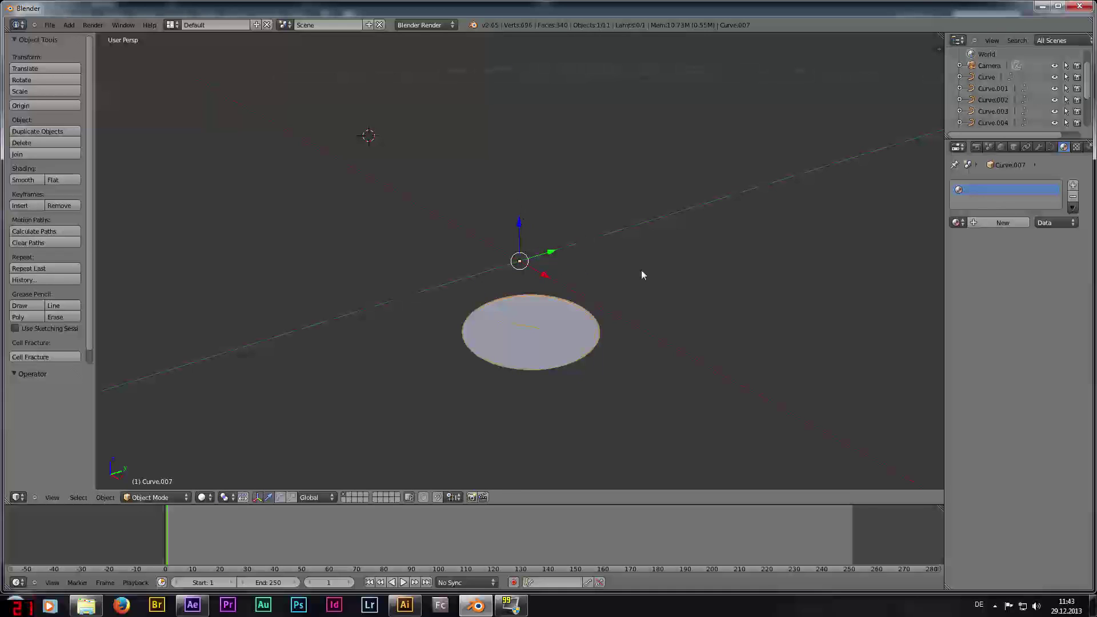
drag(517, 220, 520, 198)
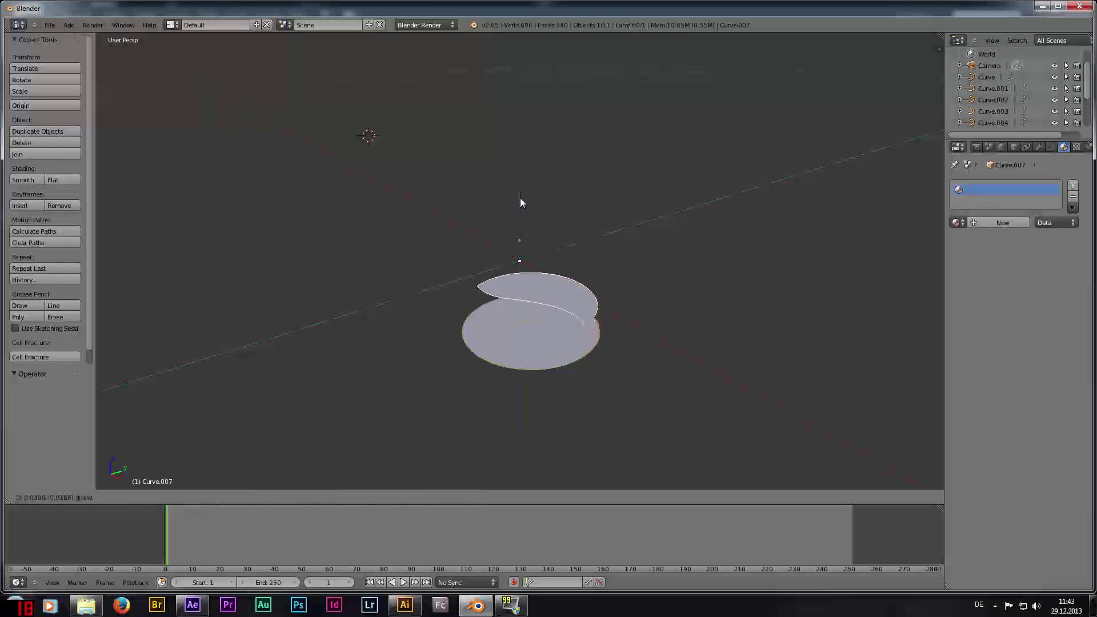
Step: Lower the bottom disc and raise the top ring so the pieces separate vertically
right_click(539, 349)
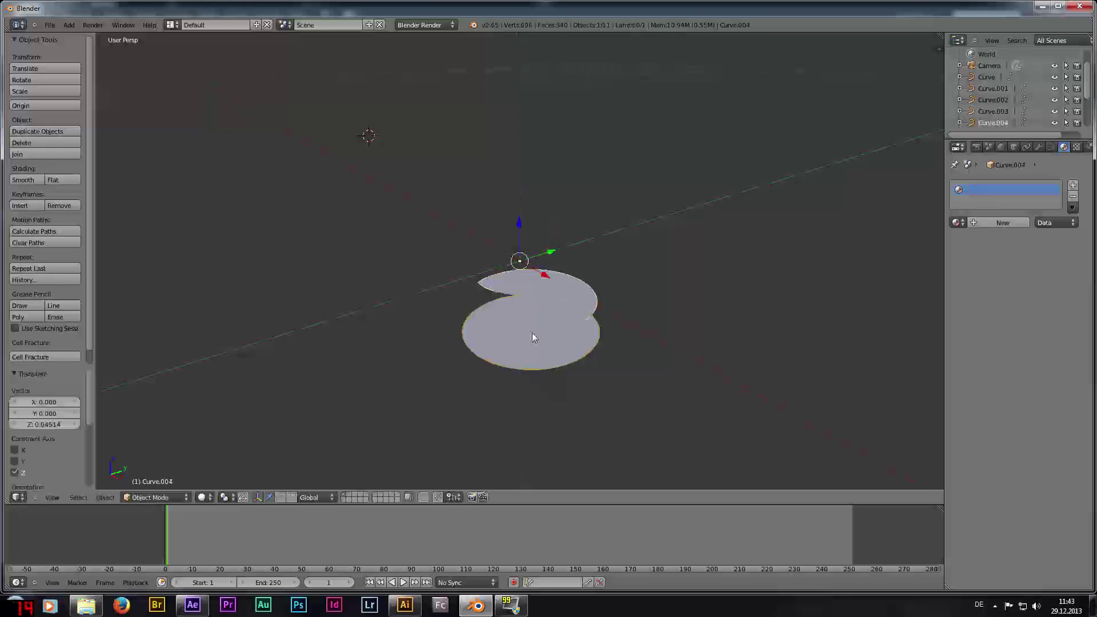
drag(520, 225, 508, 297)
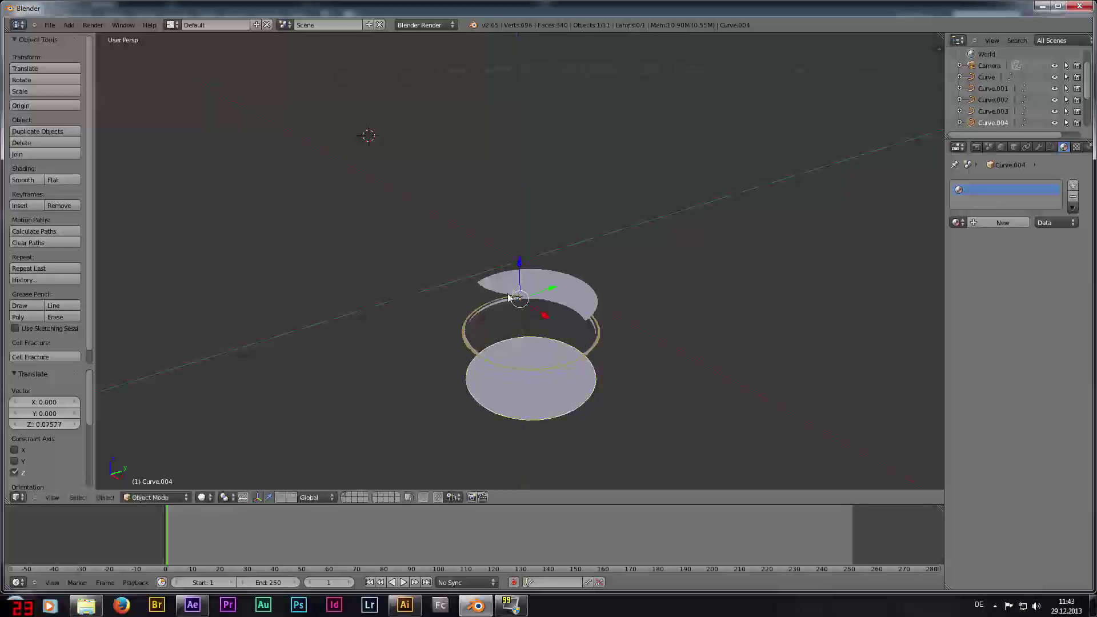
right_click(519, 306)
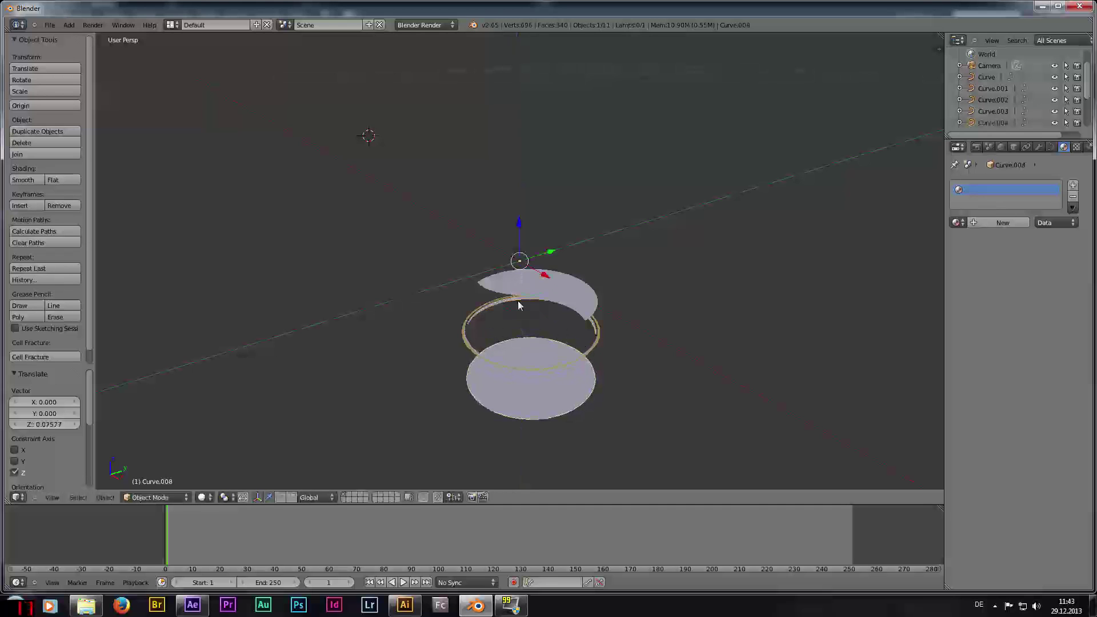
drag(519, 208, 522, 171)
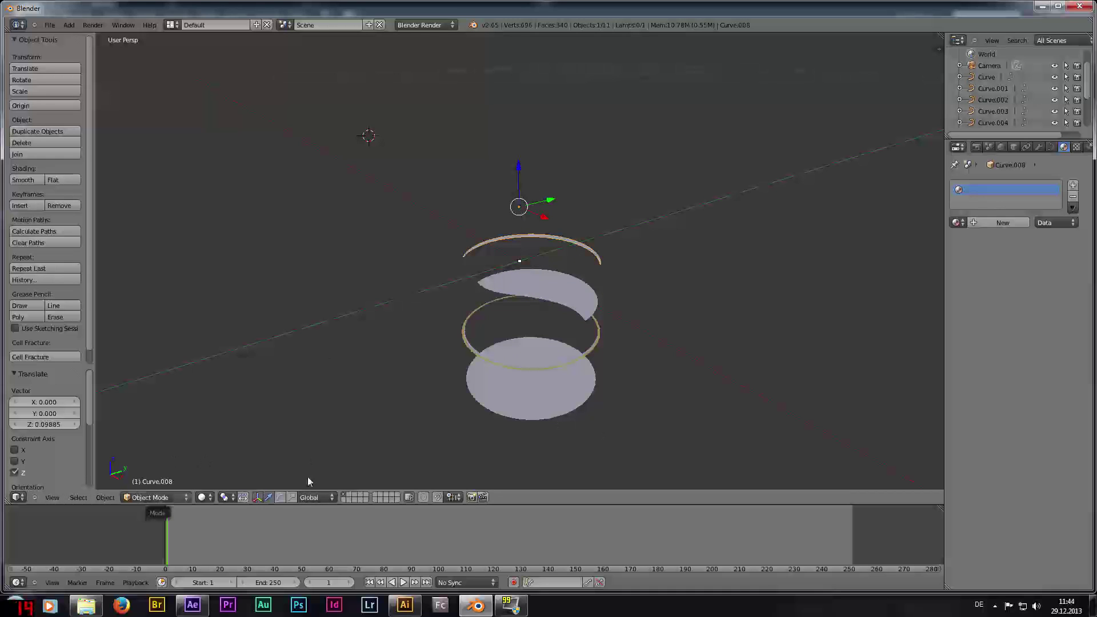
right_click(558, 386)
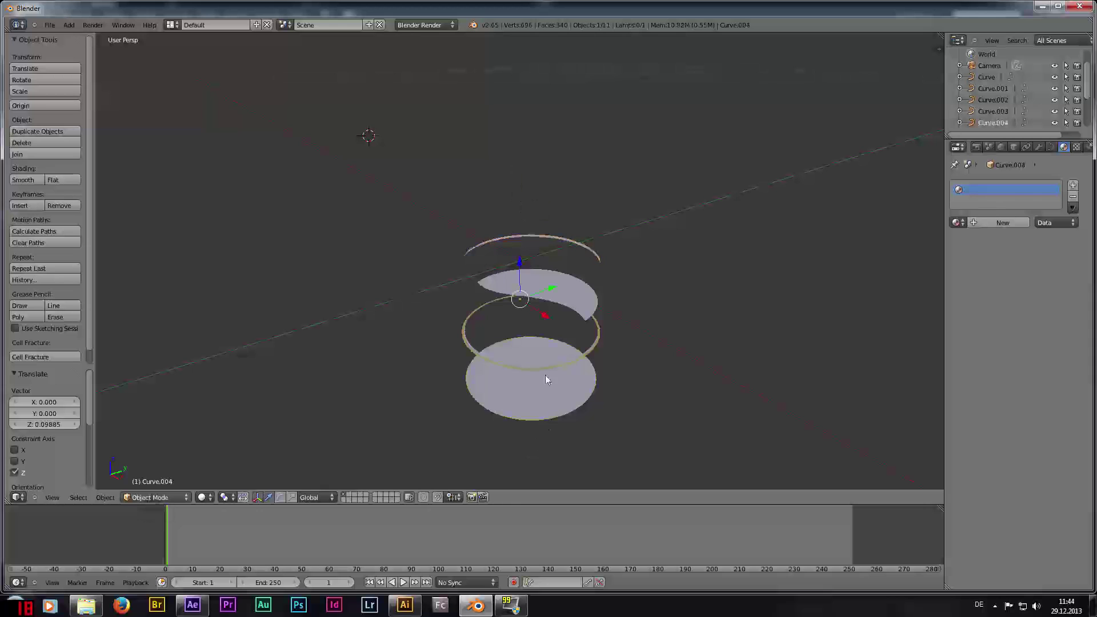
Step: Convert the bottom disc and middle ring curves to mesh objects
click(105, 497)
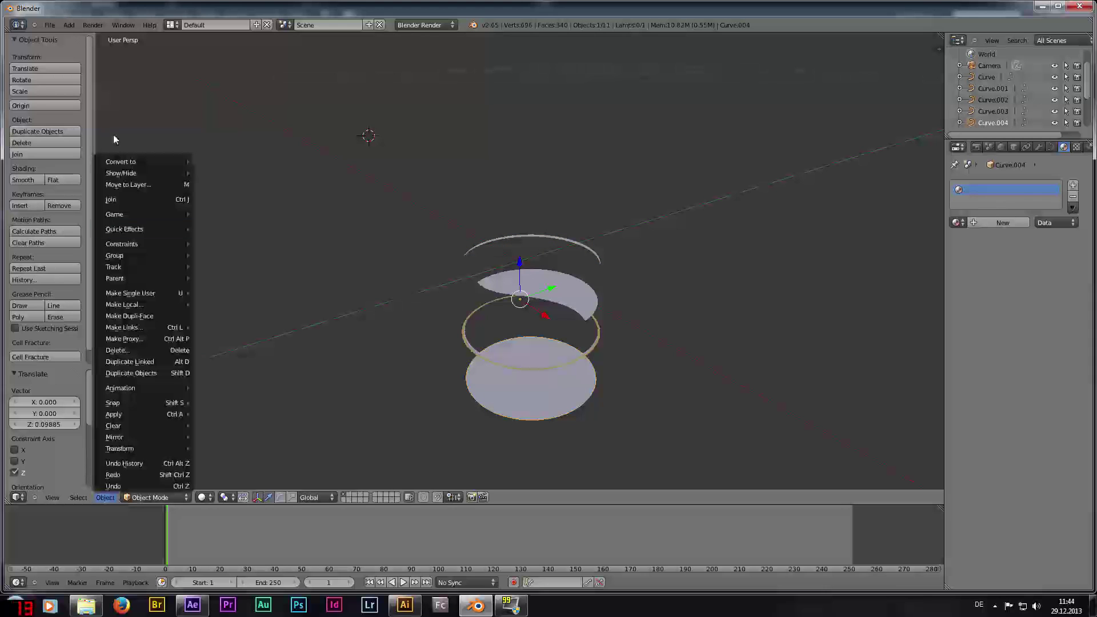
mouse_move(121, 161)
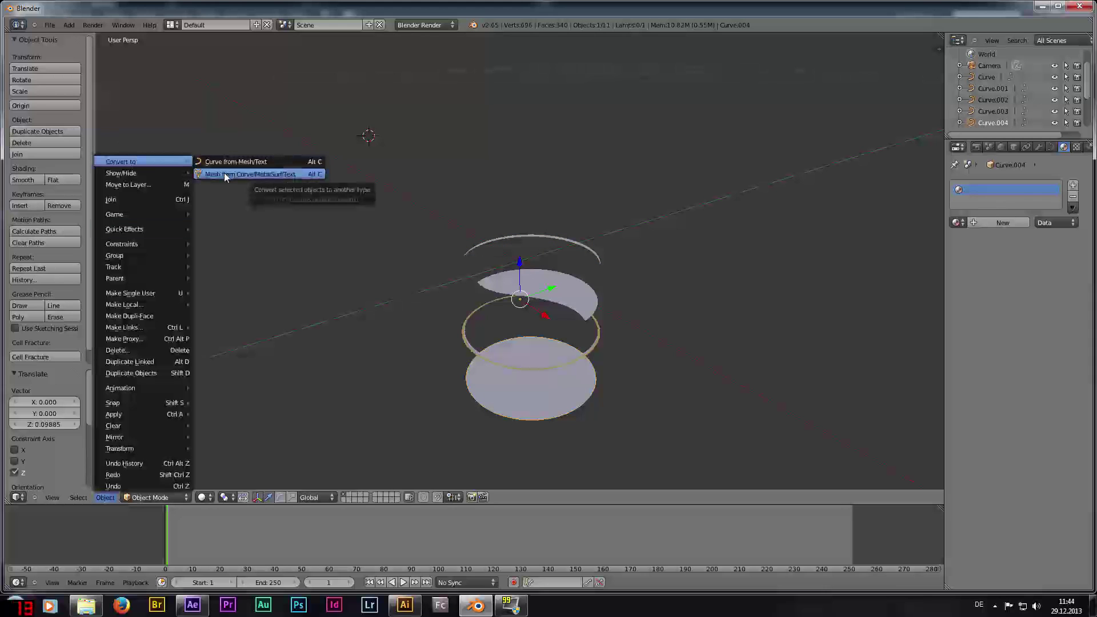
click(224, 174)
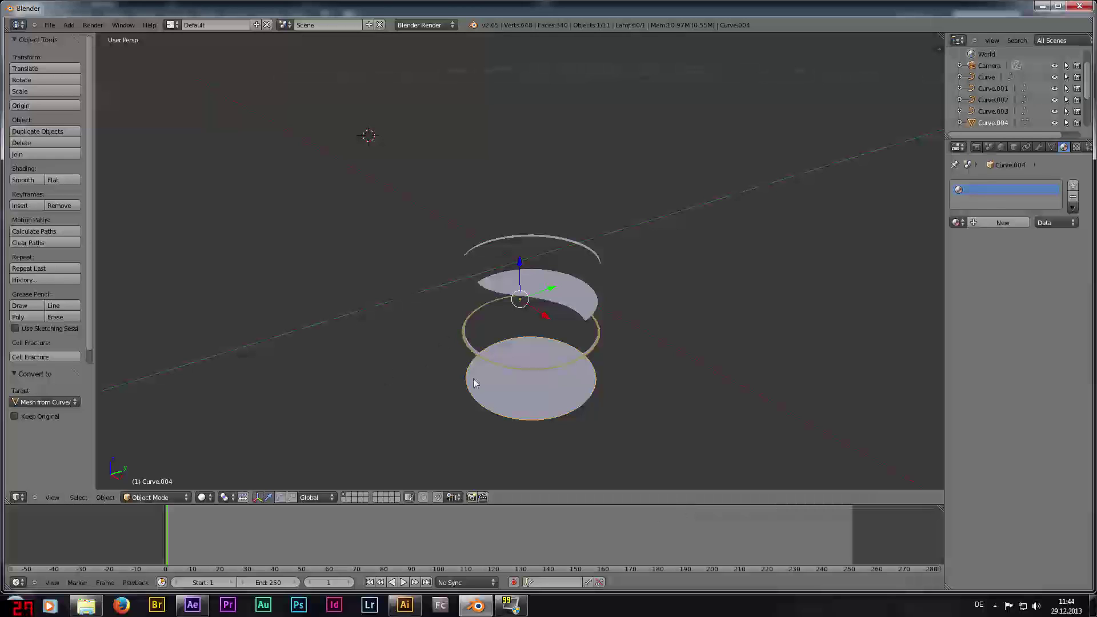
right_click(464, 337)
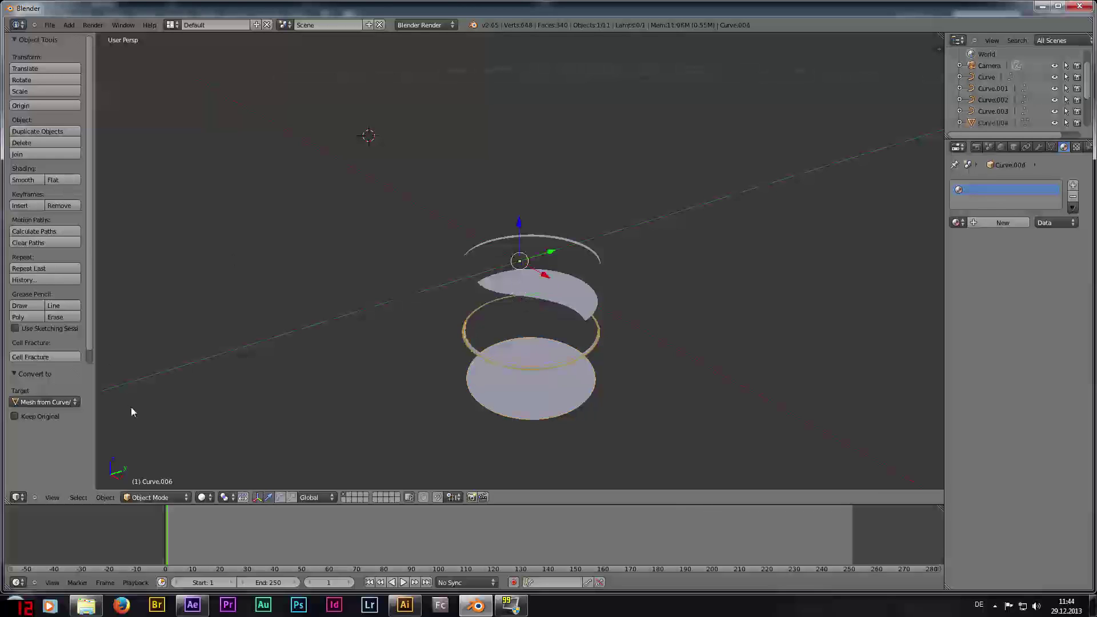
click(105, 497)
click(110, 498)
mouse_move(129, 161)
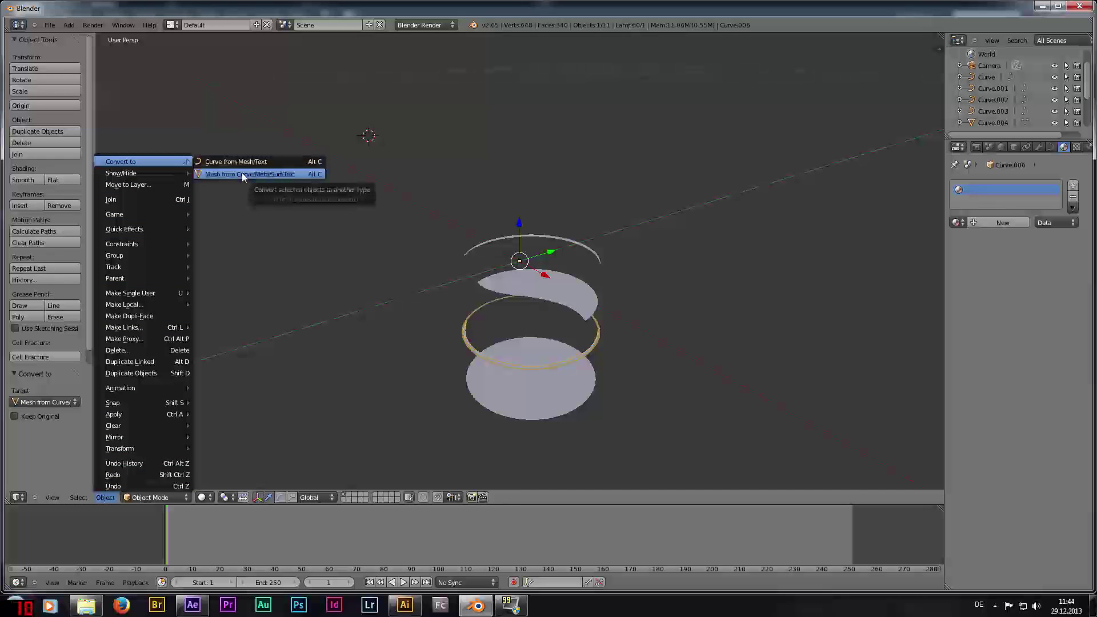
click(242, 173)
Step: Convert the crescent and top ring curves to mesh objects as well
right_click(474, 343)
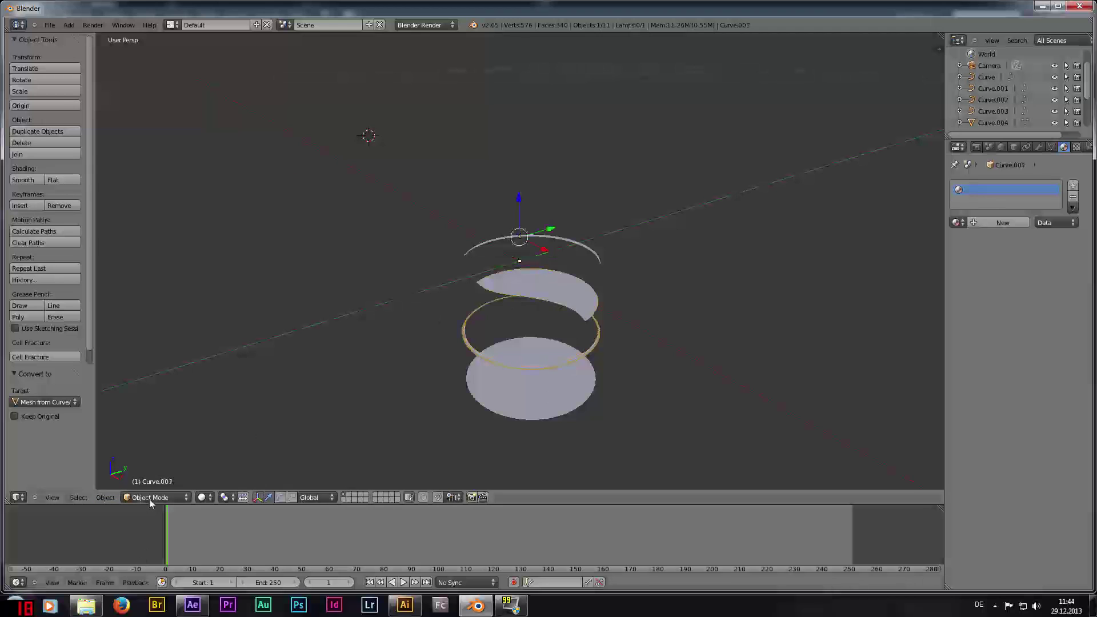
click(114, 499)
mouse_move(142, 162)
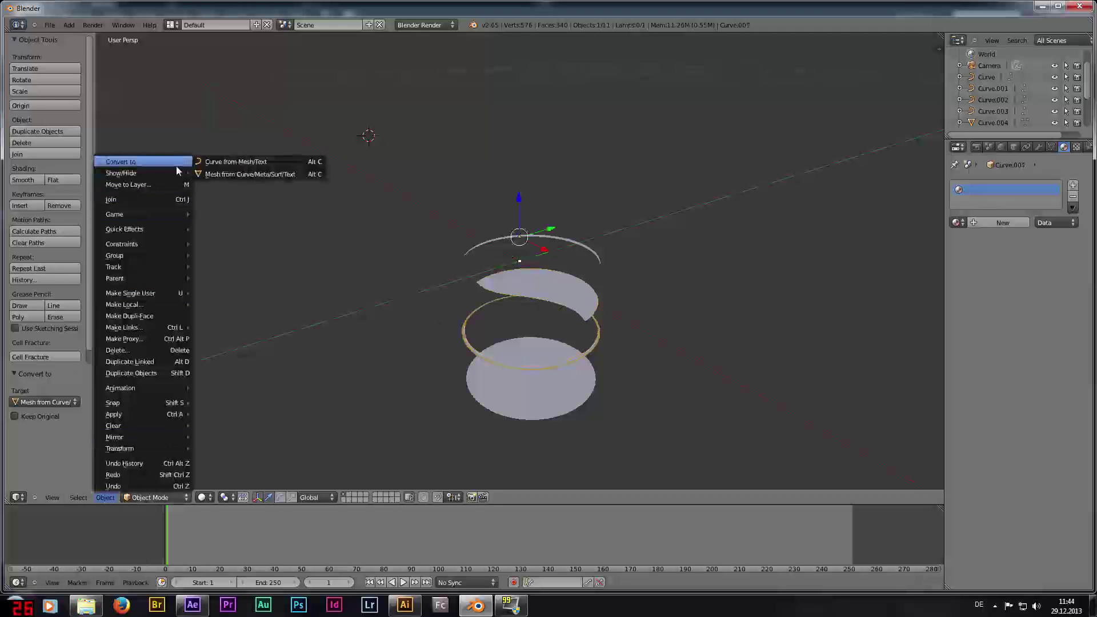
click(236, 173)
right_click(564, 239)
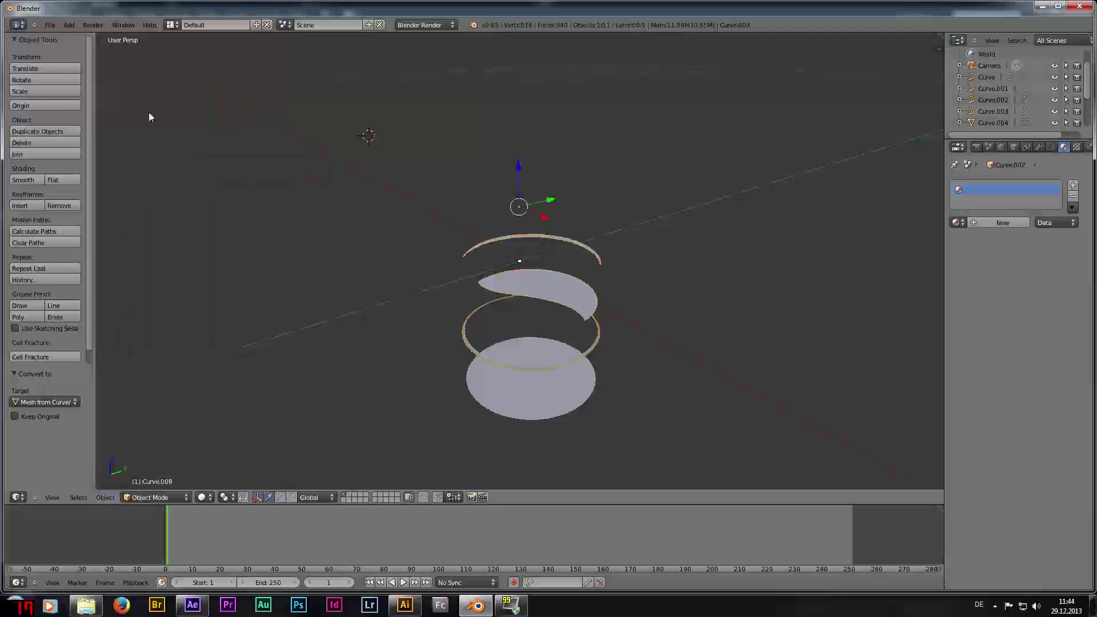
click(105, 498)
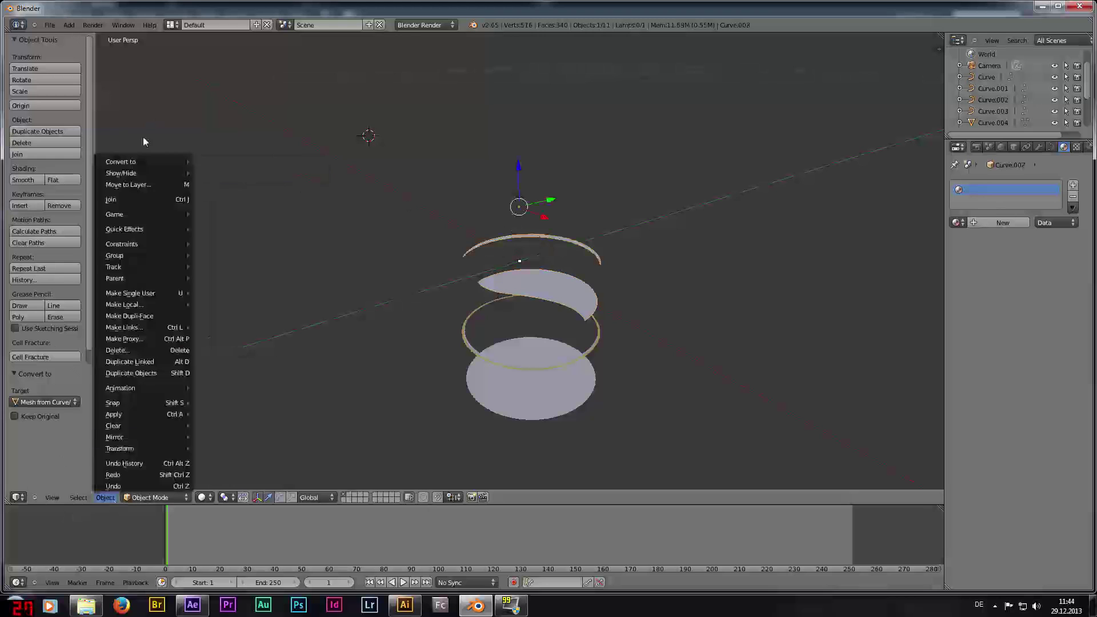
click(108, 502)
mouse_move(121, 162)
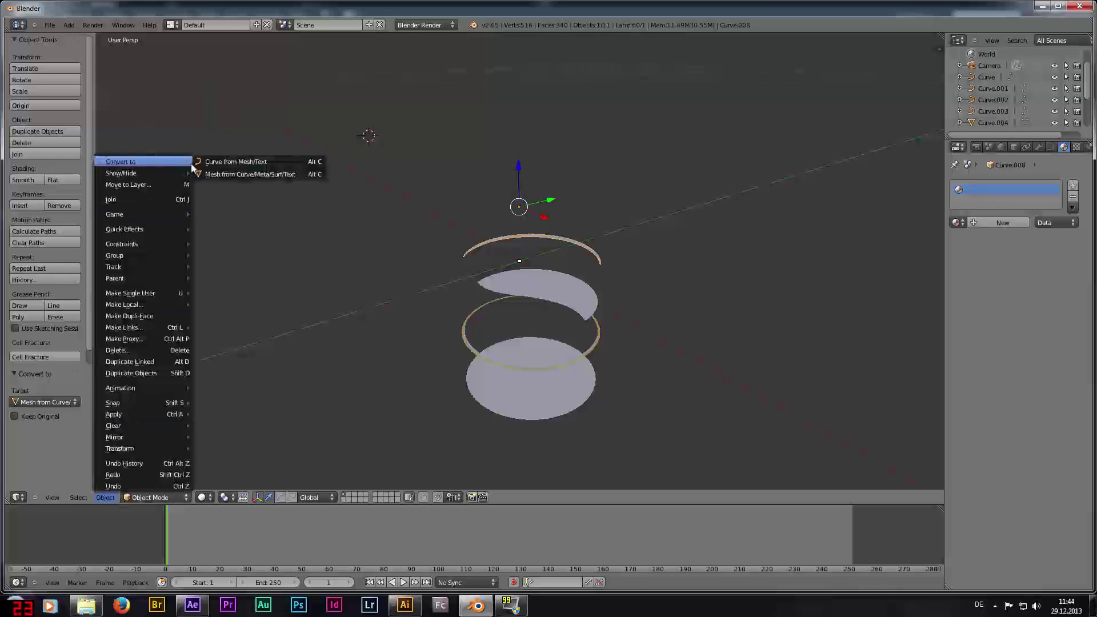
click(243, 174)
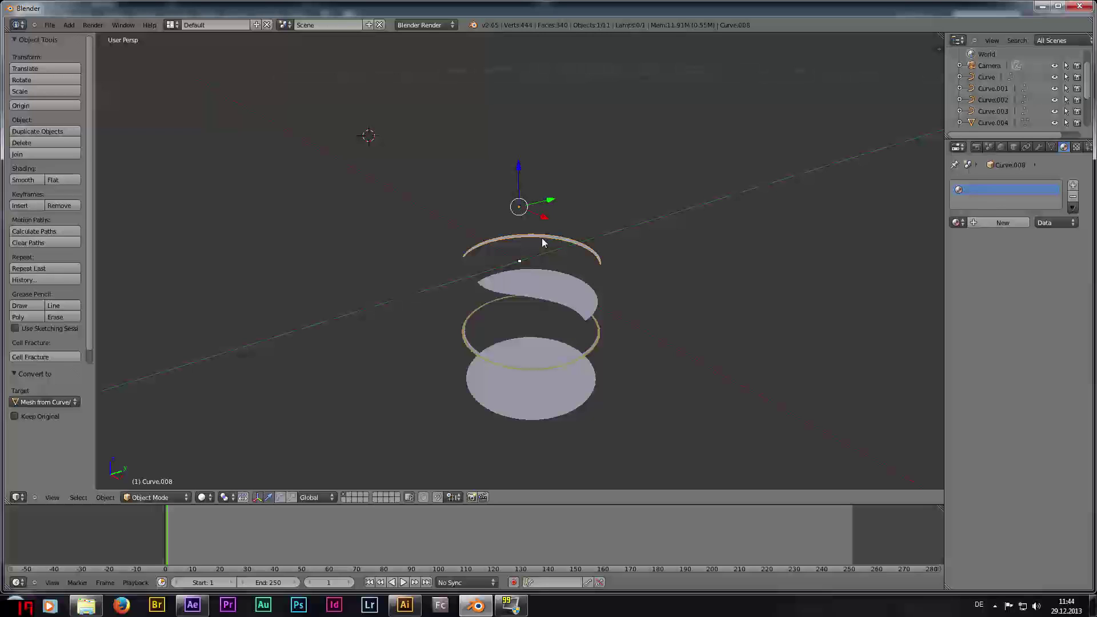
Step: Extrude the bottom disc's face upward in Edit Mode into a thick slab
right_click(529, 408)
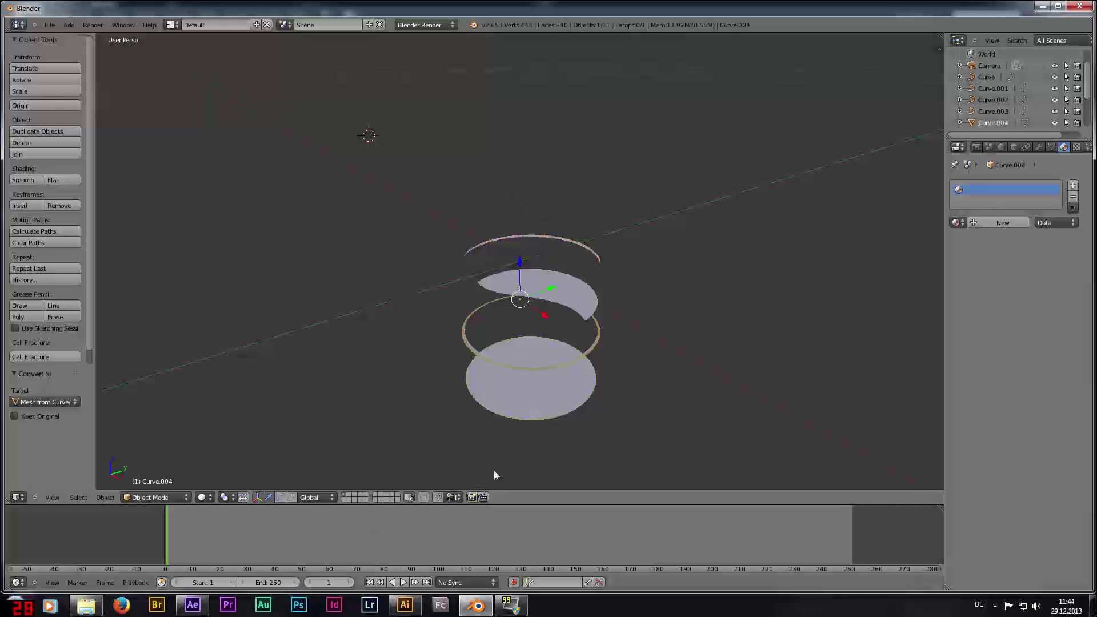
click(166, 499)
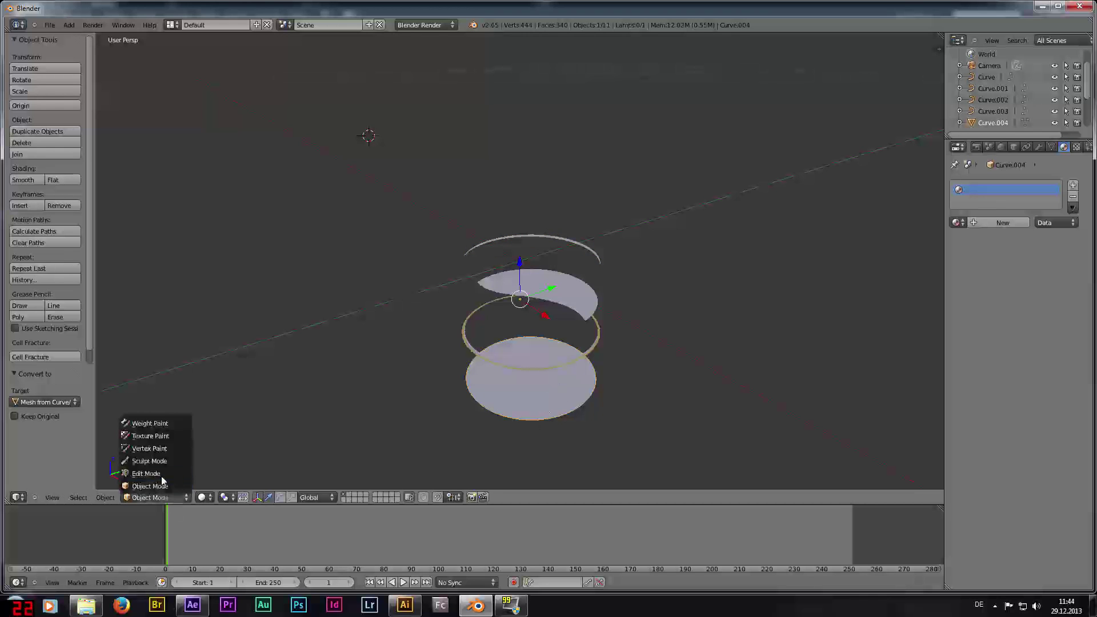
click(147, 473)
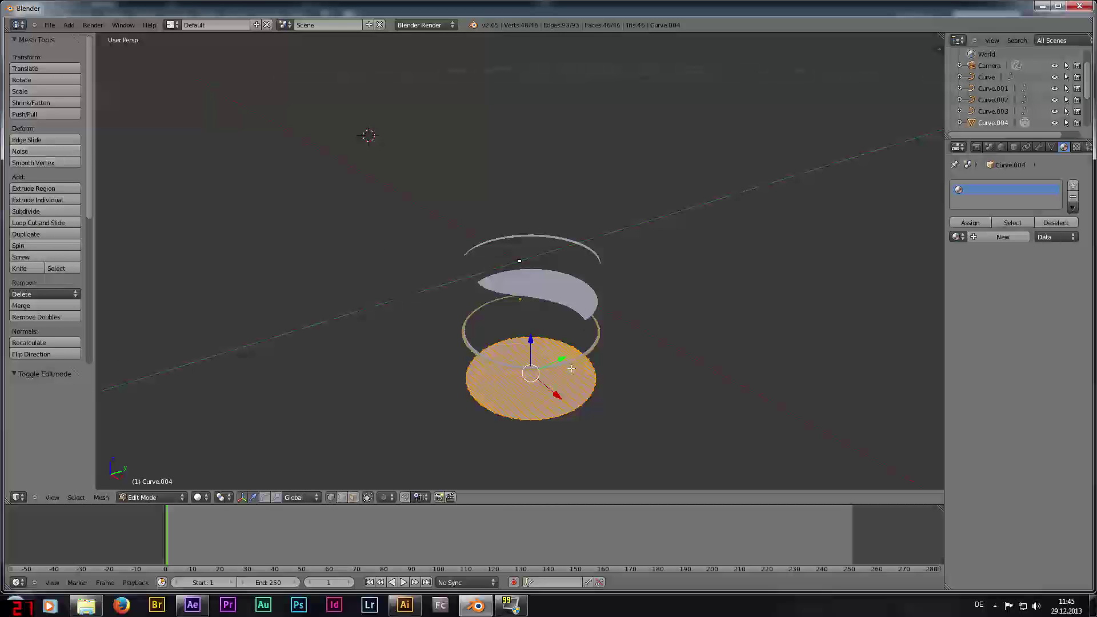
key(e)
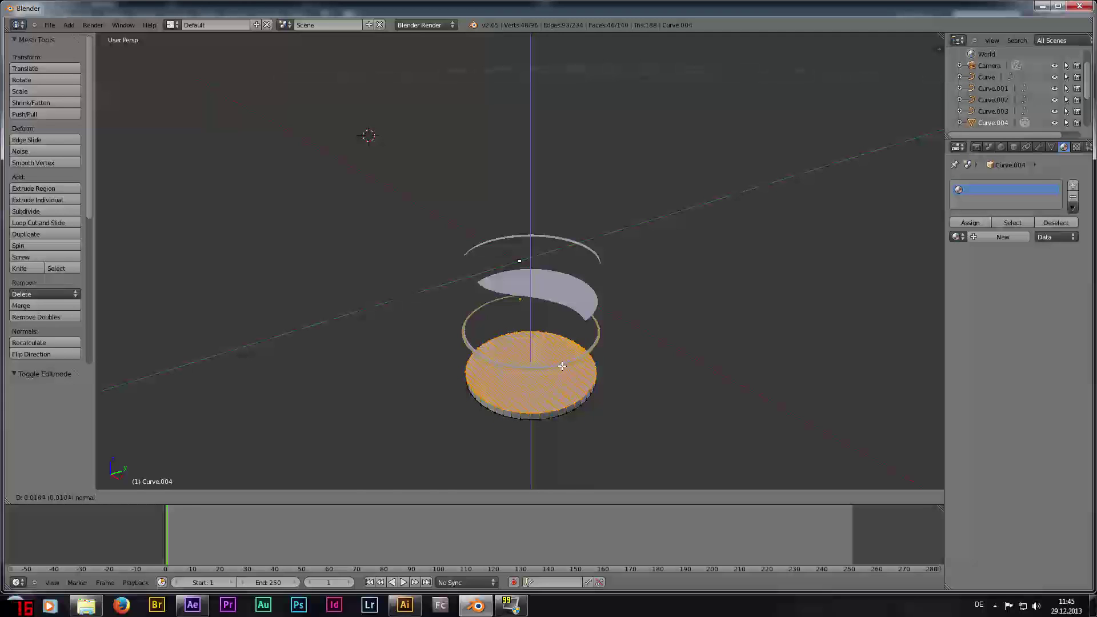
click(564, 367)
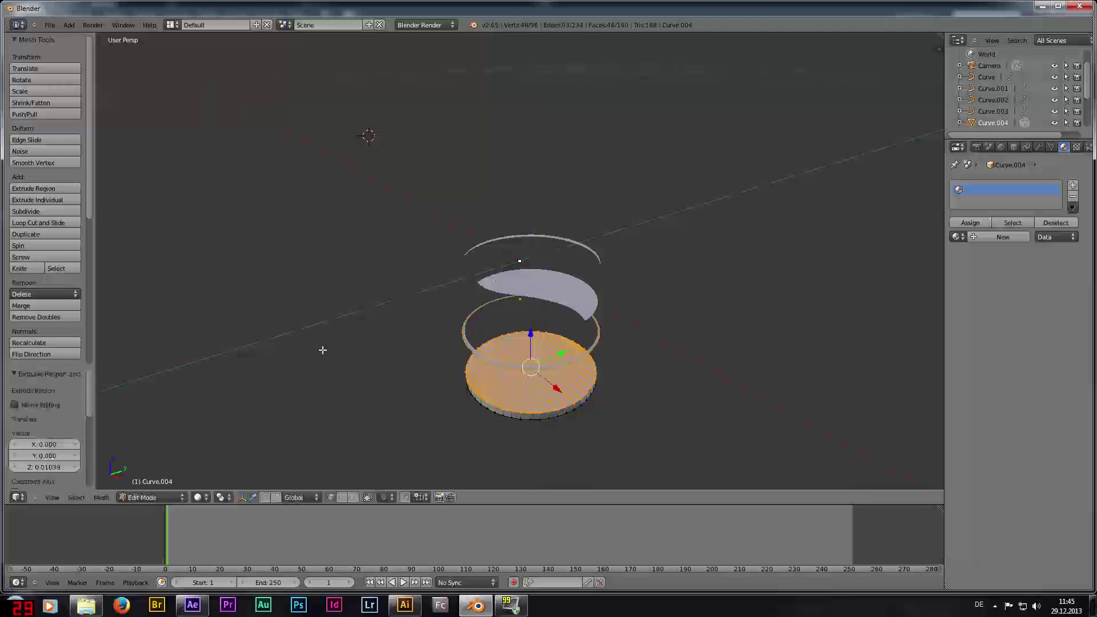
click(155, 497)
click(145, 486)
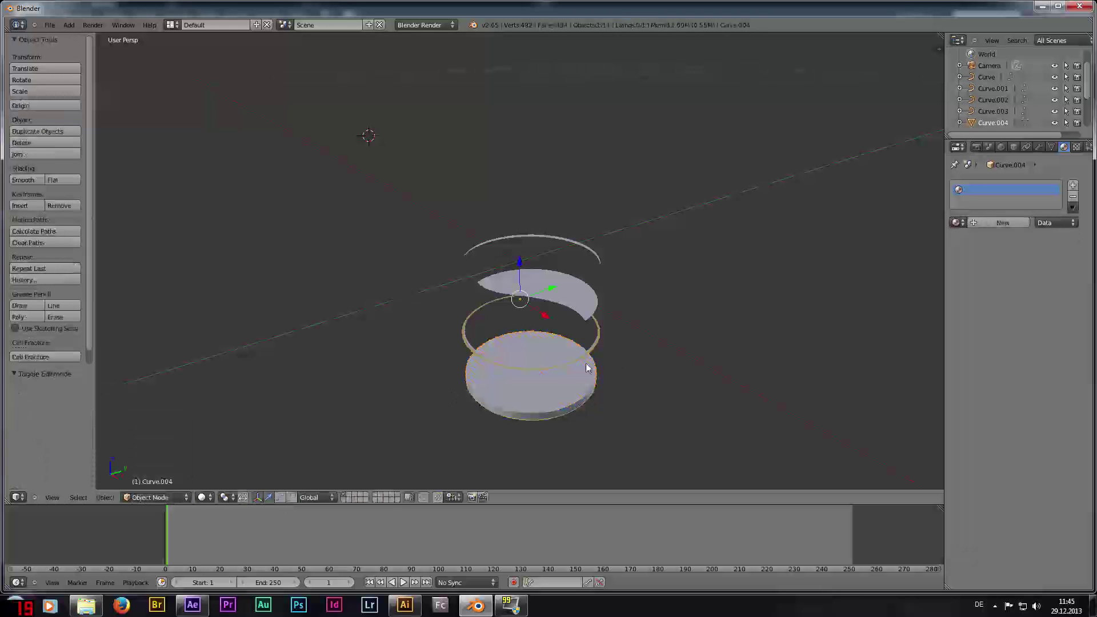
Step: Attempt to extrude the ring's curve points, then return to Object Mode
right_click(566, 366)
click(154, 497)
click(156, 475)
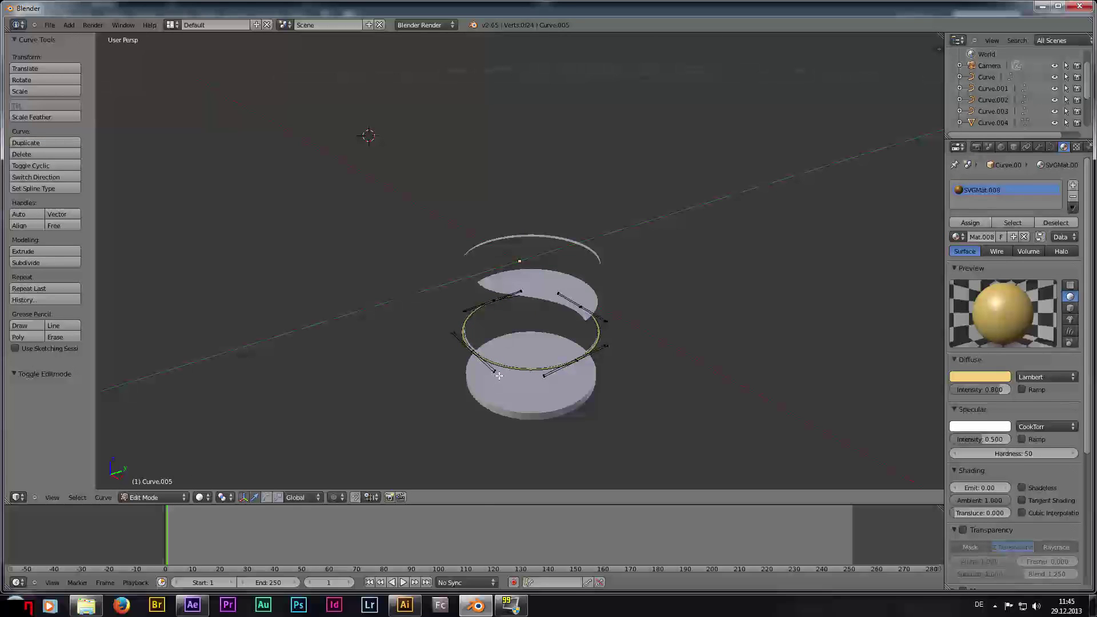
key(e)
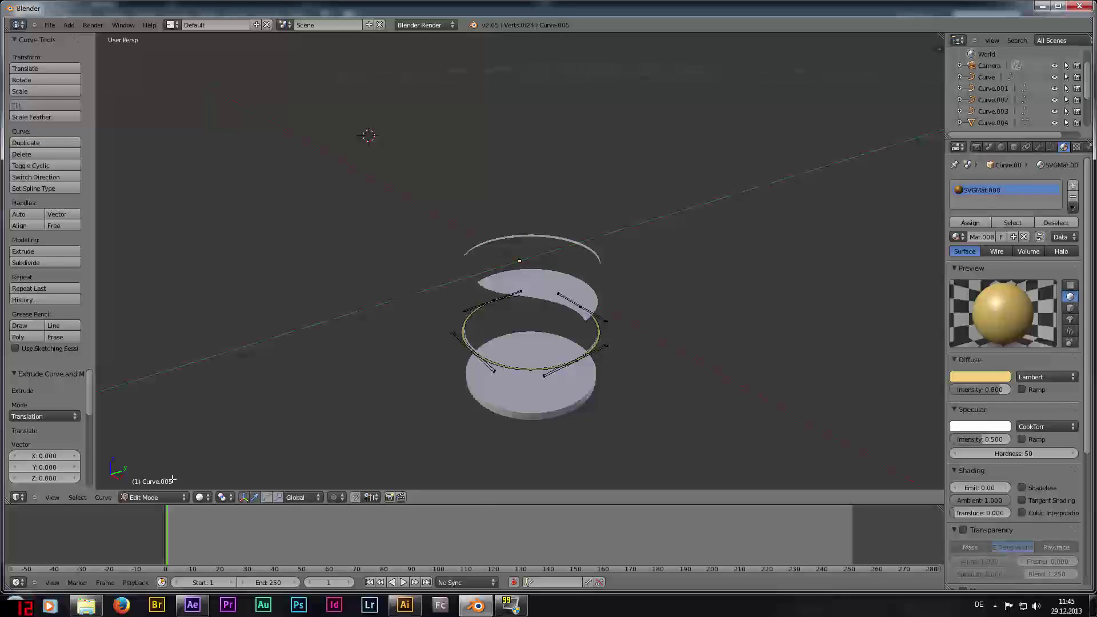
click(160, 498)
click(151, 487)
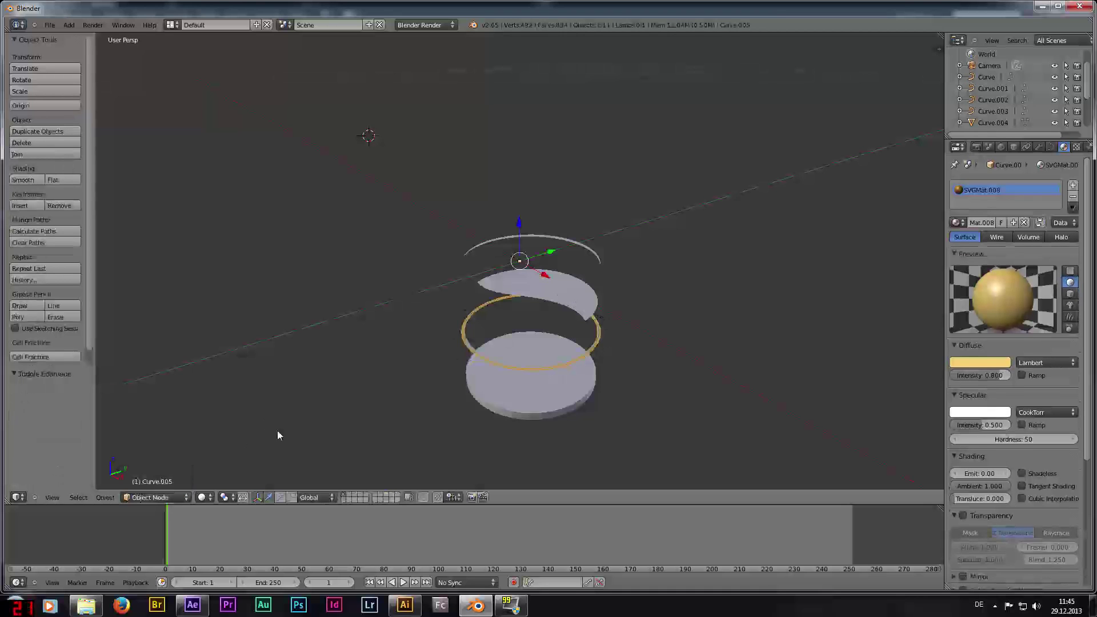
click(105, 497)
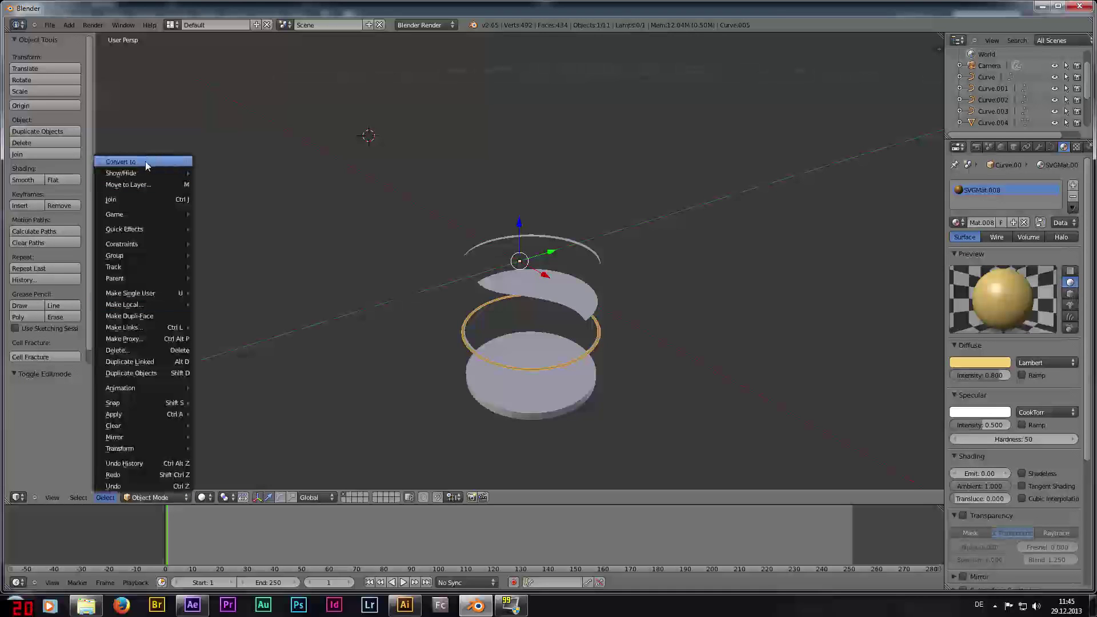
Step: Convert the ring to a mesh and extrude it to give it height
mouse_move(142, 162)
click(235, 174)
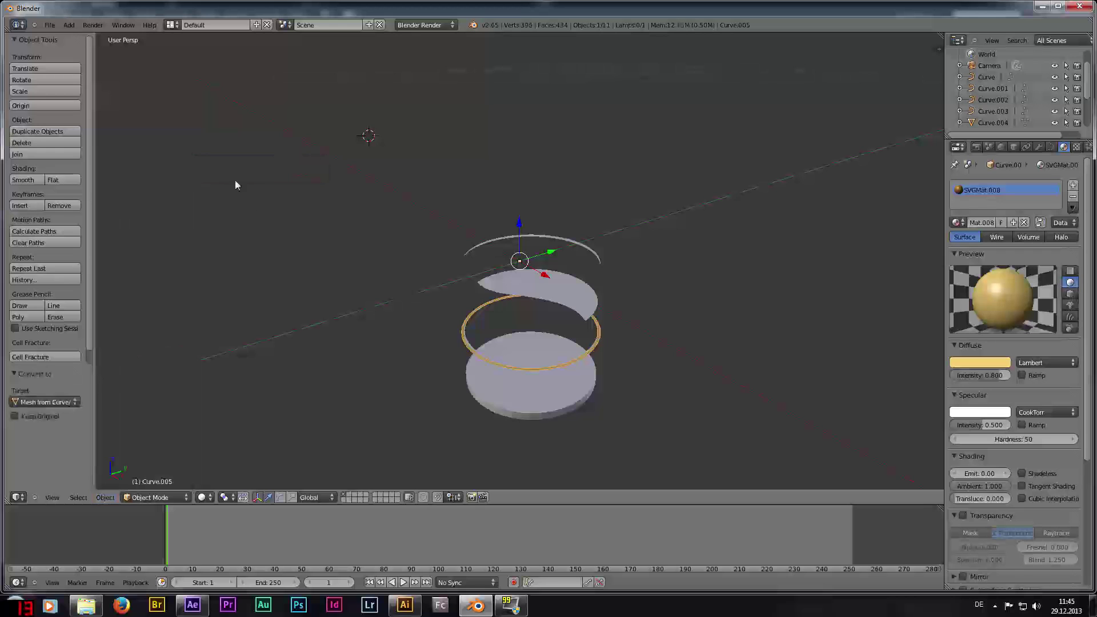
click(144, 499)
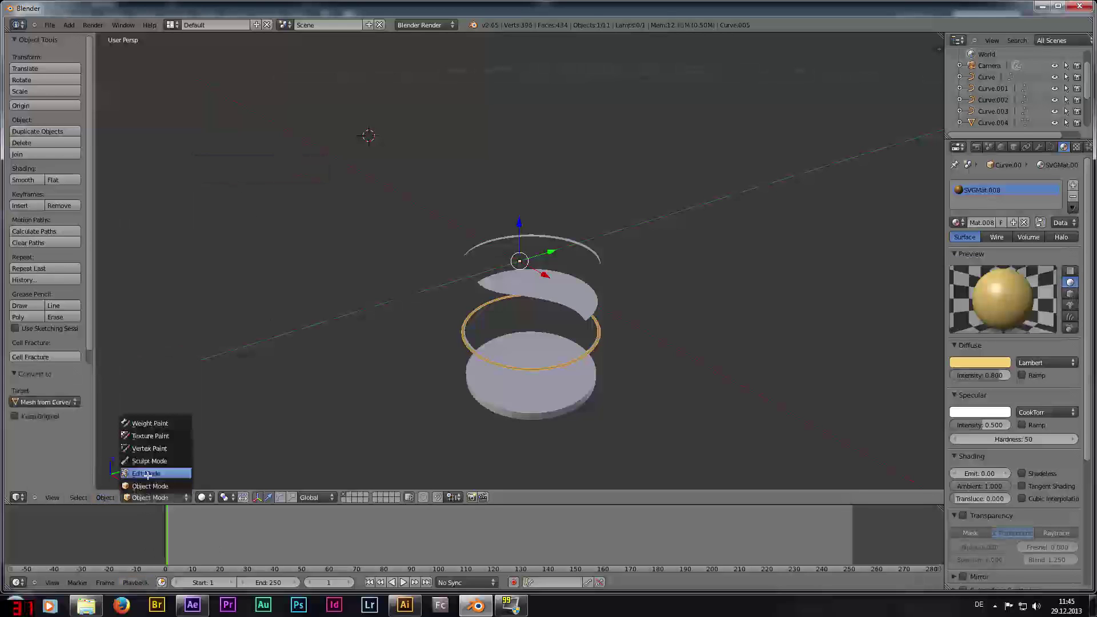
click(146, 474)
key(e)
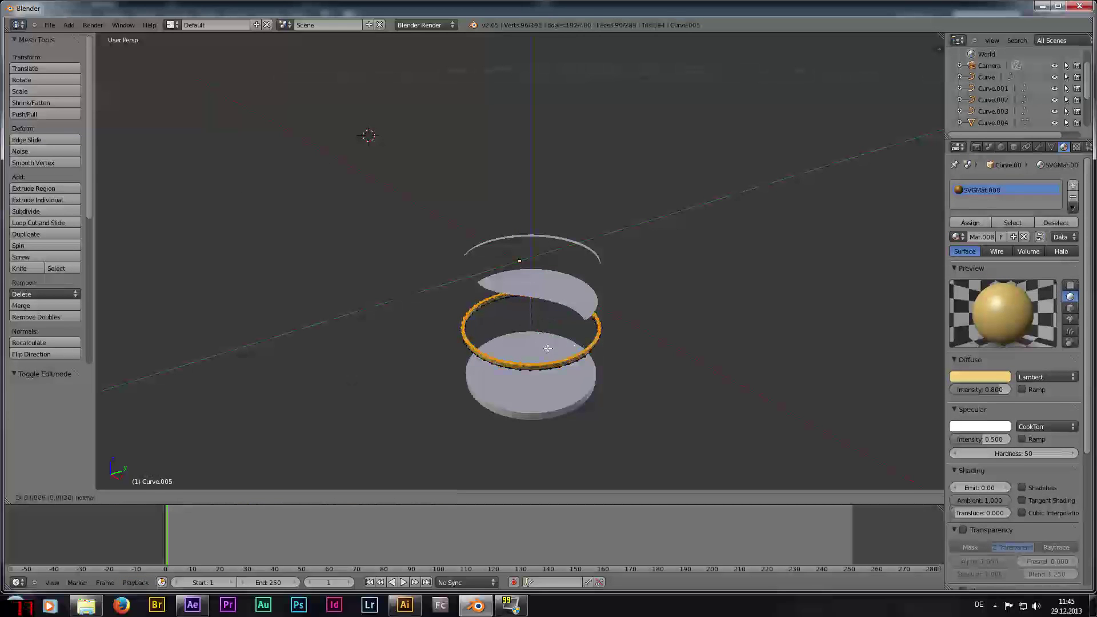
click(550, 357)
click(153, 498)
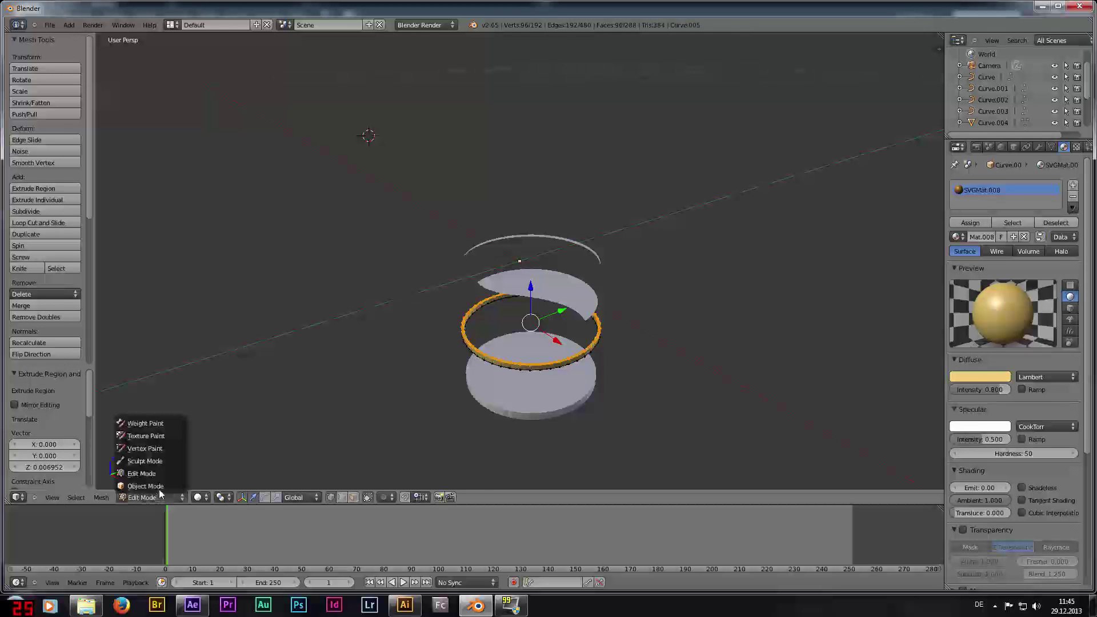
Step: Extrude the crescent piece into a thick slab
right_click(551, 290)
click(154, 498)
click(150, 476)
key(e)
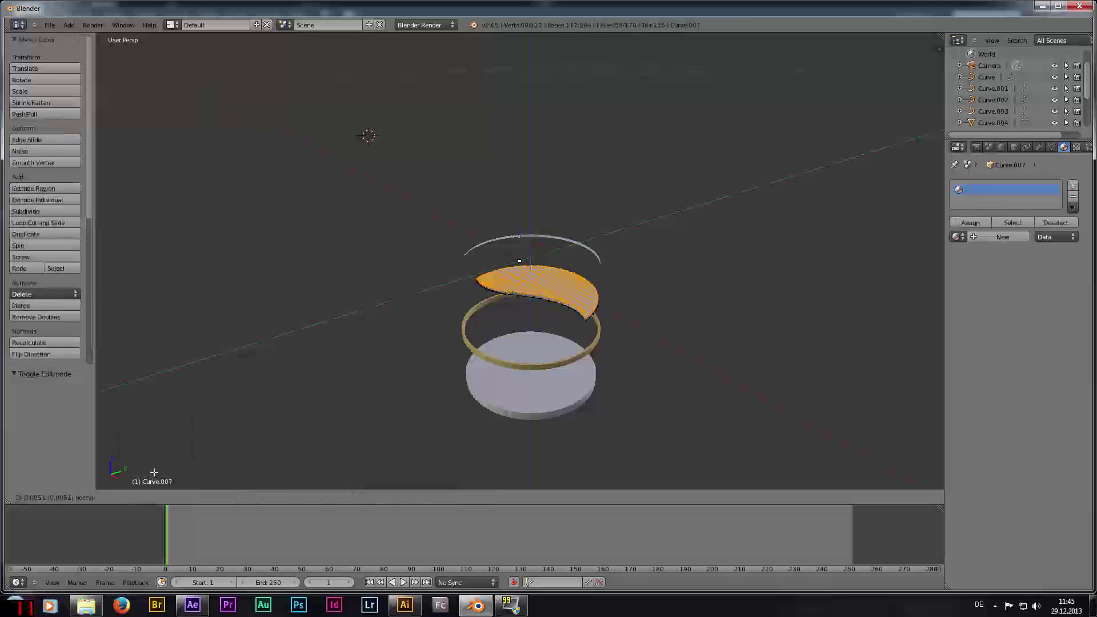
click(343, 281)
click(144, 497)
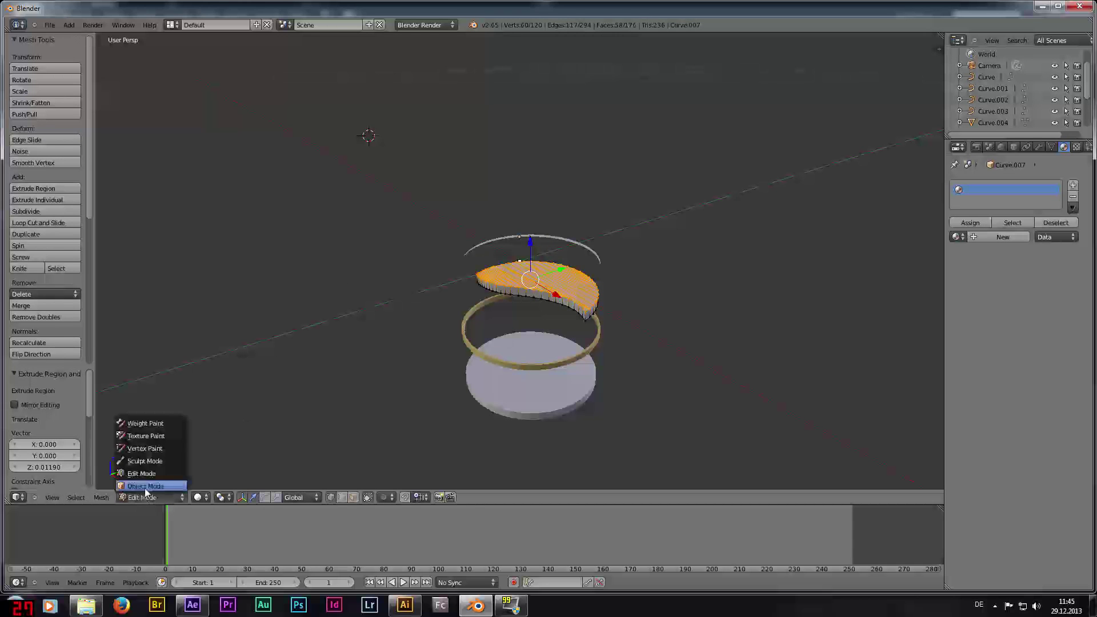
Step: Extrude the top ring, return to Object Mode, and select the gold ring
click(153, 497)
click(150, 476)
key(e)
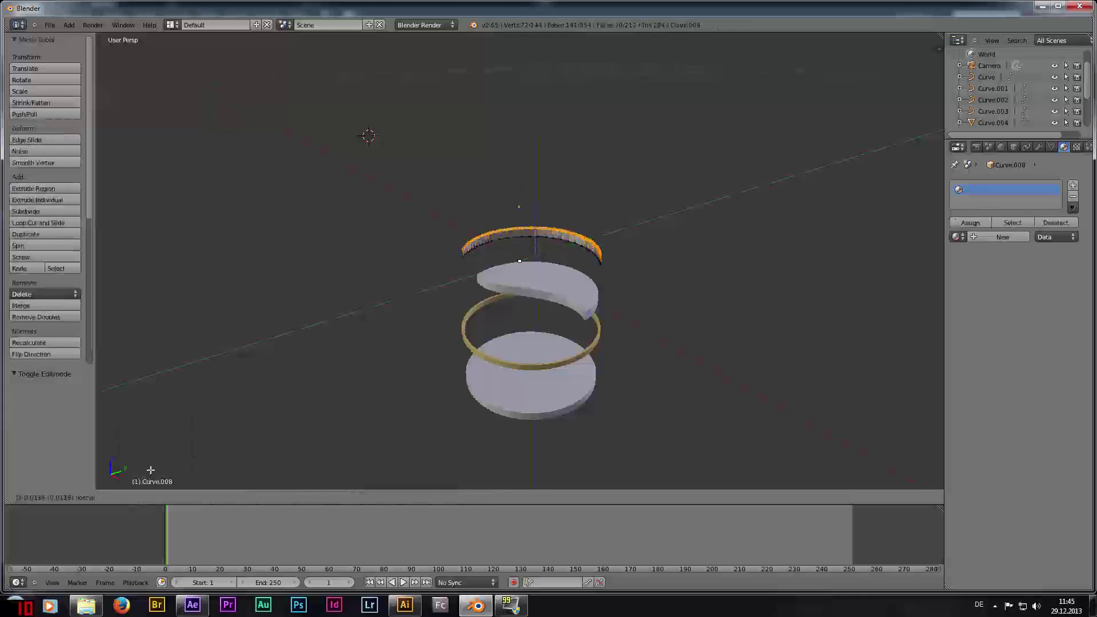
click(150, 472)
click(130, 499)
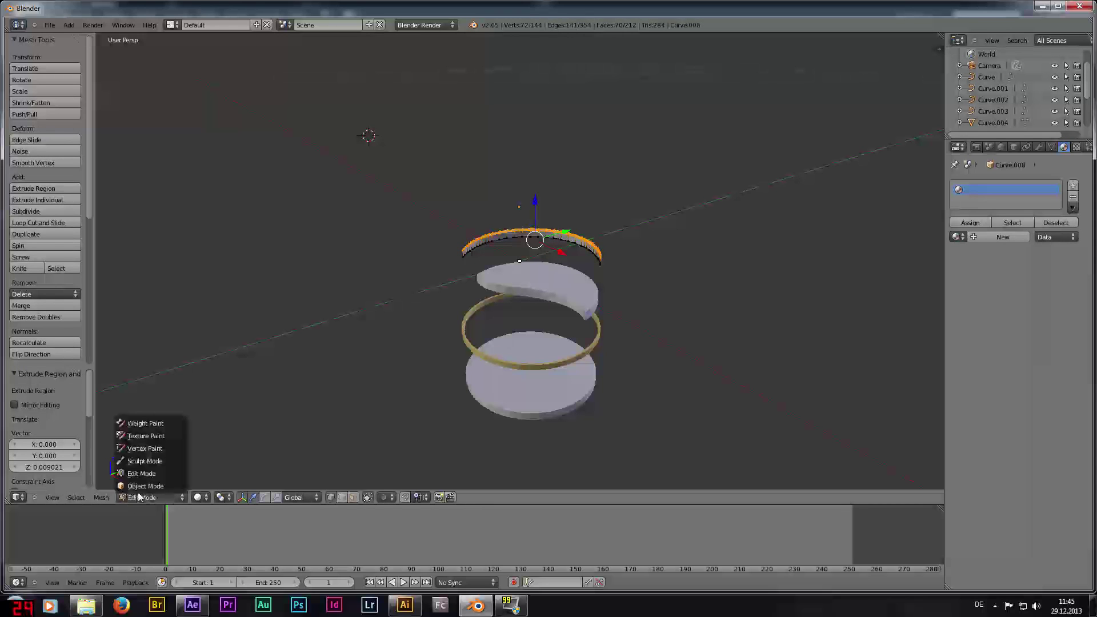
right_click(559, 366)
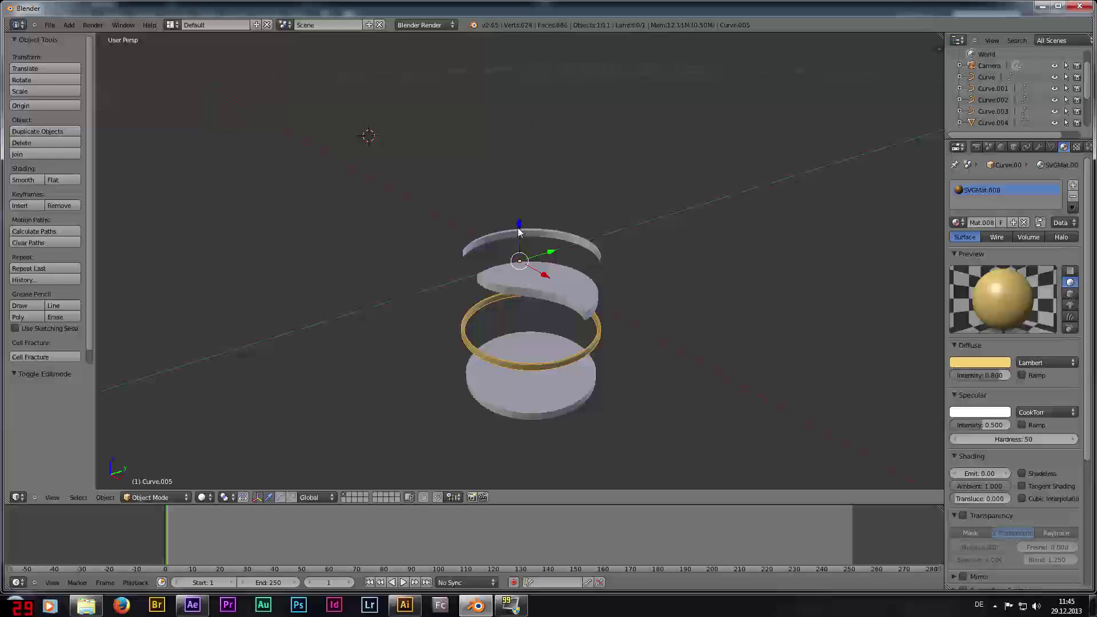
Step: Lower the gold ring and the crescent down onto the bottom disc
drag(518, 228, 516, 263)
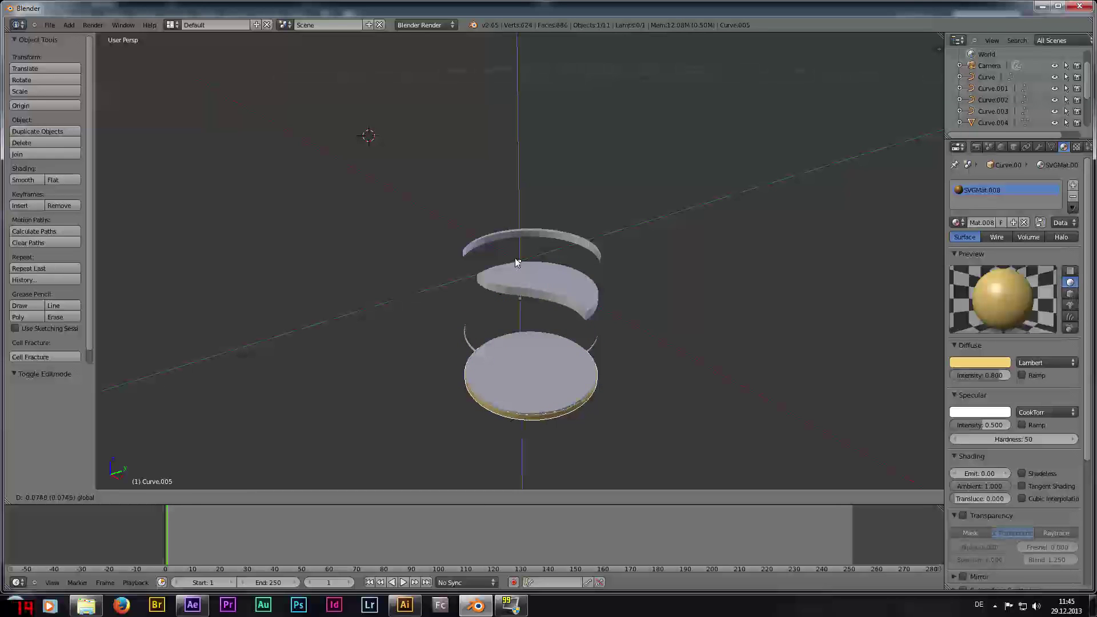
drag(516, 263, 531, 264)
click(531, 264)
right_click(559, 267)
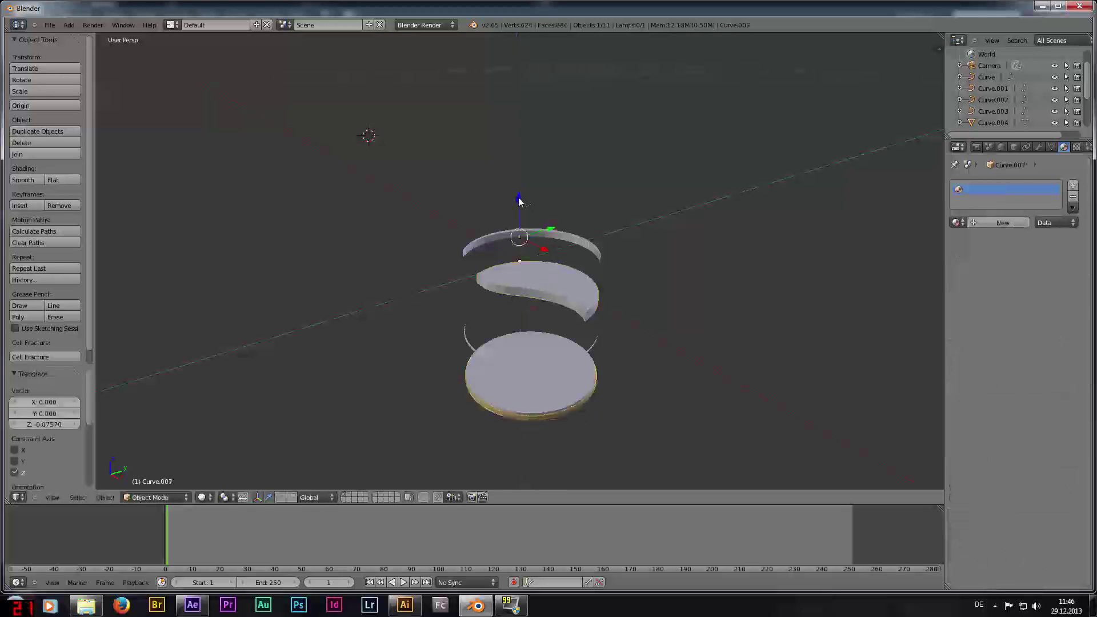
drag(519, 200, 514, 257)
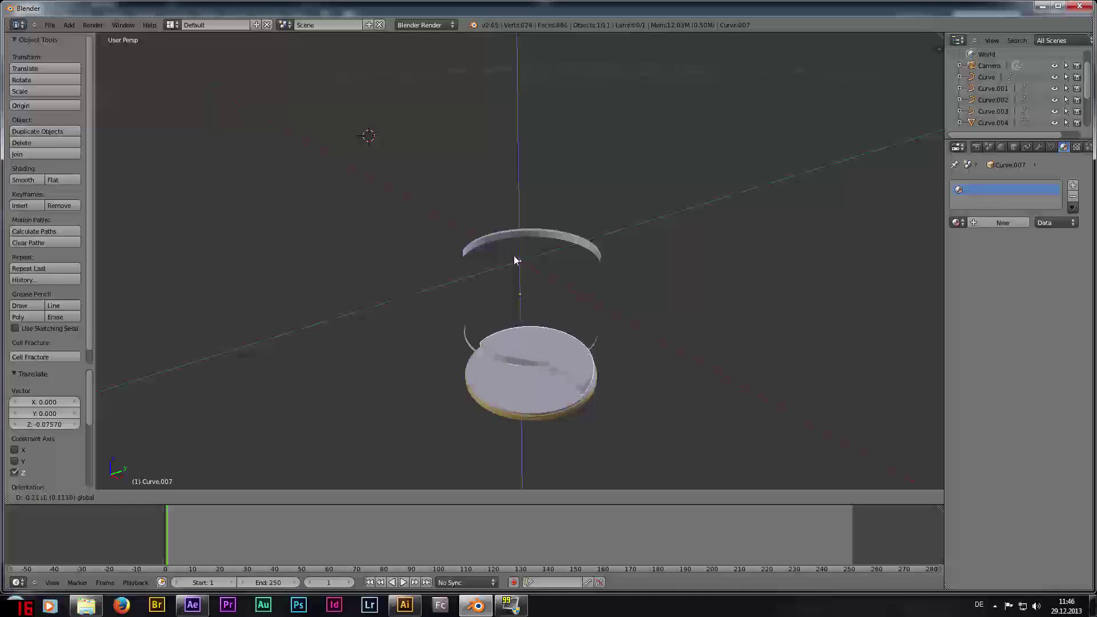
click(515, 258)
Step: Move the thin ring and upper arc down along Z onto the coin
right_click(469, 349)
key(g)
key(z)
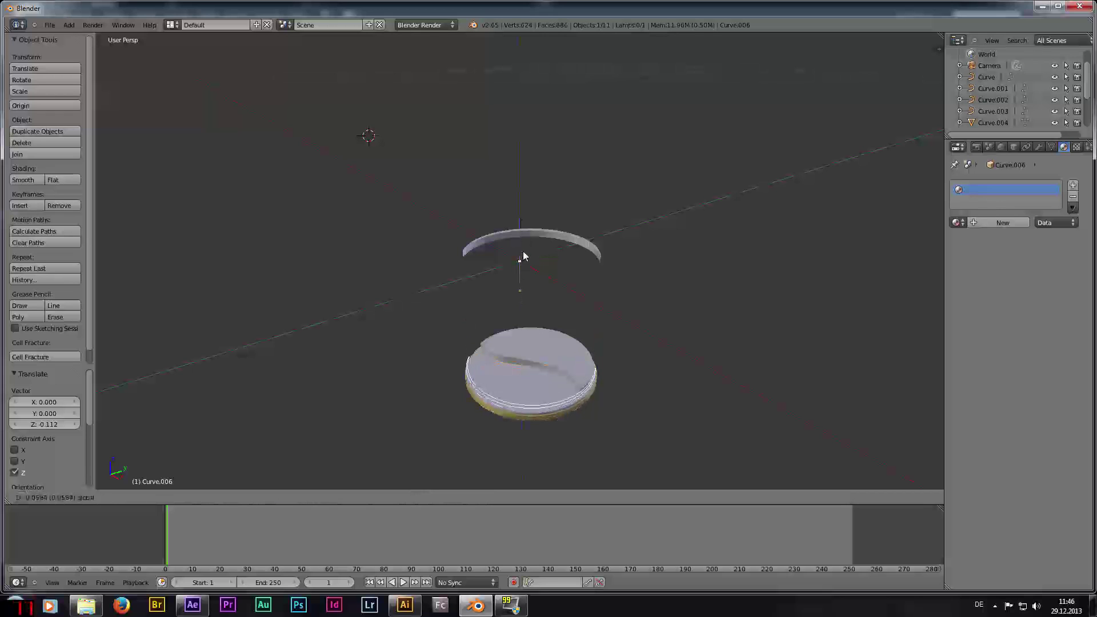
click(568, 303)
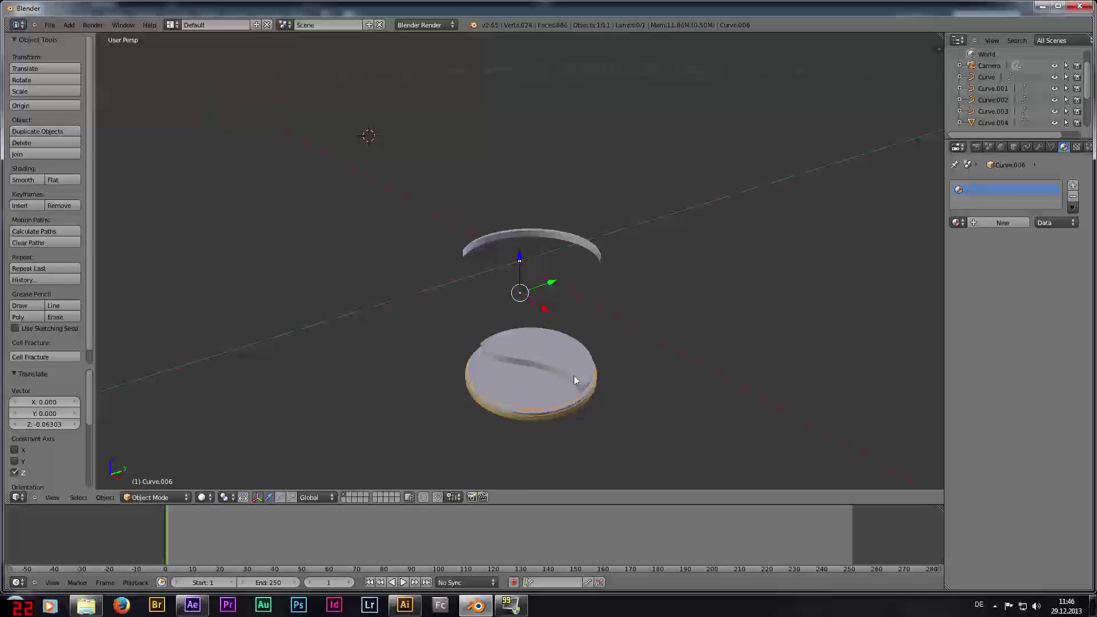
right_click(551, 242)
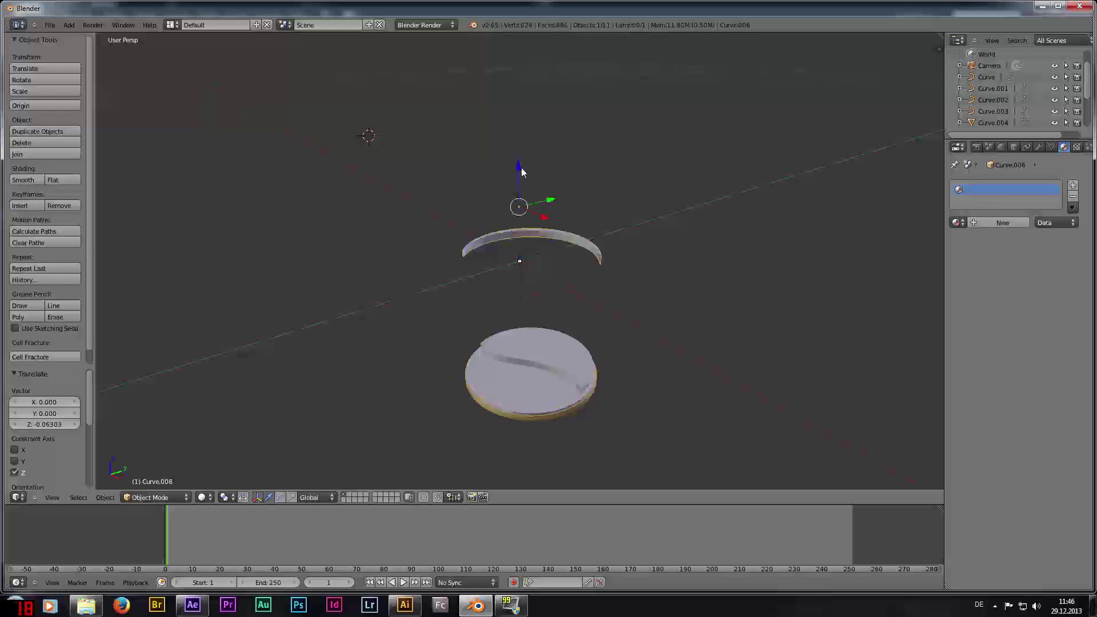
mouse_move(522, 172)
mouse_down()
mouse_move(511, 261)
mouse_move(564, 266)
mouse_up()
click(566, 273)
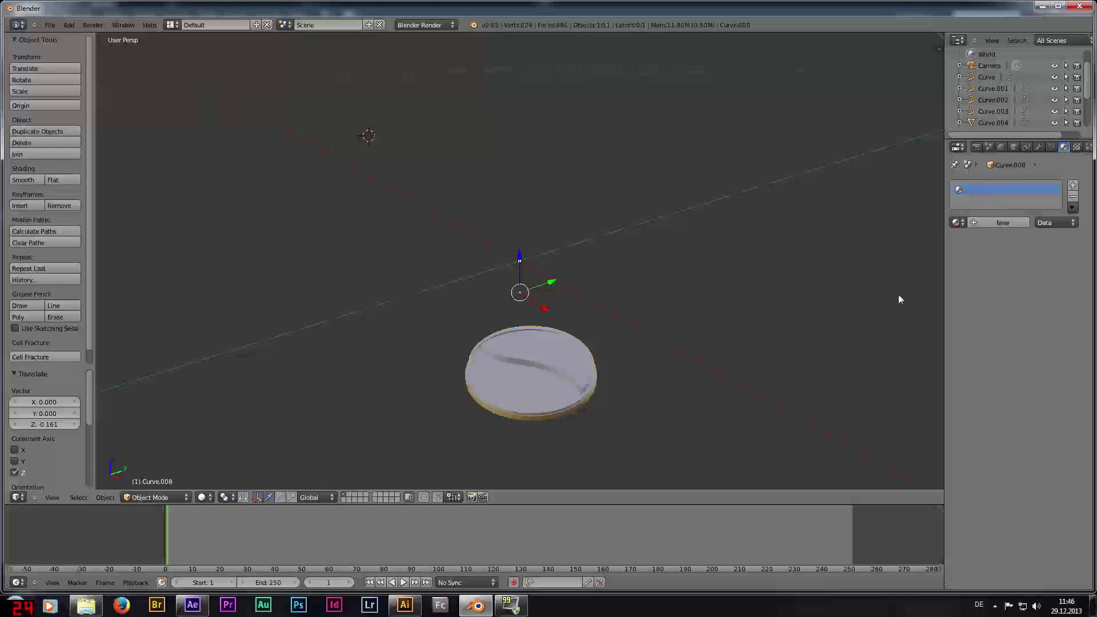
Step: Select the crescent piece and orbit to a top-down view of the coin
right_click(543, 361)
right_click(521, 381)
right_click(544, 358)
right_click(526, 367)
middle_drag(632, 288, 626, 344)
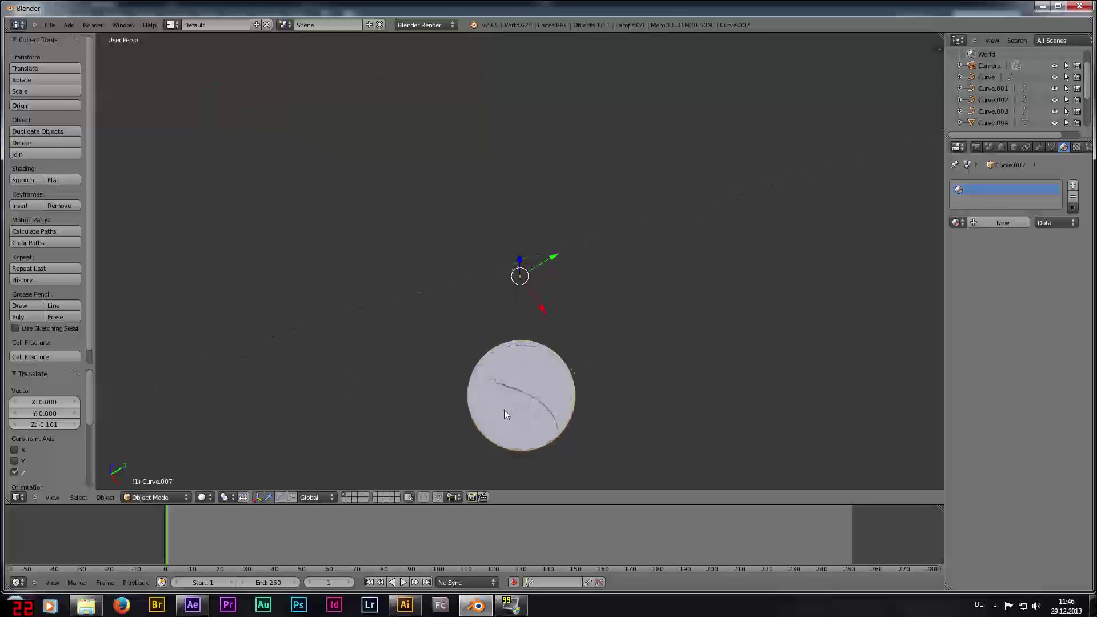
Step: Give the crescent a new red material and the upper arc a blue one
middle_drag(611, 355, 603, 358)
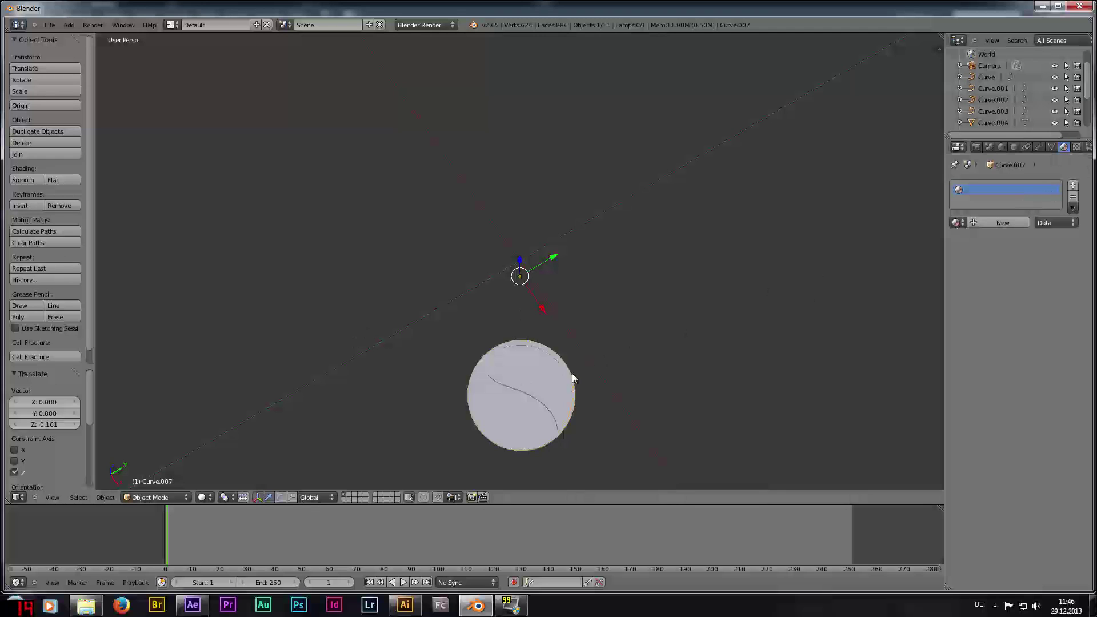
click(992, 223)
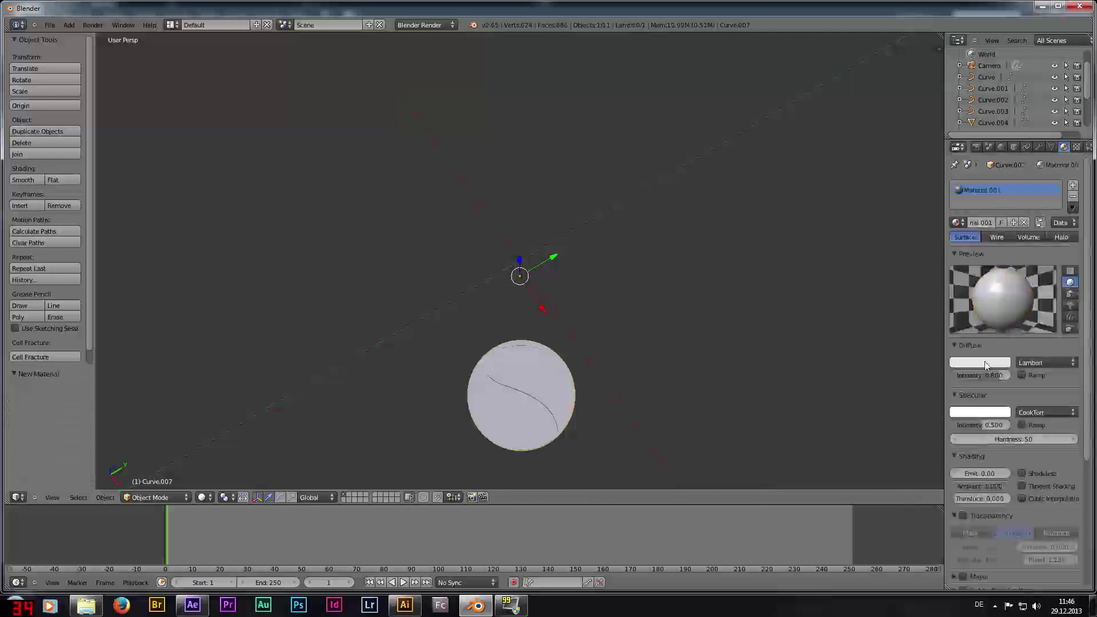
click(987, 364)
drag(973, 273, 949, 302)
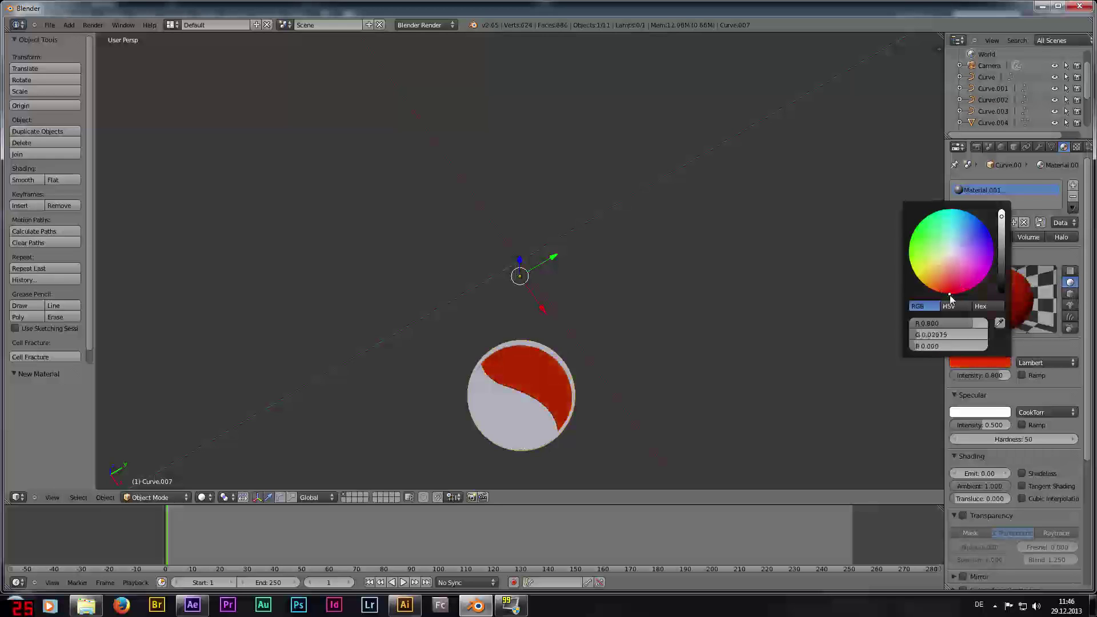
right_click(536, 351)
click(1003, 223)
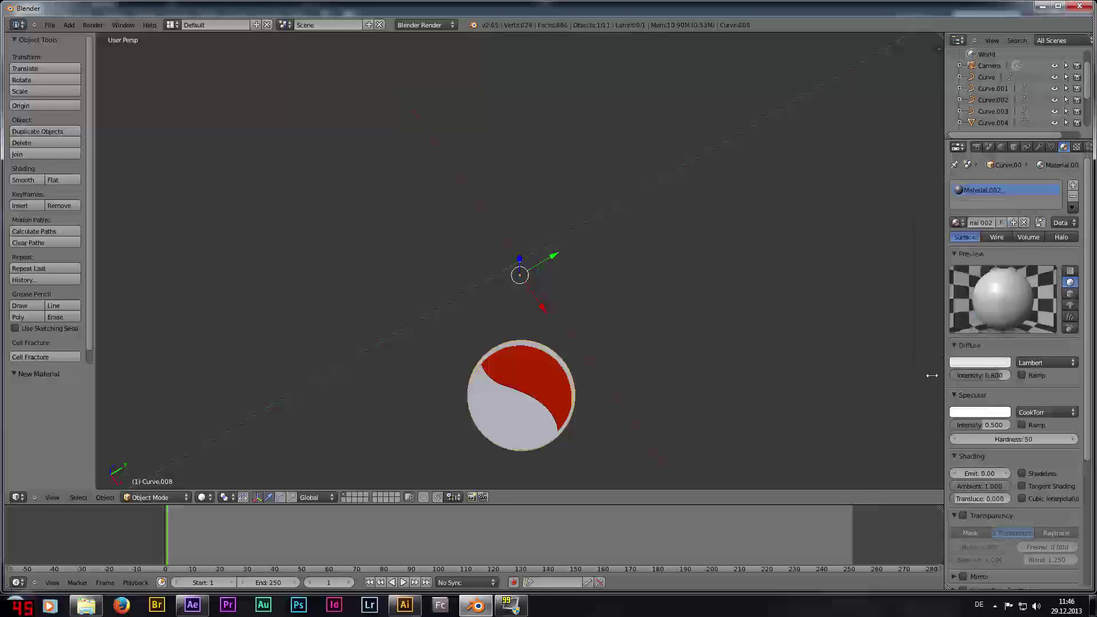
click(971, 369)
click(929, 268)
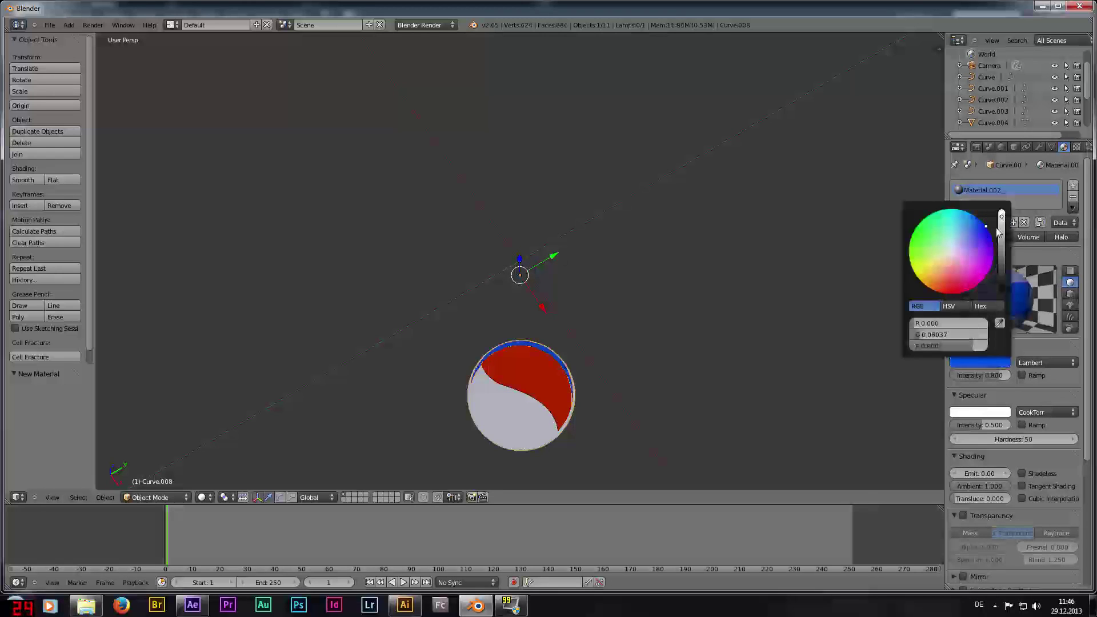
Step: Give the coin face a new yellow material and the thin ring a cyan one
right_click(537, 419)
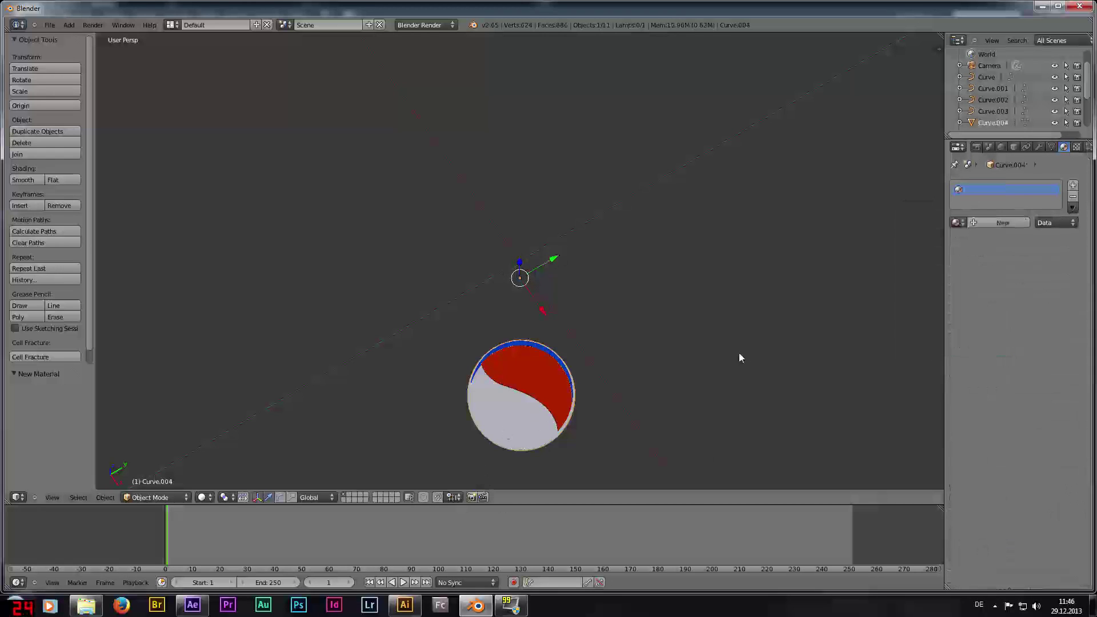
click(999, 224)
click(1001, 365)
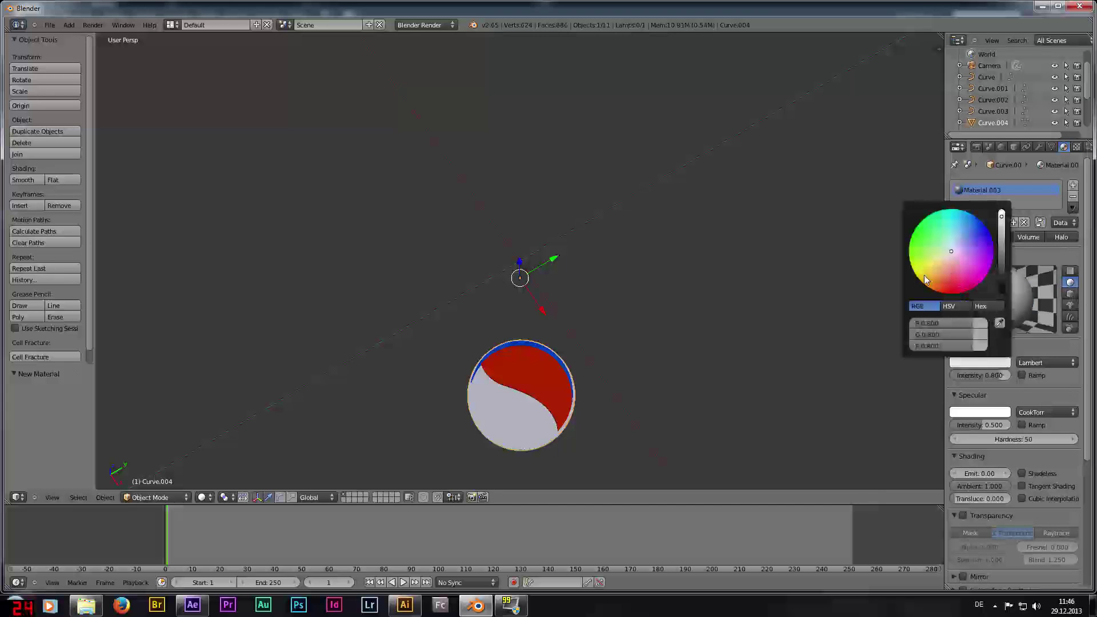
click(925, 276)
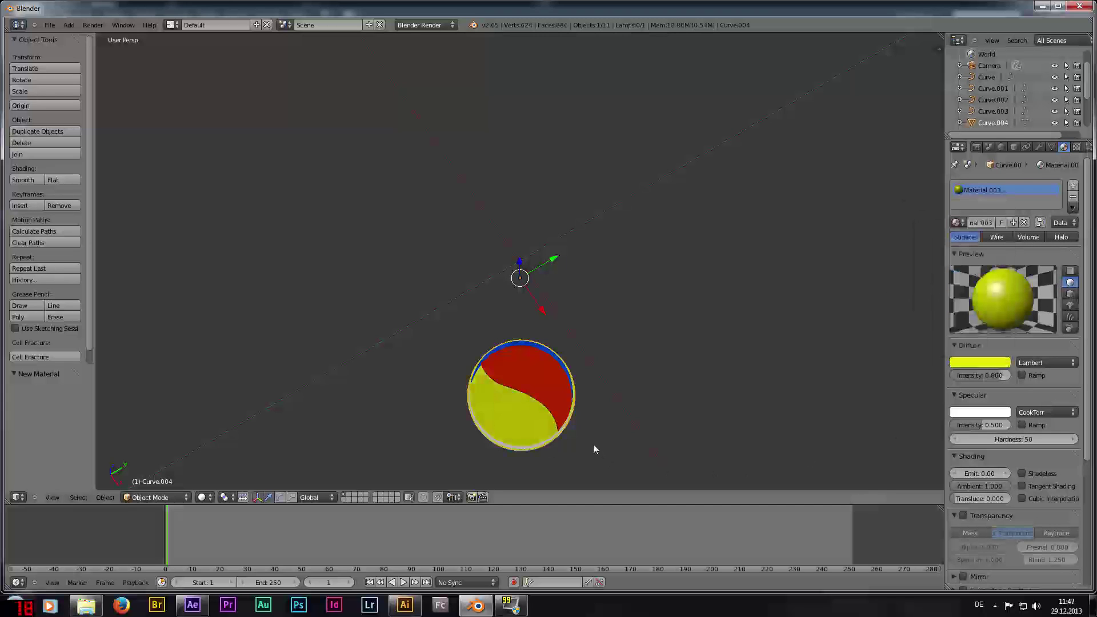
mouse_move(600, 443)
middle_down()
mouse_move(630, 337)
mouse_move(580, 424)
middle_up()
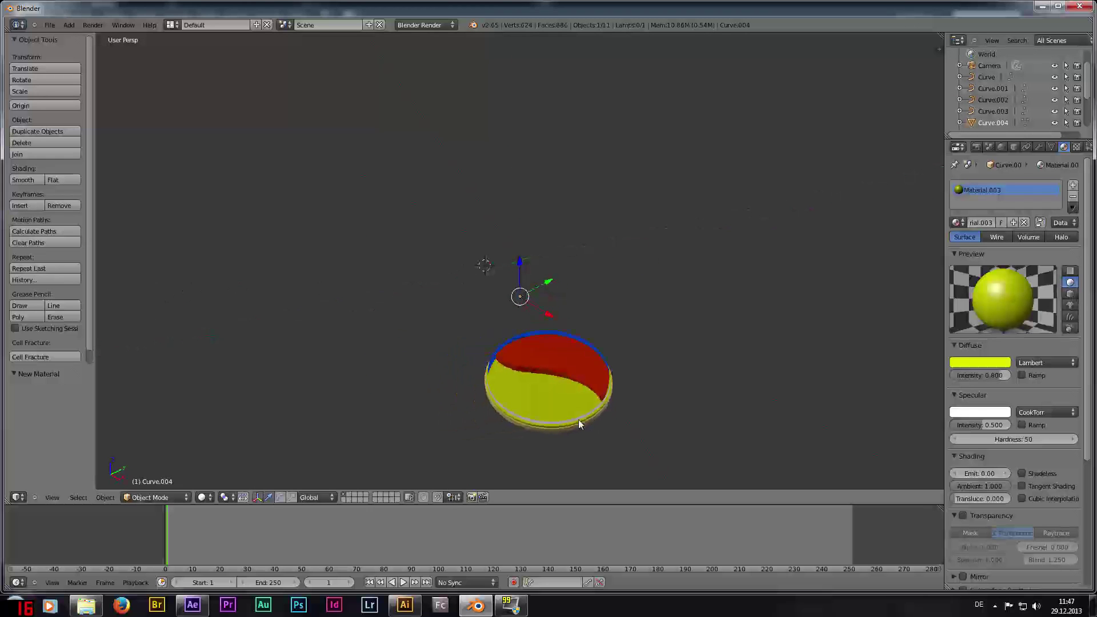
right_click(581, 423)
click(1017, 224)
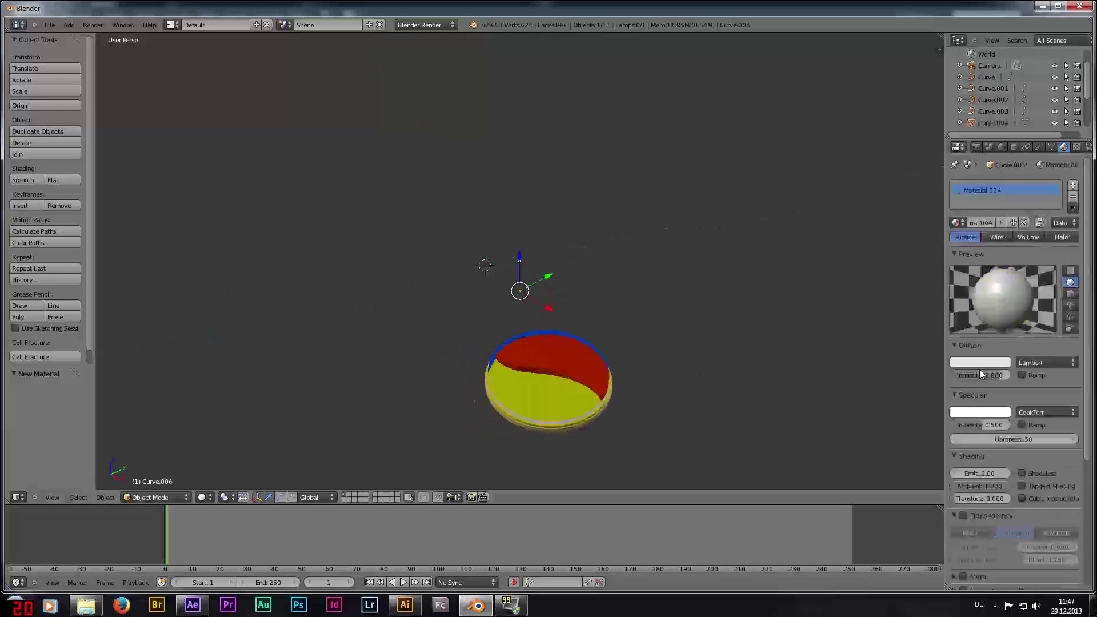
click(995, 365)
drag(940, 245, 959, 213)
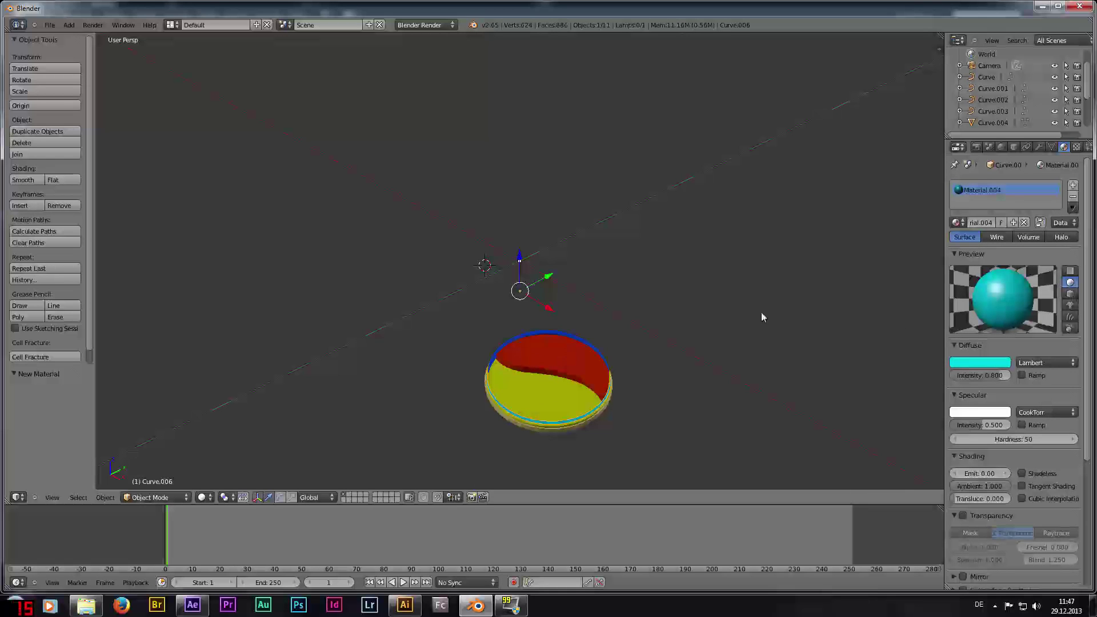
Step: Export the coin as Wavefront OBJ, overwriting logo.obj in the Workflow folder
click(50, 24)
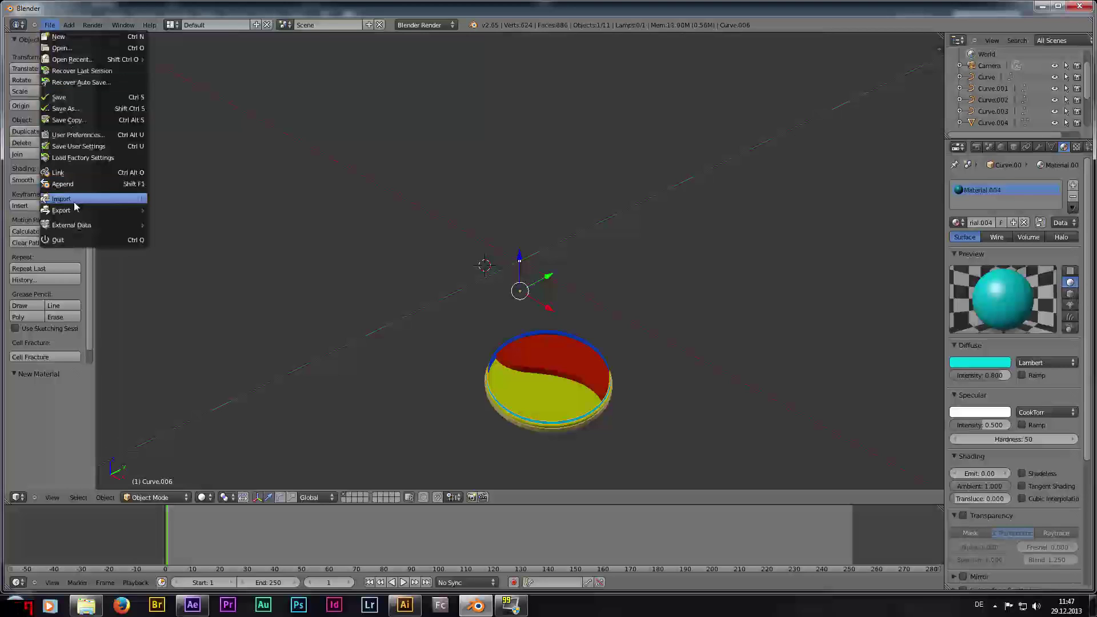
mouse_move(62, 210)
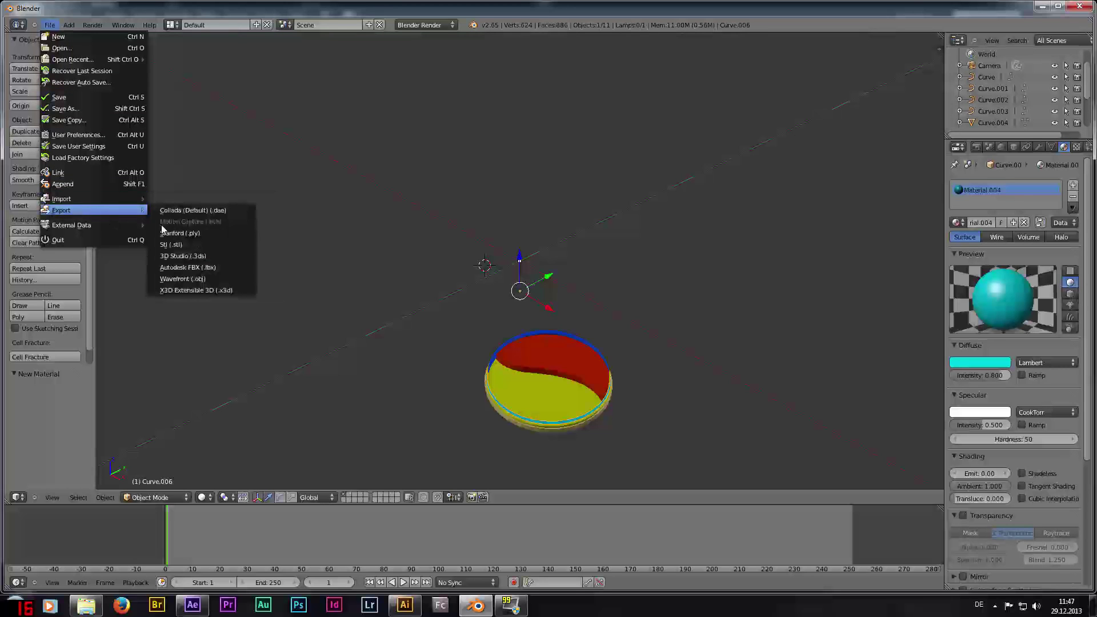
click(213, 280)
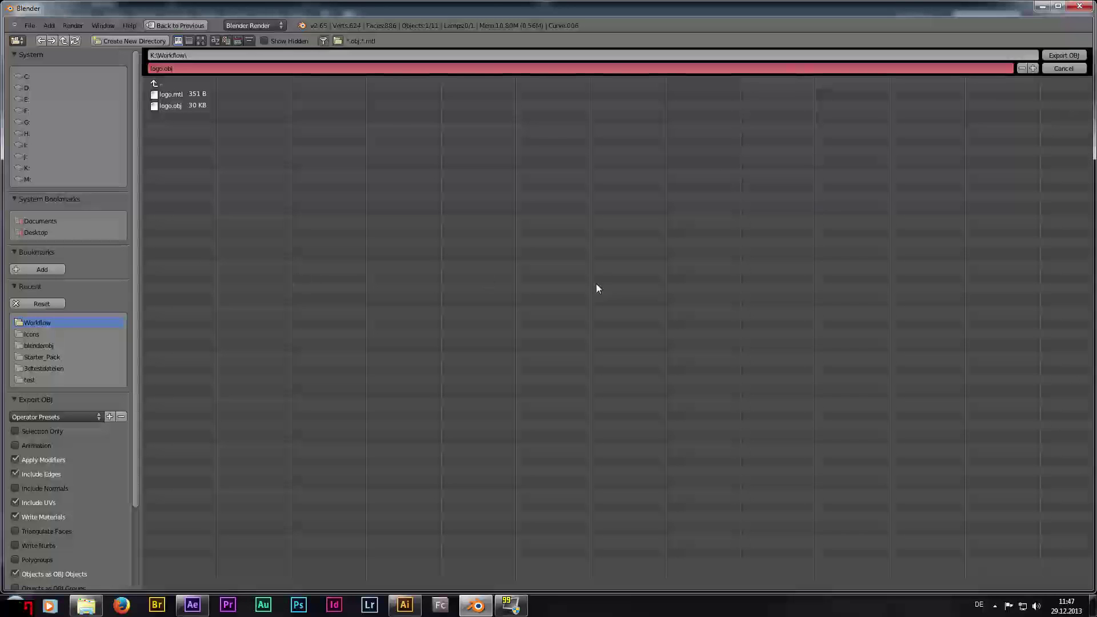
click(182, 106)
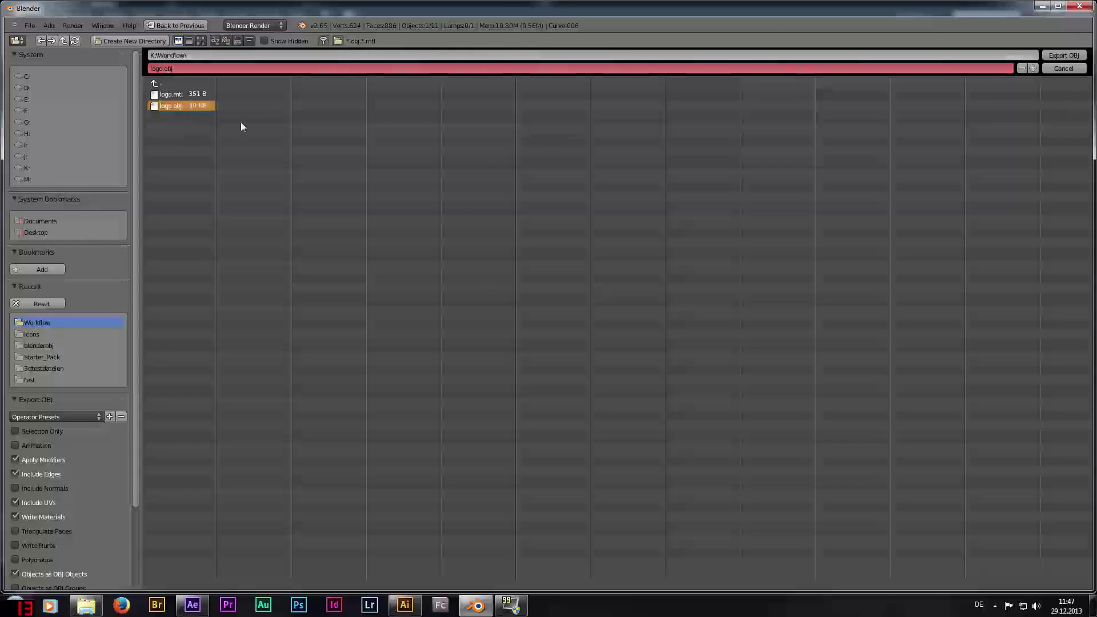
click(1072, 53)
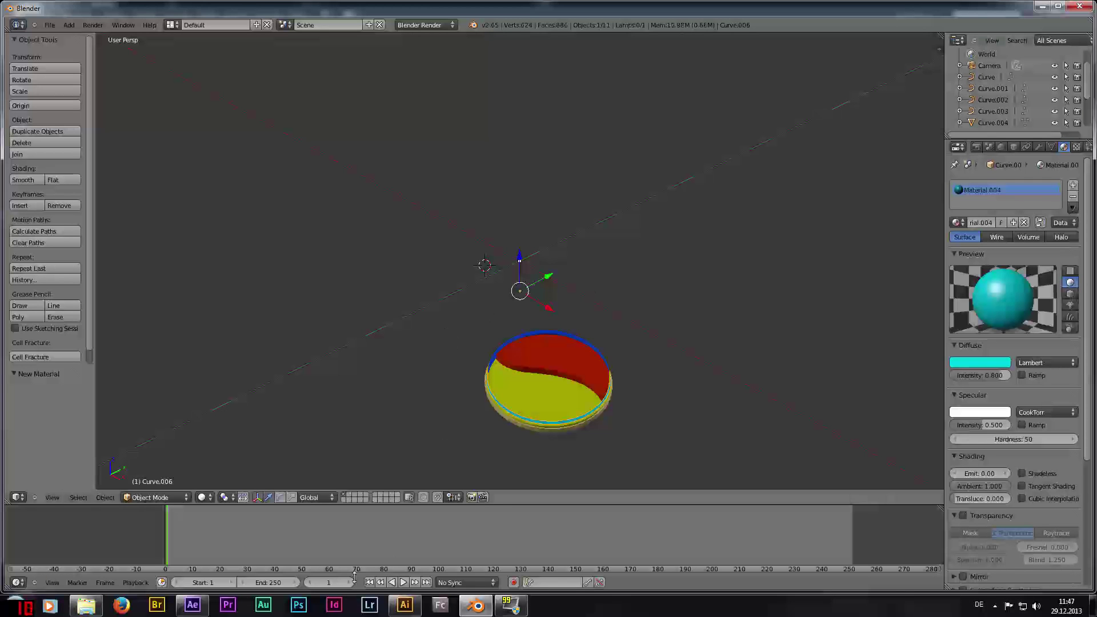
Step: In After Effects, add a new white solid layer named 'element'
click(192, 605)
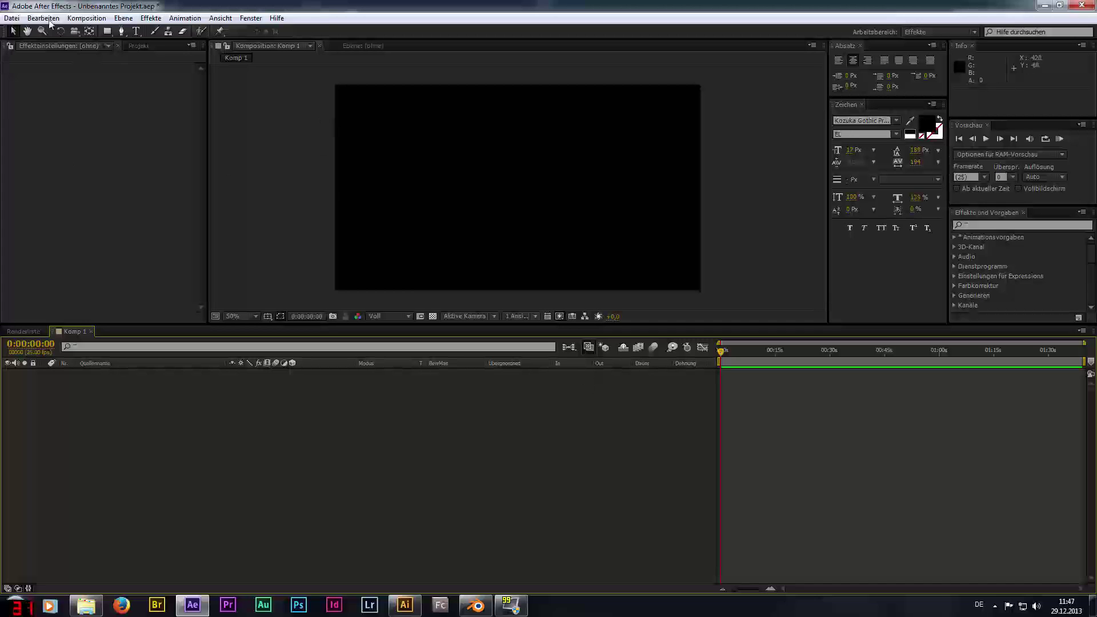
right_click(277, 477)
mouse_move(403, 344)
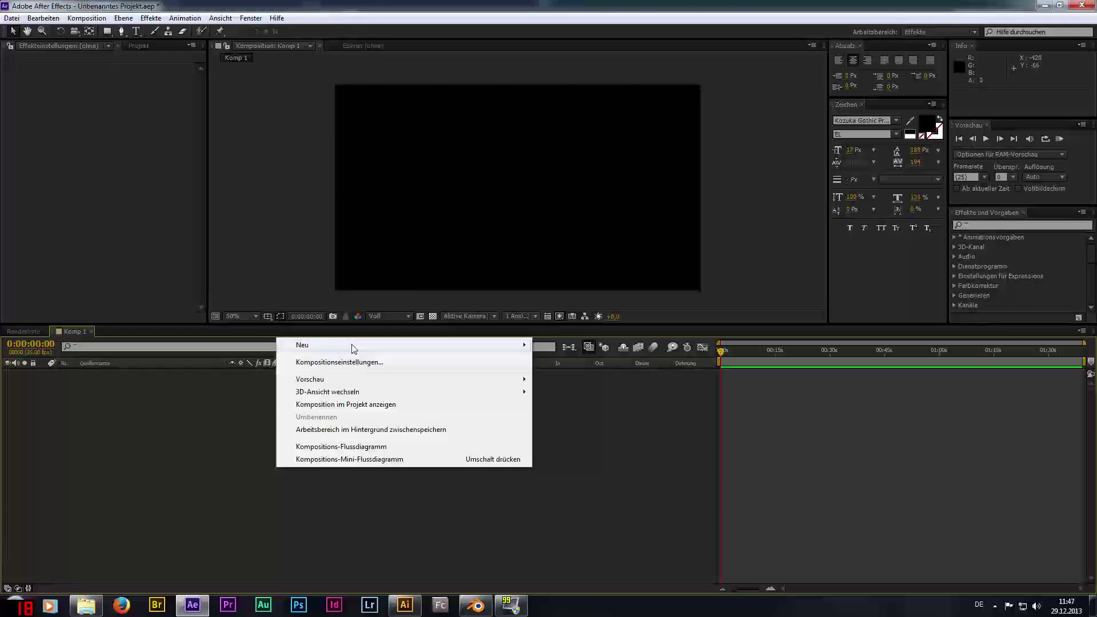
click(597, 375)
text(element)
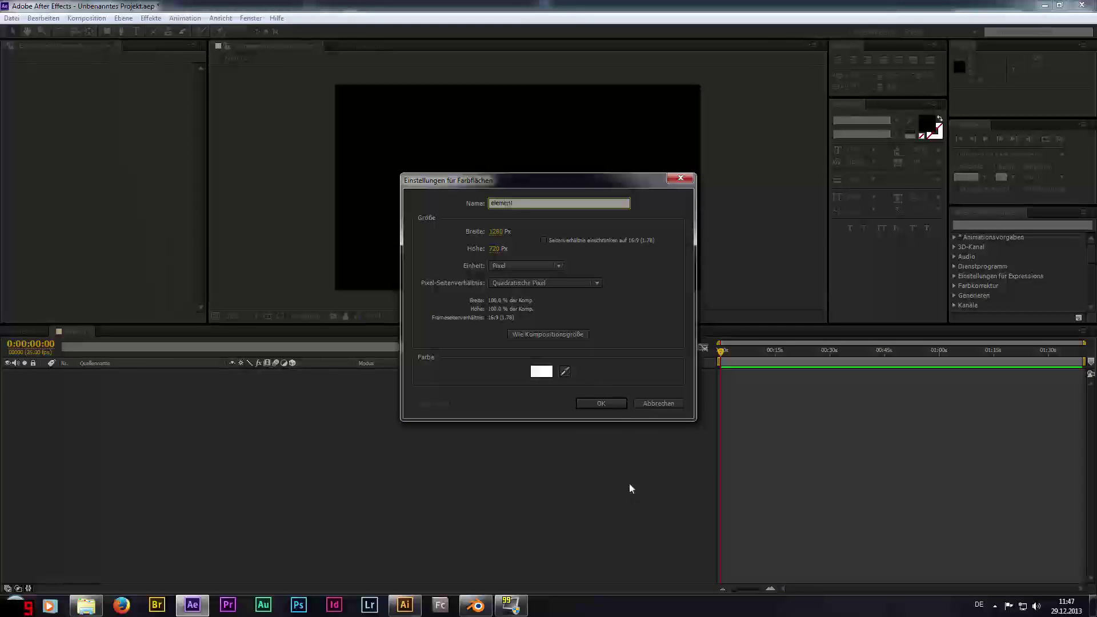
click(614, 409)
Step: Apply the Video Copilot Element effect to the solid and open its Scene Setup
click(87, 18)
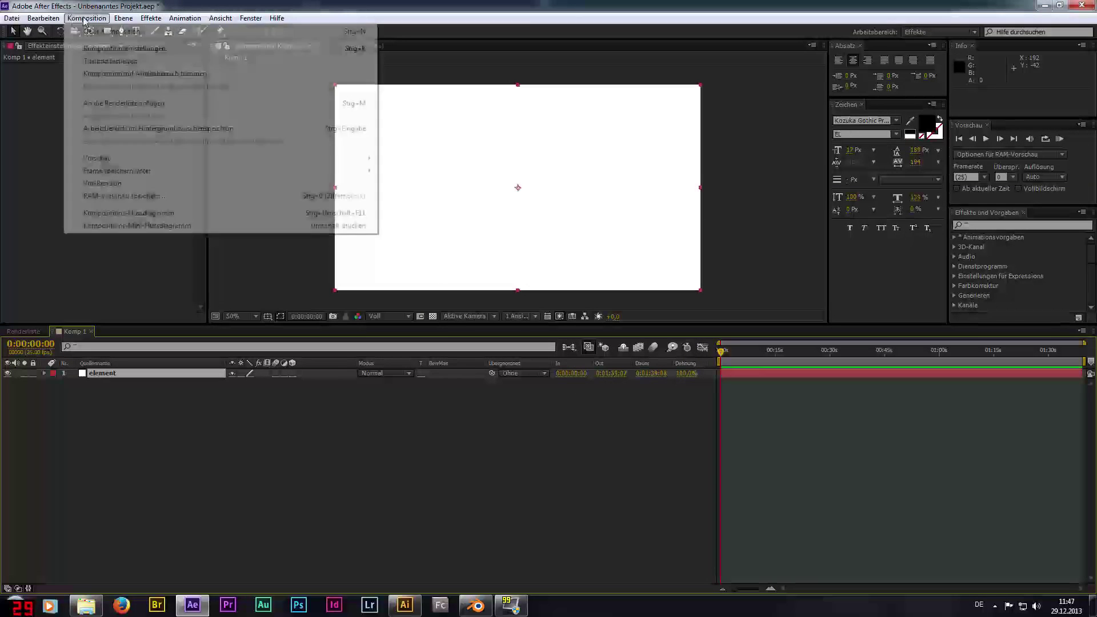
double_click(151, 18)
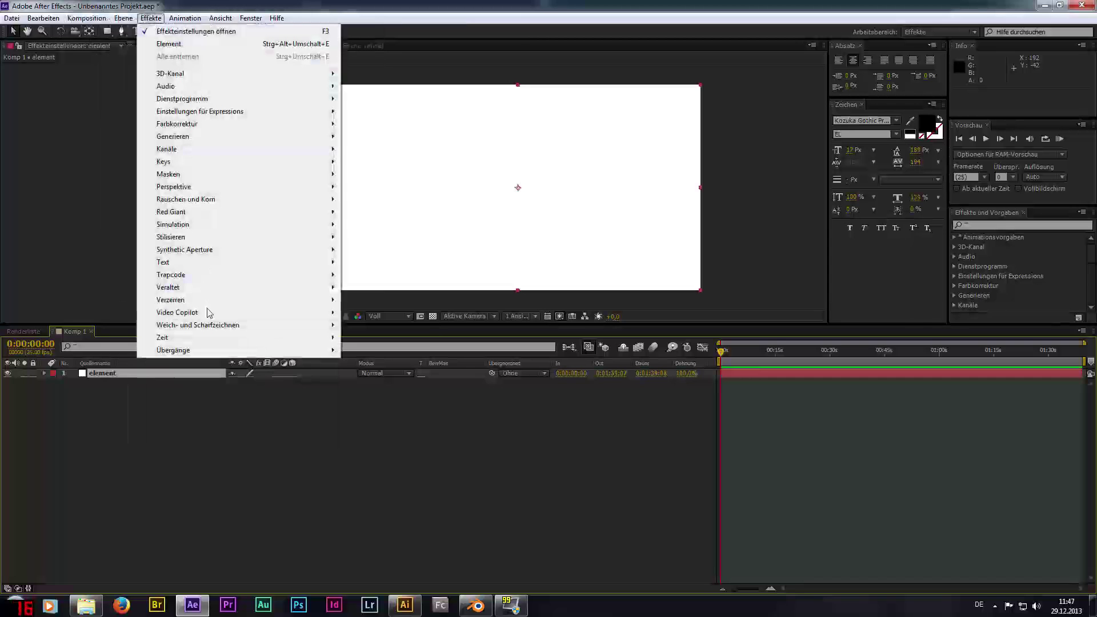
mouse_move(176, 312)
click(386, 315)
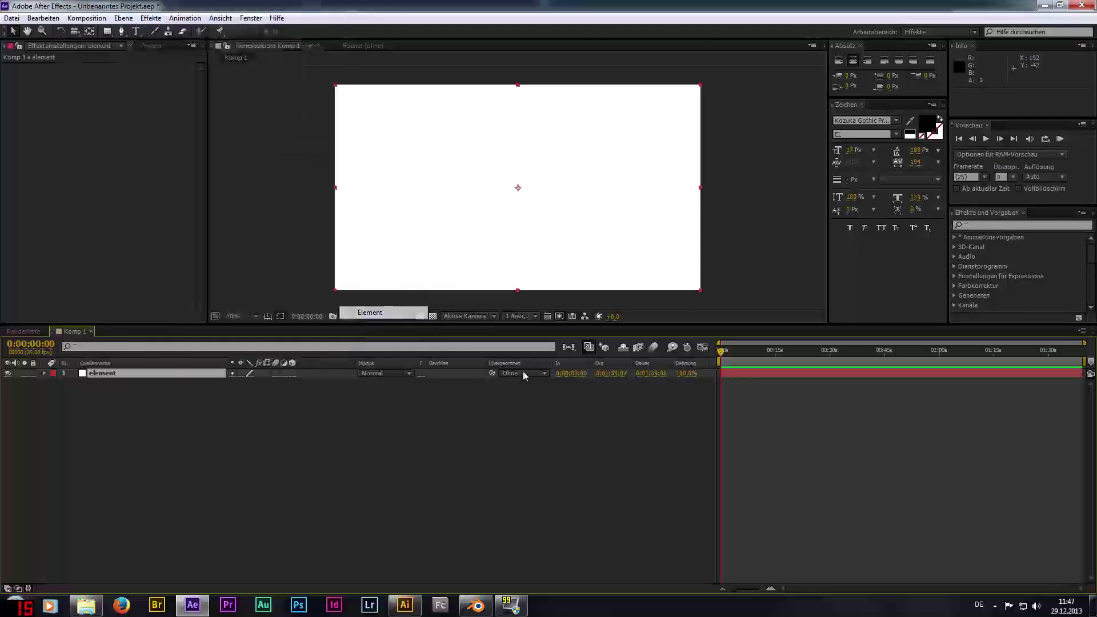
click(83, 92)
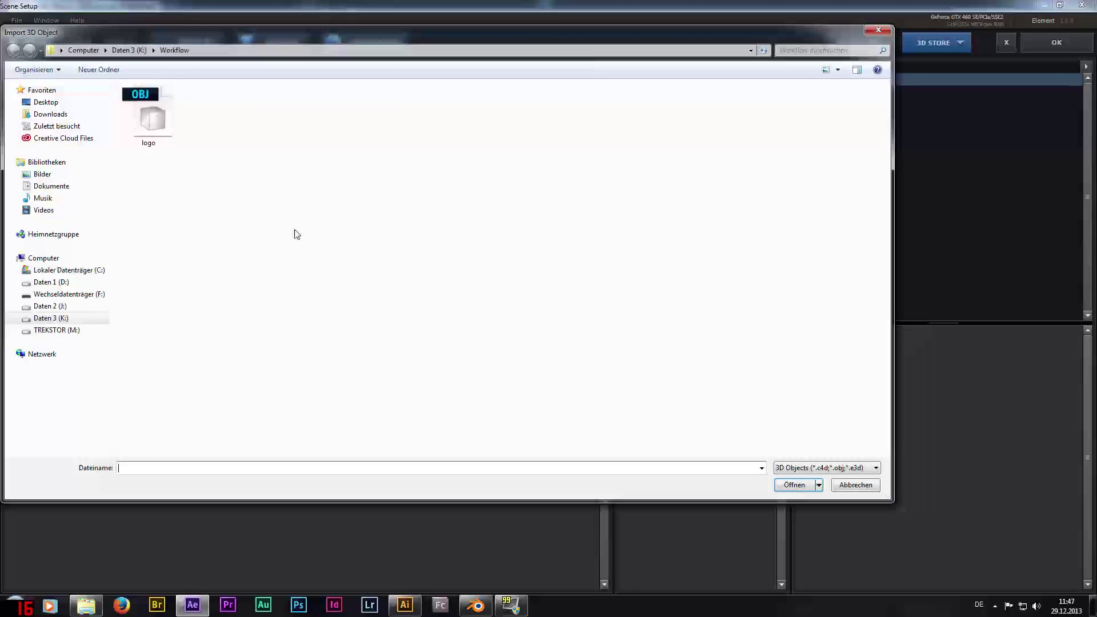
Step: Import logo.obj into Element 3D with Auto Normals on, orbiting the preview to inspect the disc
click(152, 120)
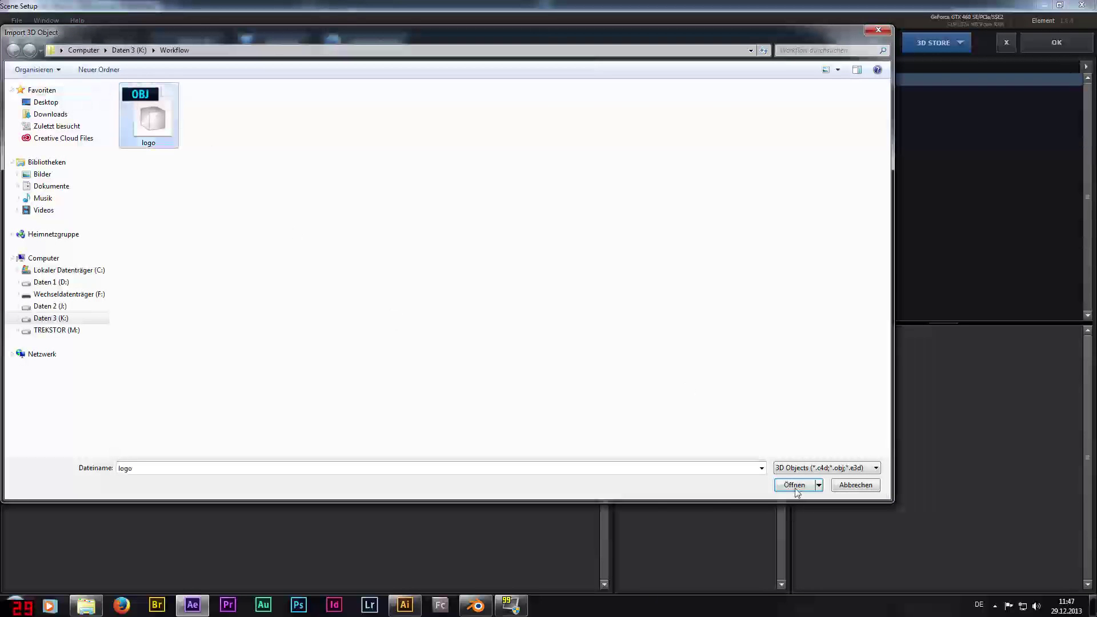
click(791, 489)
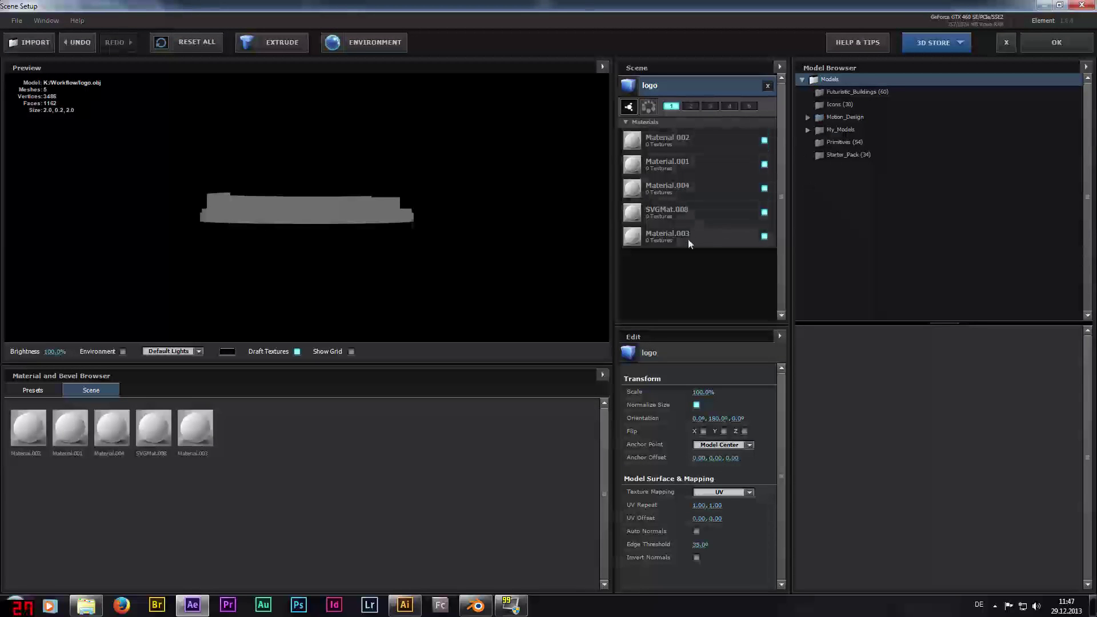
mouse_move(346, 196)
mouse_down()
mouse_move(330, 238)
mouse_move(338, 208)
mouse_up()
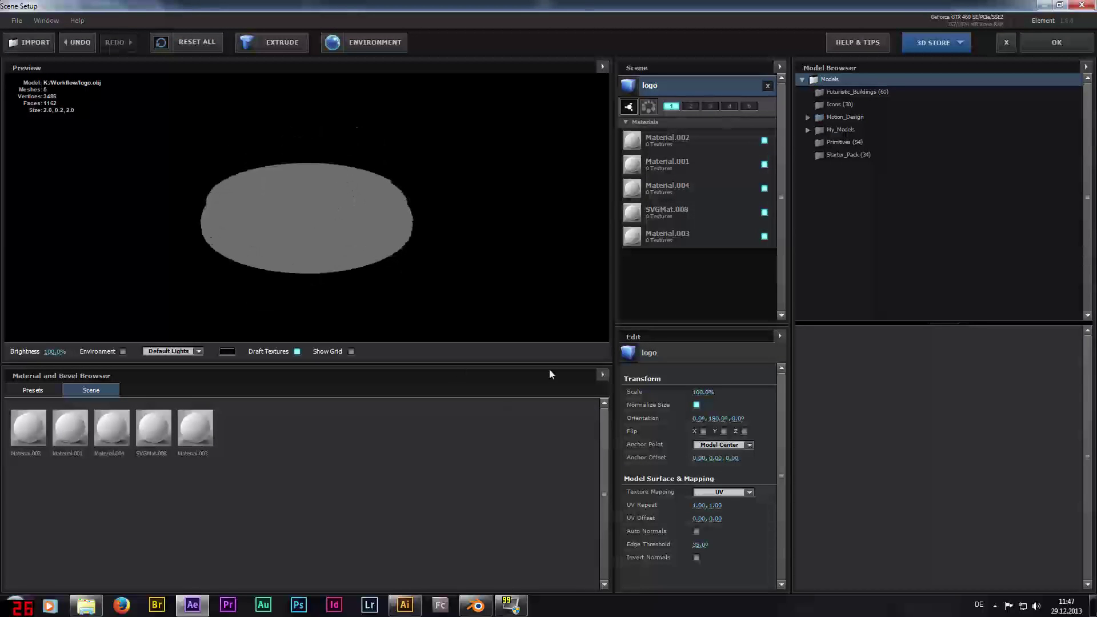
click(698, 532)
mouse_move(362, 214)
mouse_down()
mouse_move(348, 231)
mouse_move(308, 237)
mouse_move(382, 231)
mouse_move(377, 249)
mouse_move(372, 227)
mouse_move(318, 276)
mouse_up()
mouse_move(224, 261)
mouse_down()
mouse_move(350, 269)
mouse_move(421, 259)
mouse_move(339, 337)
mouse_up()
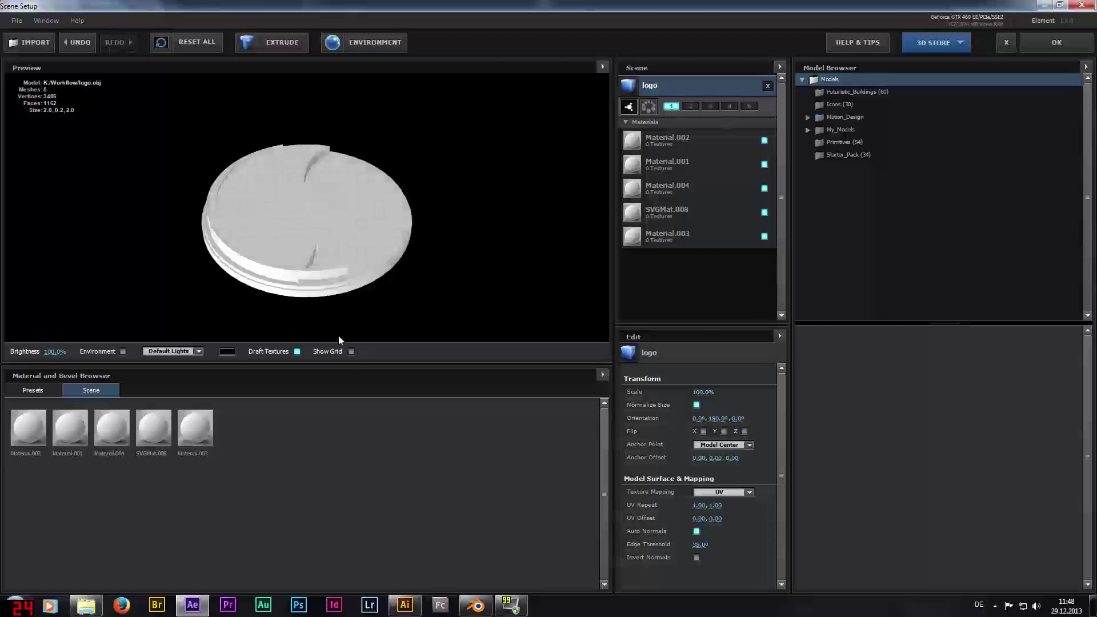
mouse_move(475, 606)
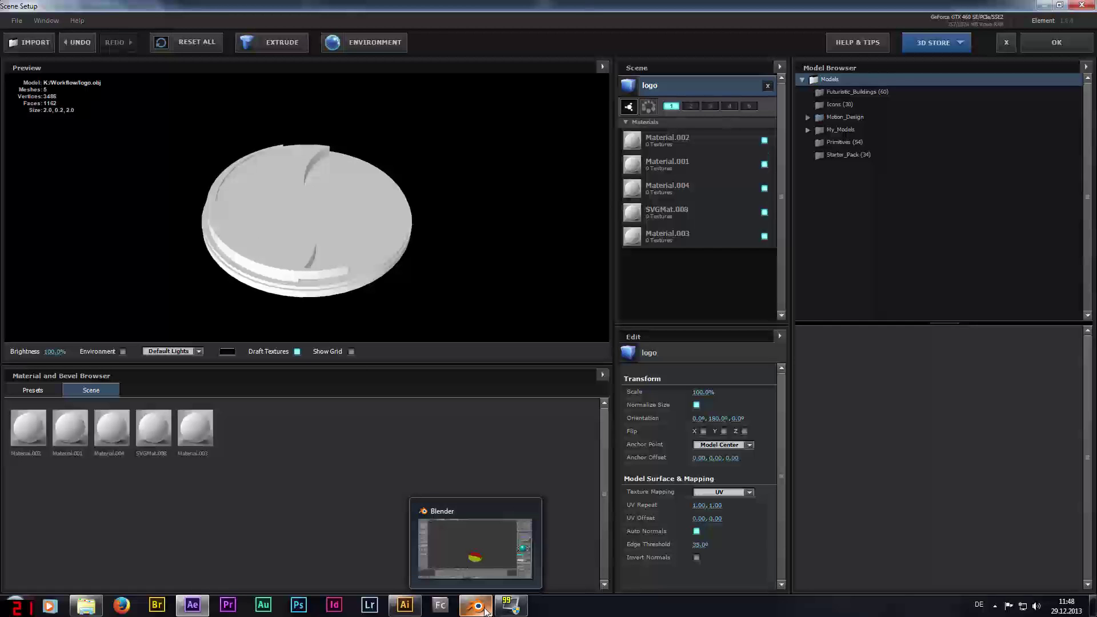
Step: Delete the extra Curve.006 object from the logo in Blender
click(485, 611)
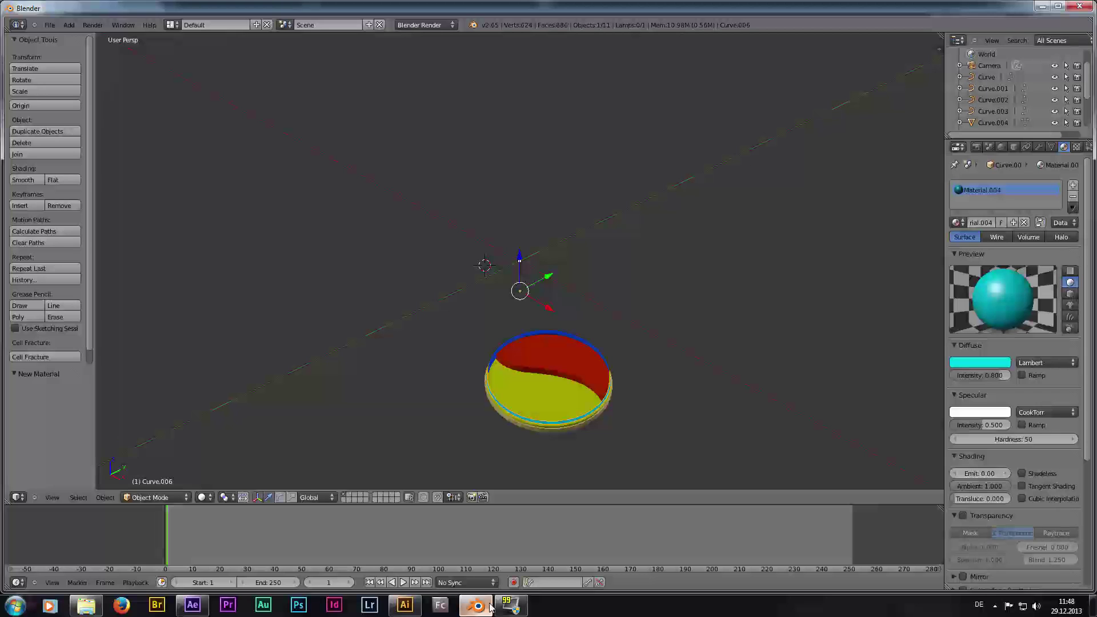
click(562, 421)
key(x)
click(584, 423)
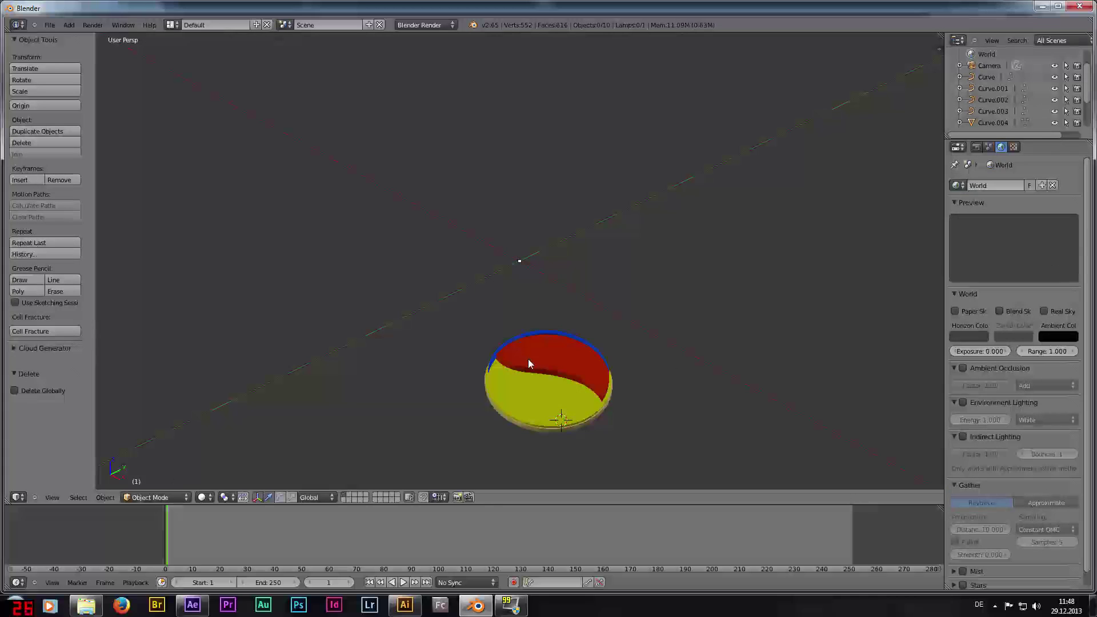
Step: Re-export the logo as Wavefront OBJ over logo.obj and check it in Element 3D's preview
click(50, 25)
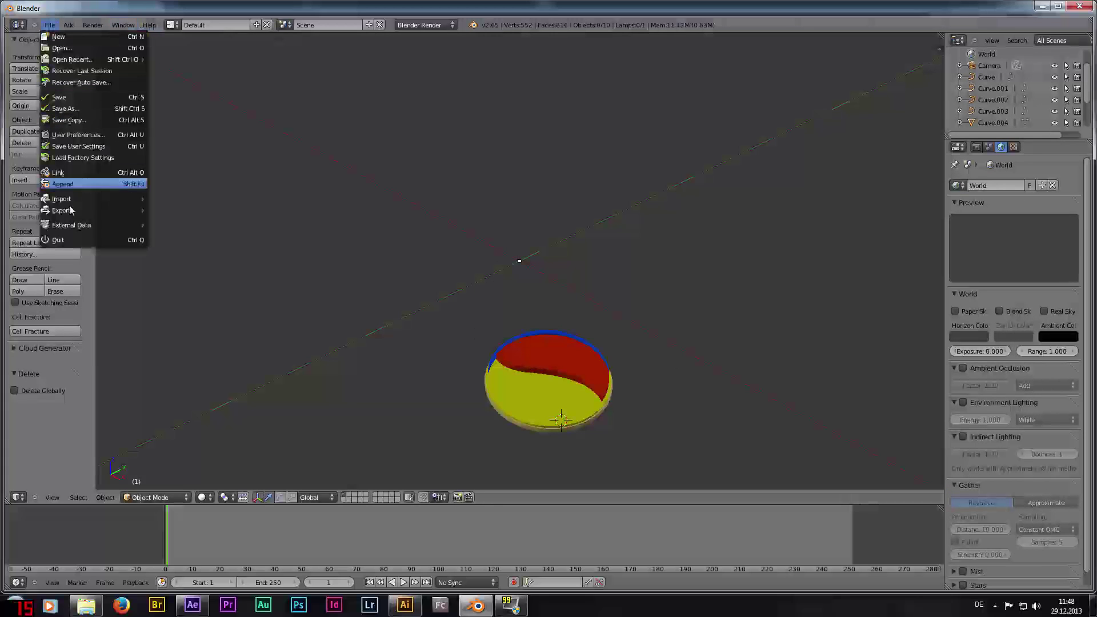
mouse_move(61, 210)
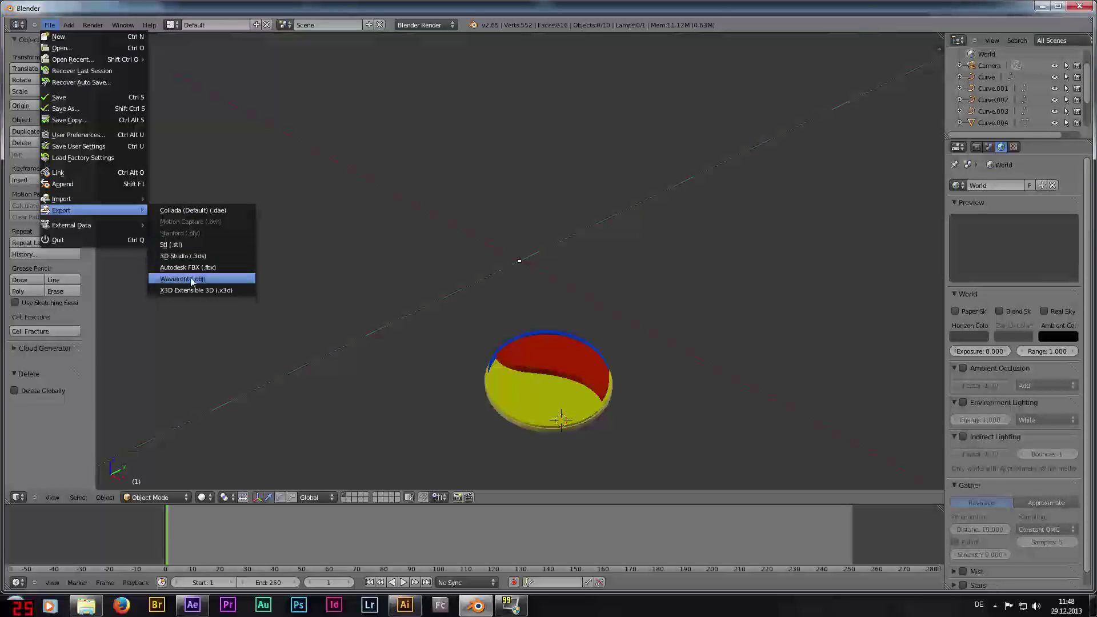
click(192, 280)
click(182, 106)
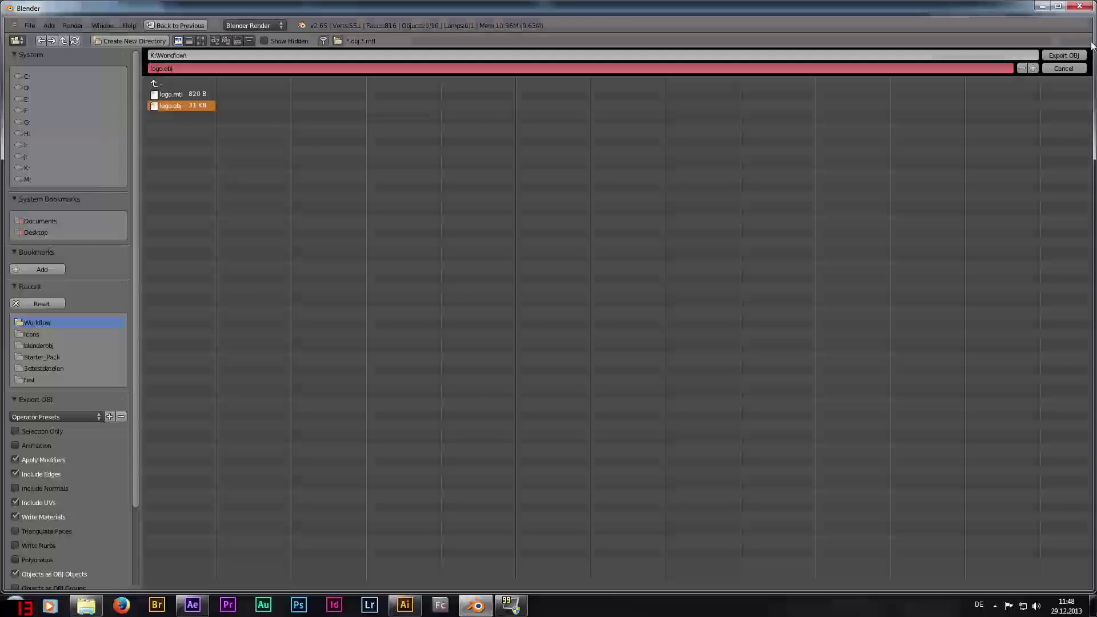
click(1064, 55)
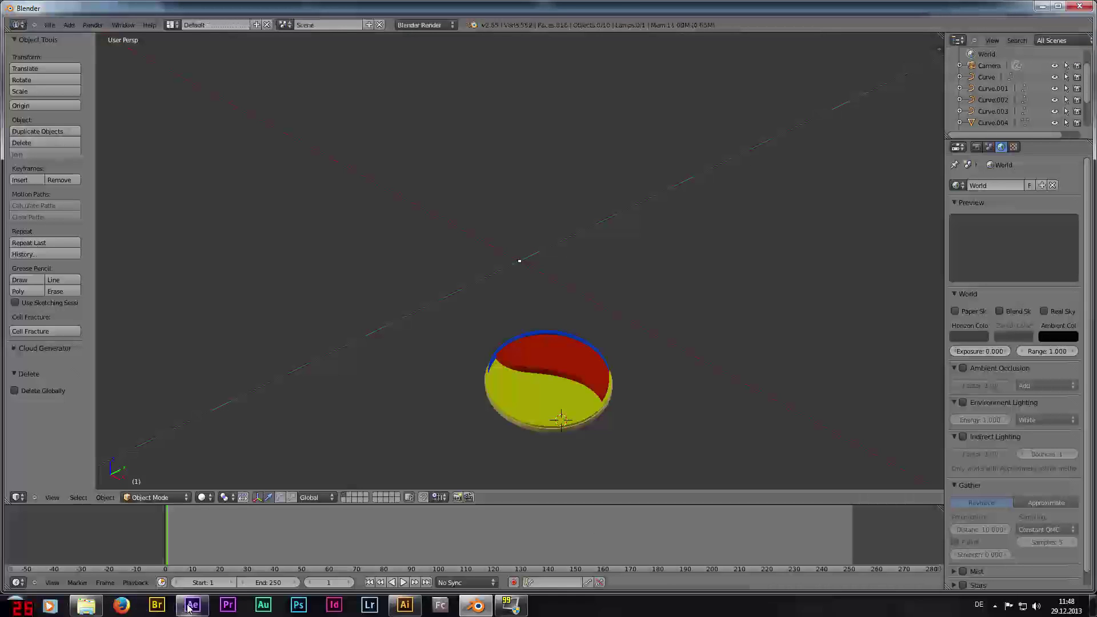
click(191, 607)
mouse_move(325, 238)
mouse_down()
mouse_move(351, 230)
mouse_move(360, 259)
mouse_up()
mouse_move(304, 289)
mouse_down()
mouse_move(368, 264)
mouse_move(311, 260)
mouse_move(356, 259)
mouse_up()
Step: Import the re-exported logo.obj into Element 3D with Auto Normals enabled
click(39, 46)
click(149, 114)
click(784, 485)
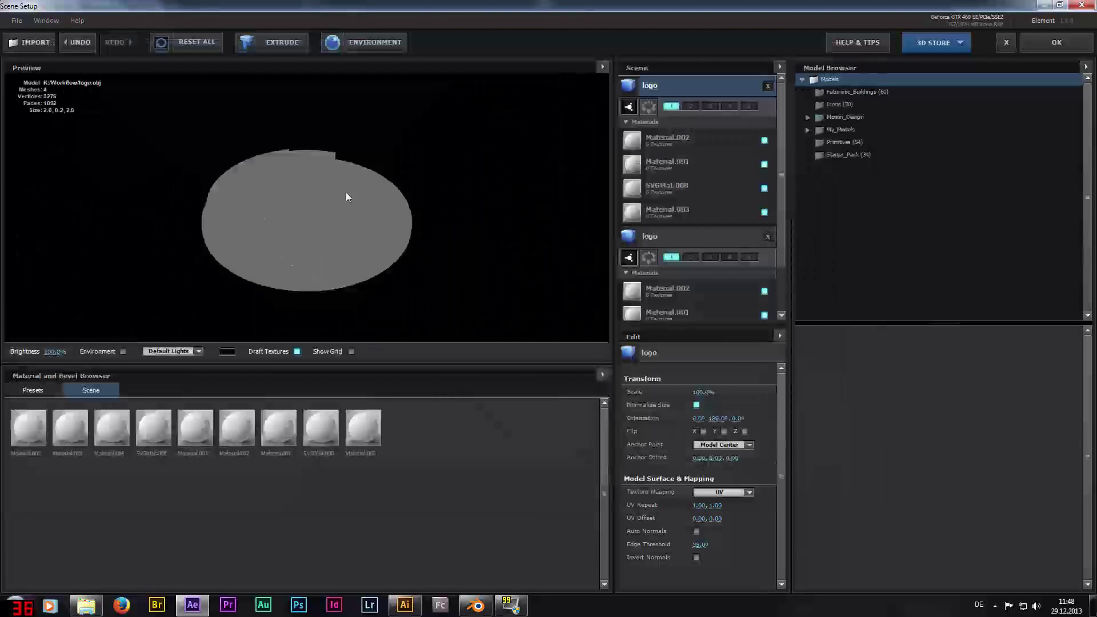
click(697, 532)
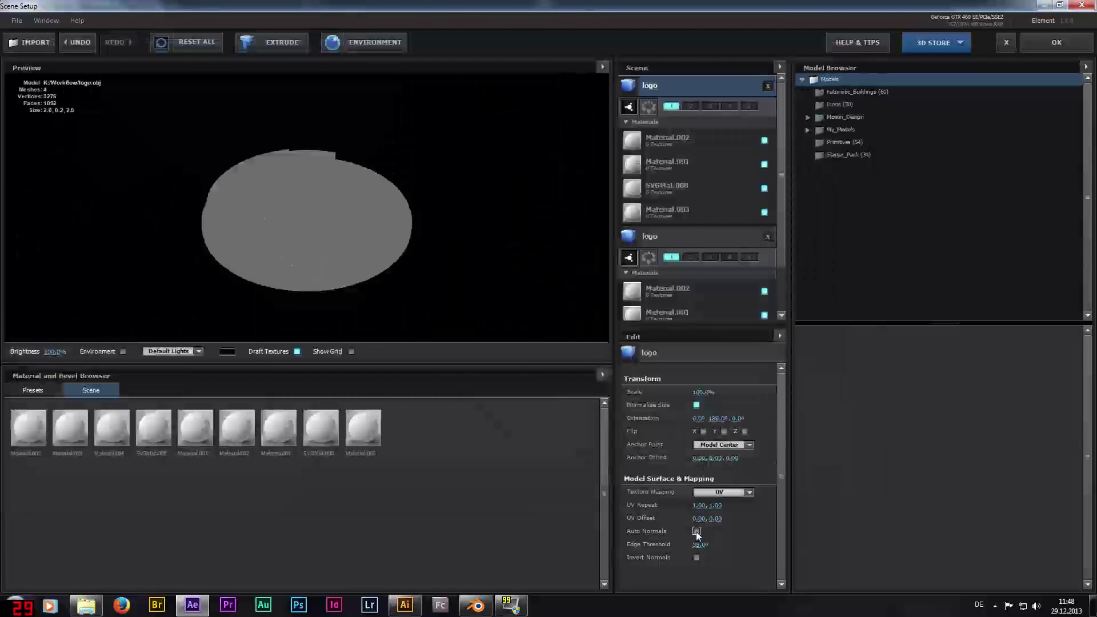
Step: Delete the duplicate logo entry and orbit the preview to check the remaining model
click(766, 236)
mouse_move(379, 239)
mouse_down()
mouse_move(349, 249)
mouse_move(387, 263)
mouse_up()
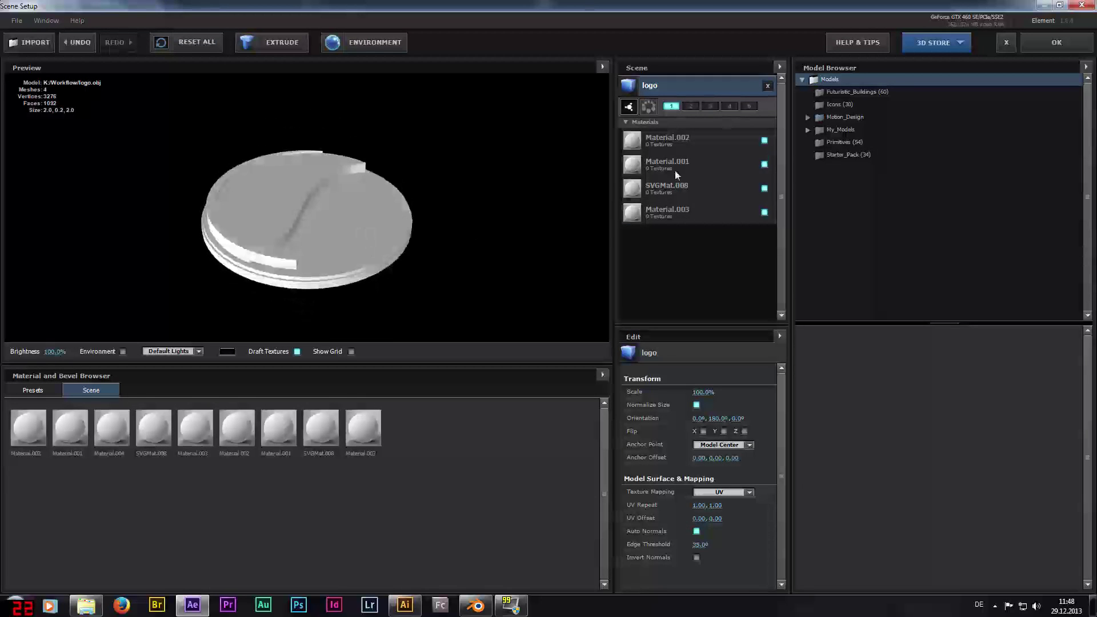
drag(321, 253, 362, 253)
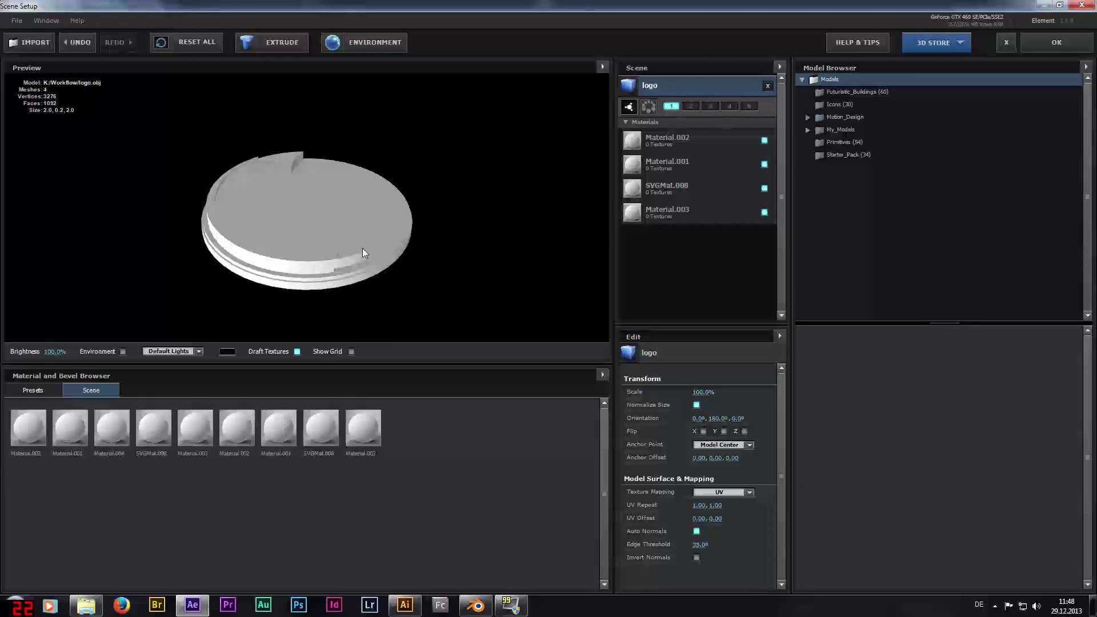
mouse_move(352, 259)
mouse_down()
mouse_move(345, 268)
mouse_move(338, 256)
mouse_up()
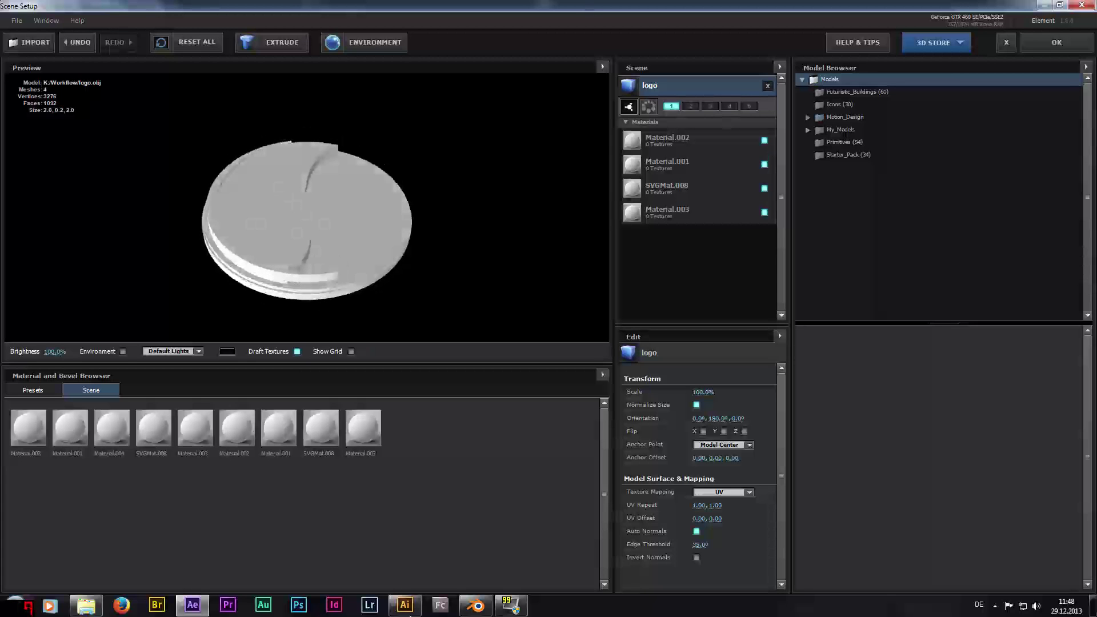
click(476, 606)
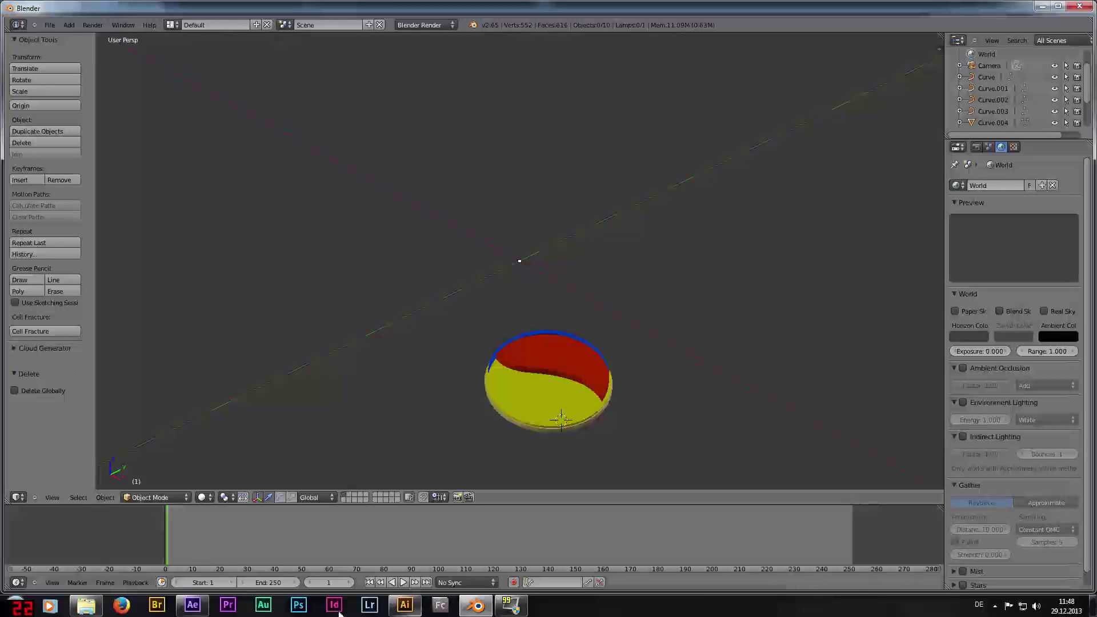
Step: Return to Element 3D's Scene Setup and orbit the logo to inspect its extruded edge
mouse_move(192, 605)
click(192, 543)
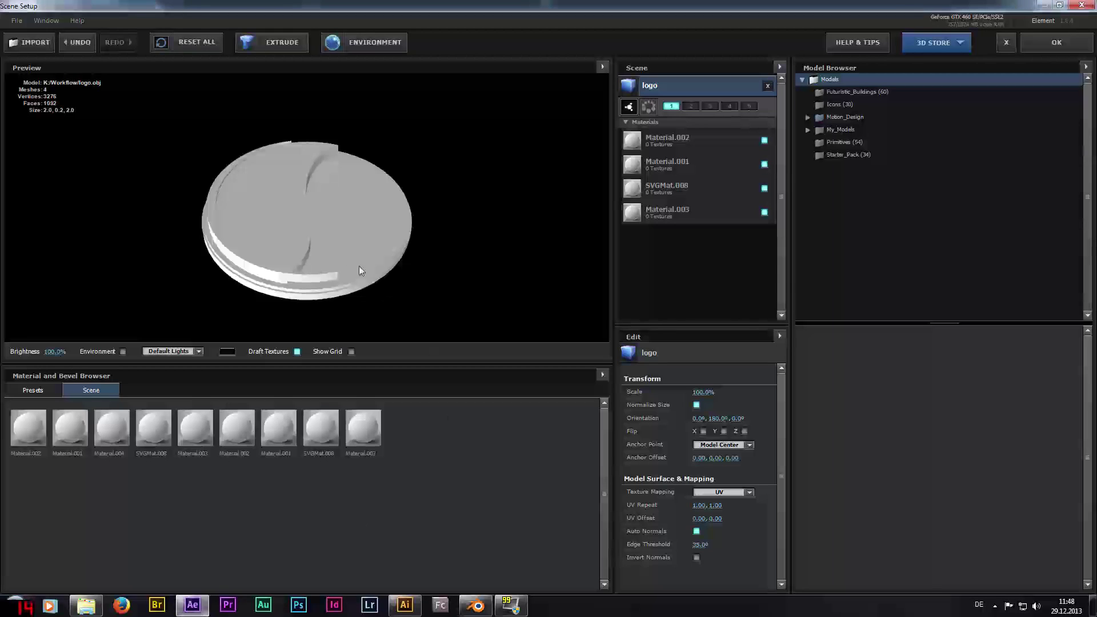
mouse_move(325, 279)
mouse_down()
mouse_move(330, 239)
mouse_move(365, 235)
mouse_move(317, 265)
mouse_move(260, 248)
mouse_move(382, 248)
mouse_move(369, 239)
mouse_move(309, 269)
mouse_move(296, 251)
mouse_move(370, 239)
mouse_up()
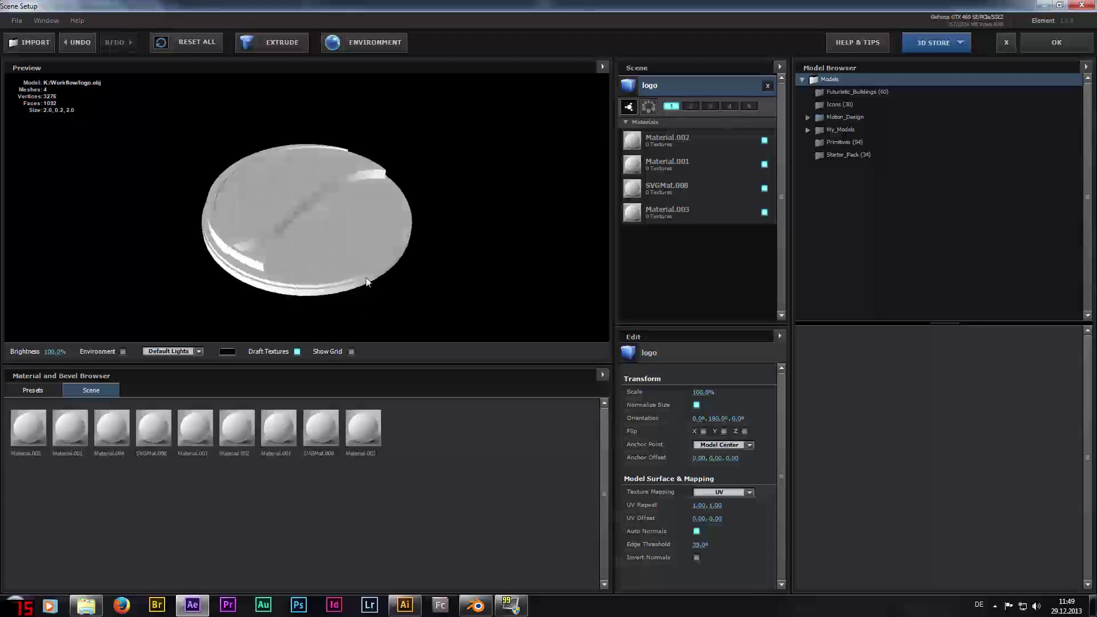
mouse_move(342, 289)
mouse_down()
mouse_move(340, 266)
mouse_move(344, 276)
mouse_up()
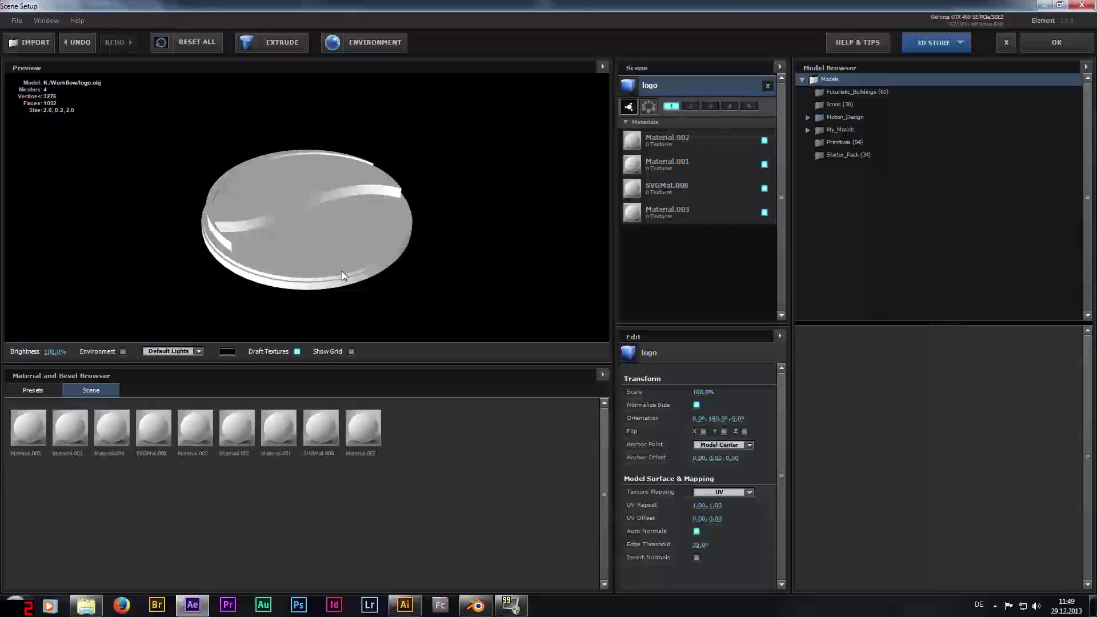
drag(336, 269, 327, 279)
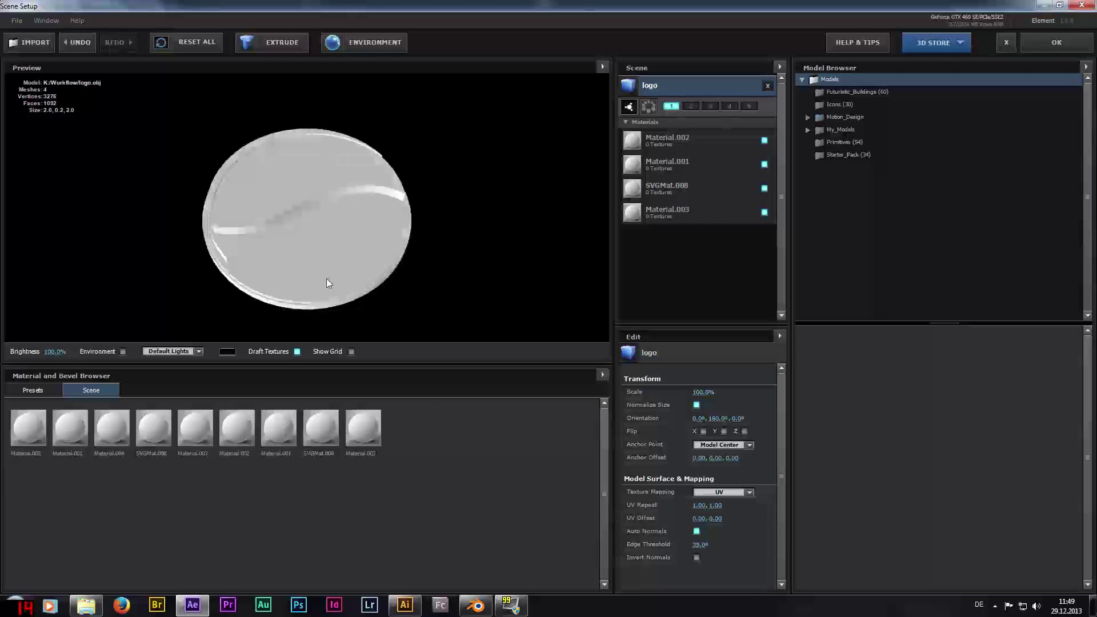
Step: Replace the logo with a fresh logo.obj import using Auto Normals, then show the preset materials
click(766, 86)
click(31, 50)
click(152, 118)
click(810, 486)
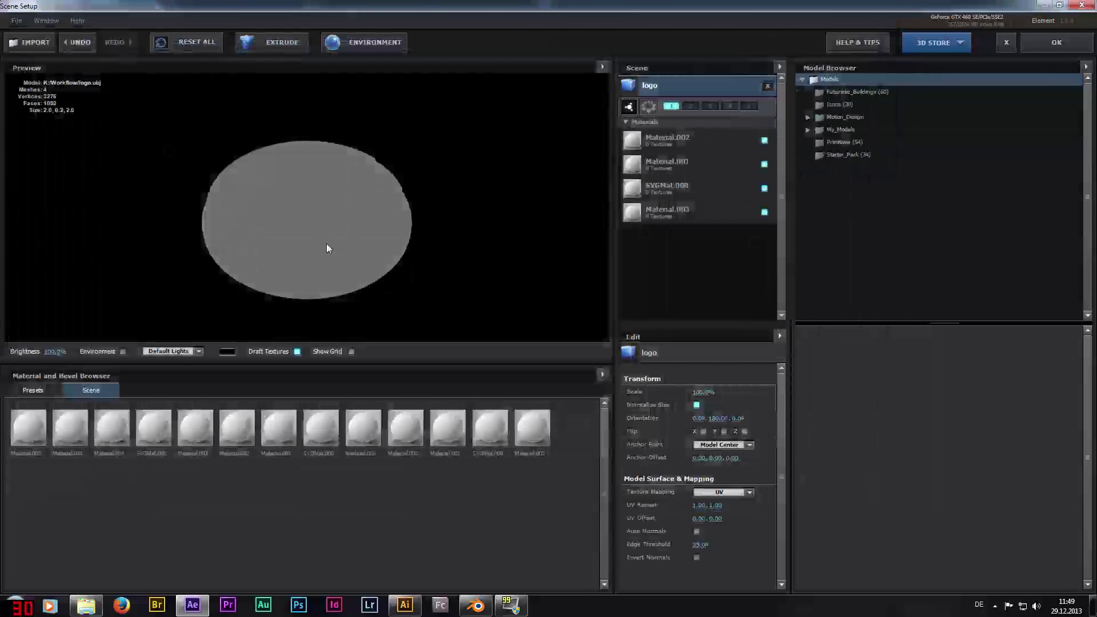
click(696, 533)
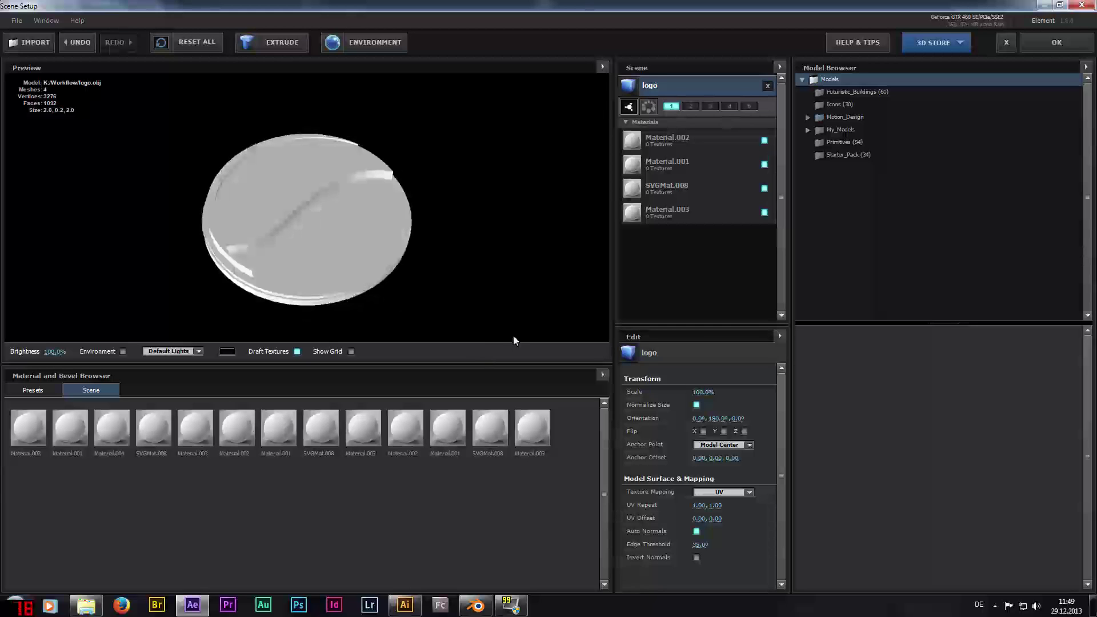
click(43, 391)
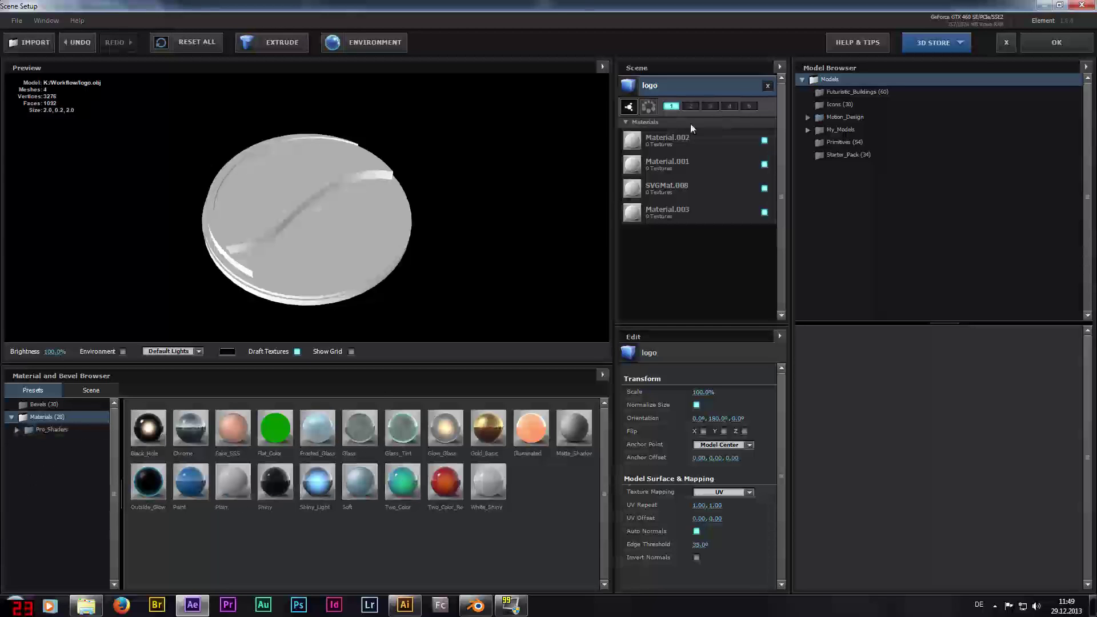
Step: Colour Material.002 bright red and Material.001 deep blue
click(697, 140)
click(706, 510)
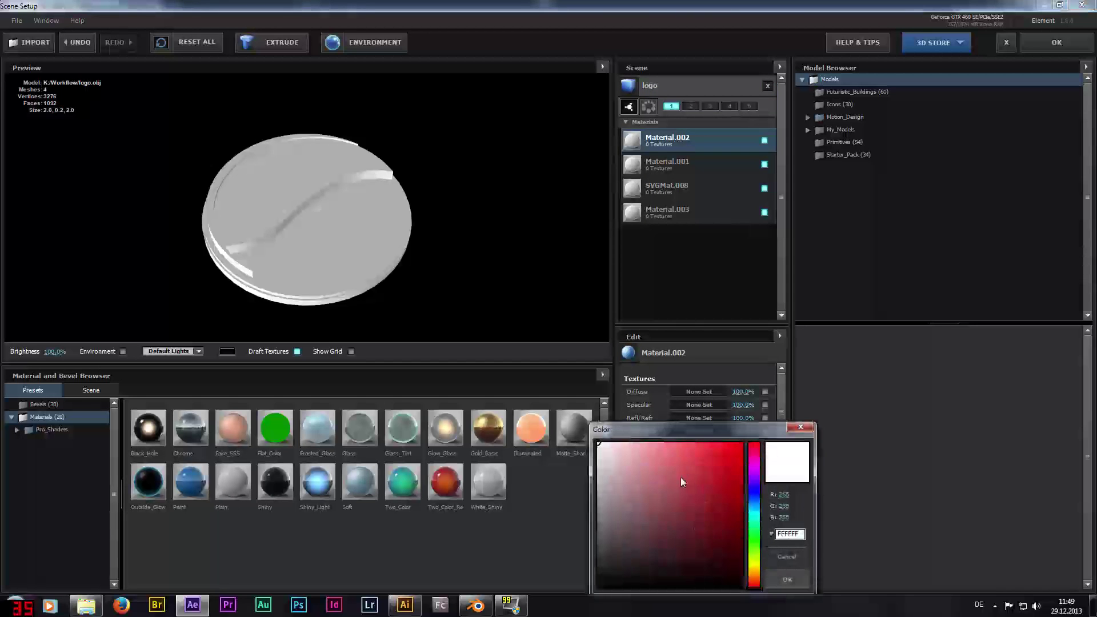
click(730, 450)
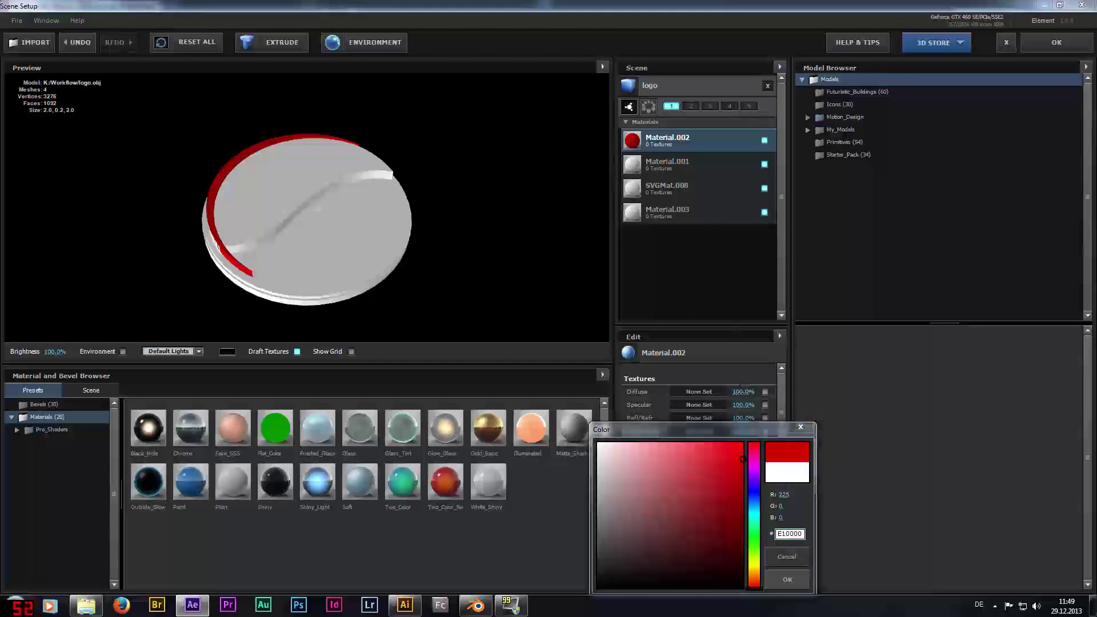
click(787, 579)
click(683, 167)
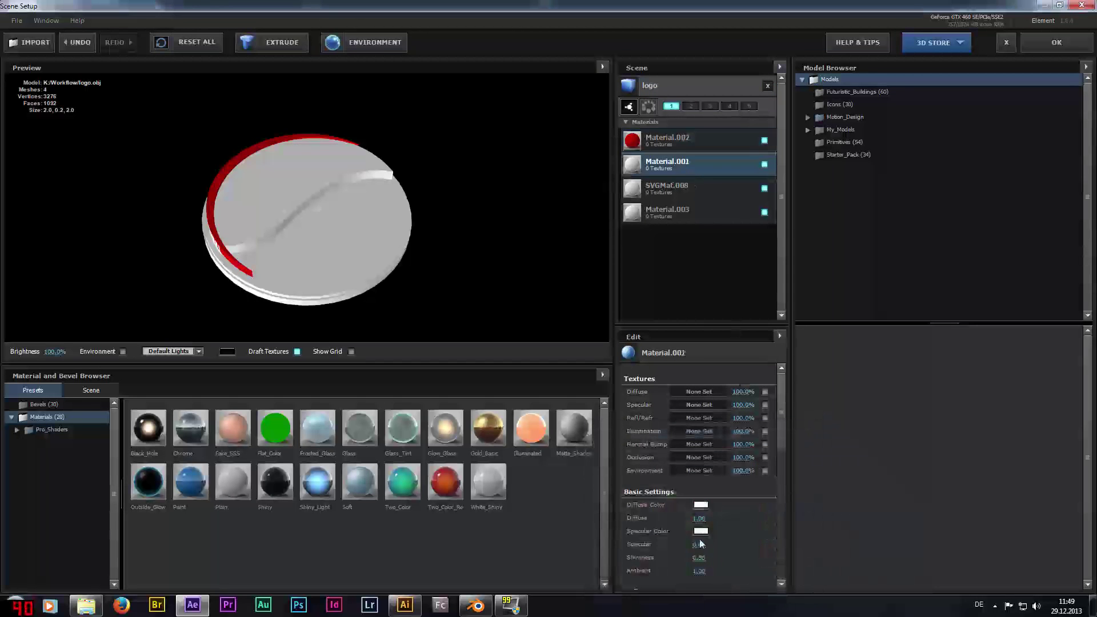
click(702, 507)
click(754, 487)
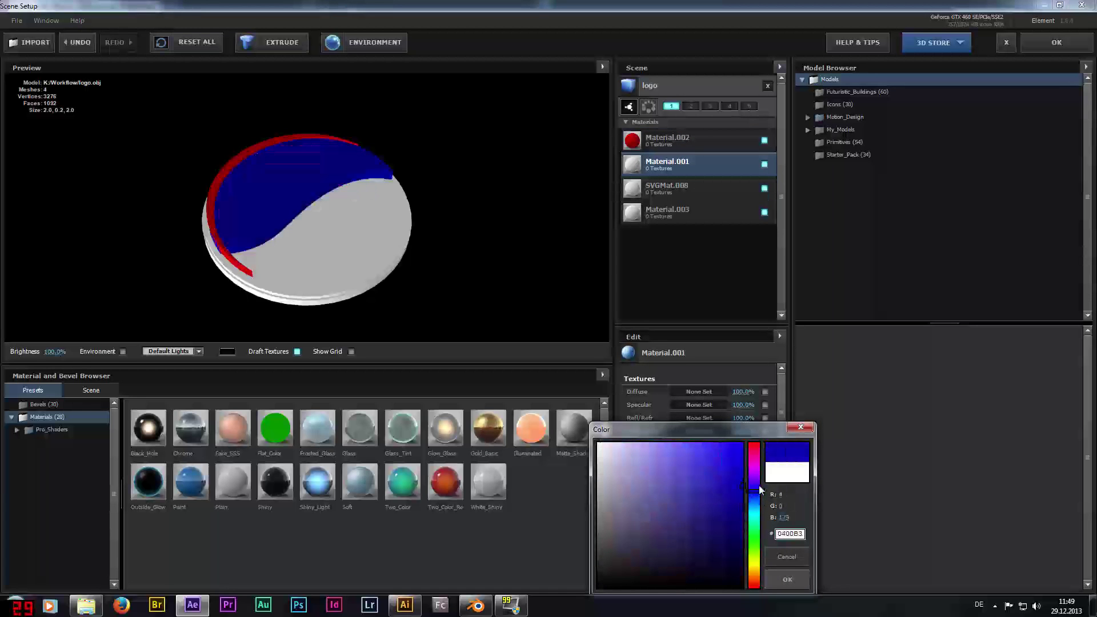
click(788, 579)
Step: Give SVGMat.008 a dark yellow diffuse colour
click(683, 188)
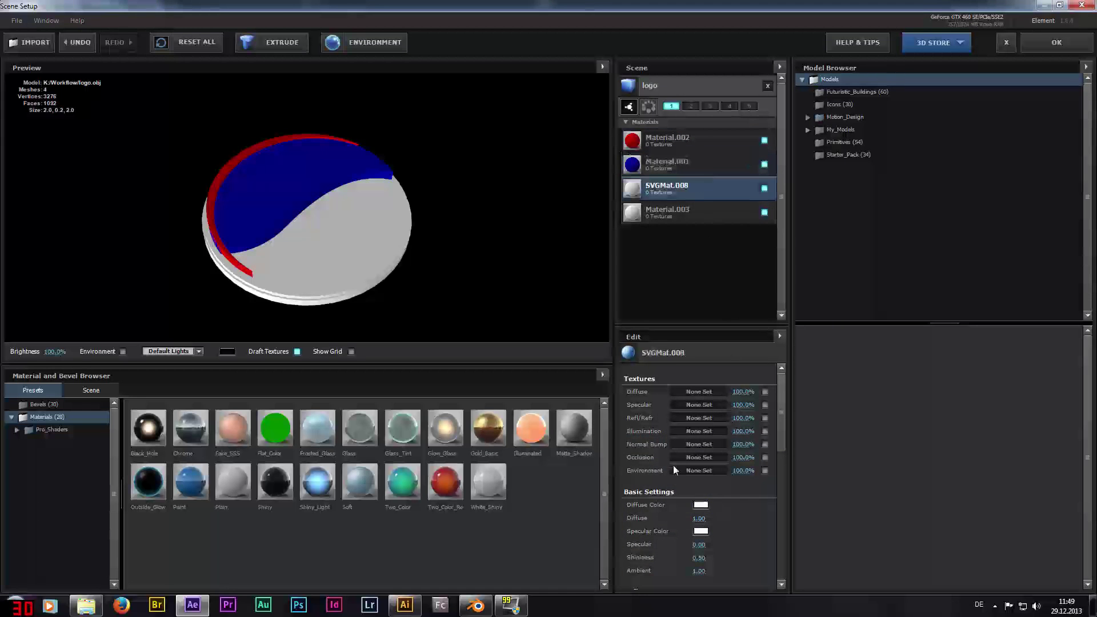
click(700, 507)
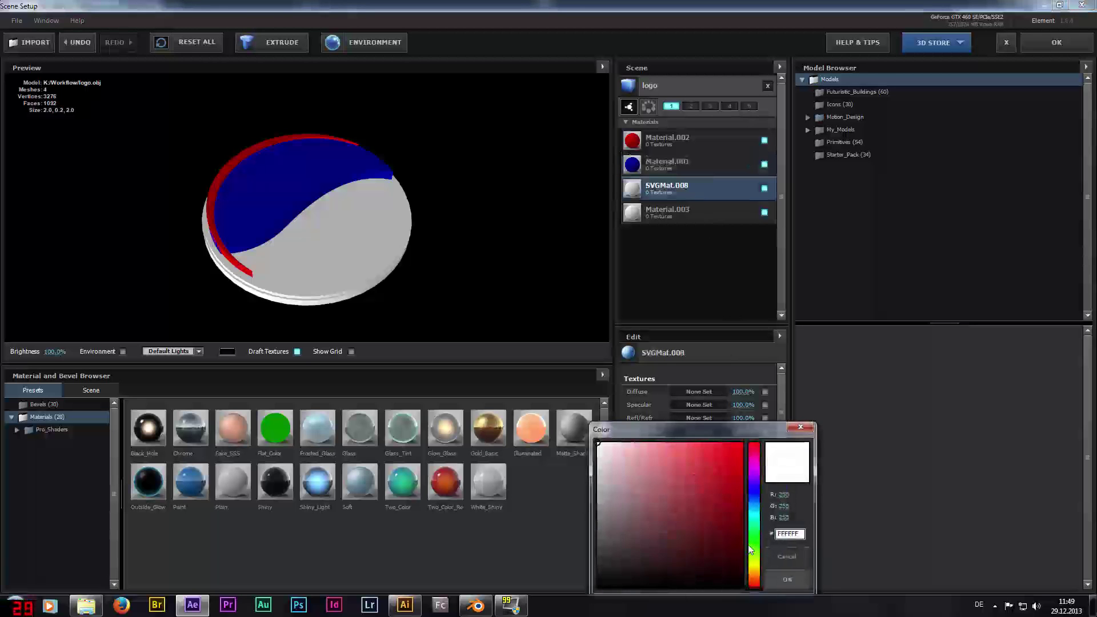
click(755, 571)
click(738, 483)
click(788, 579)
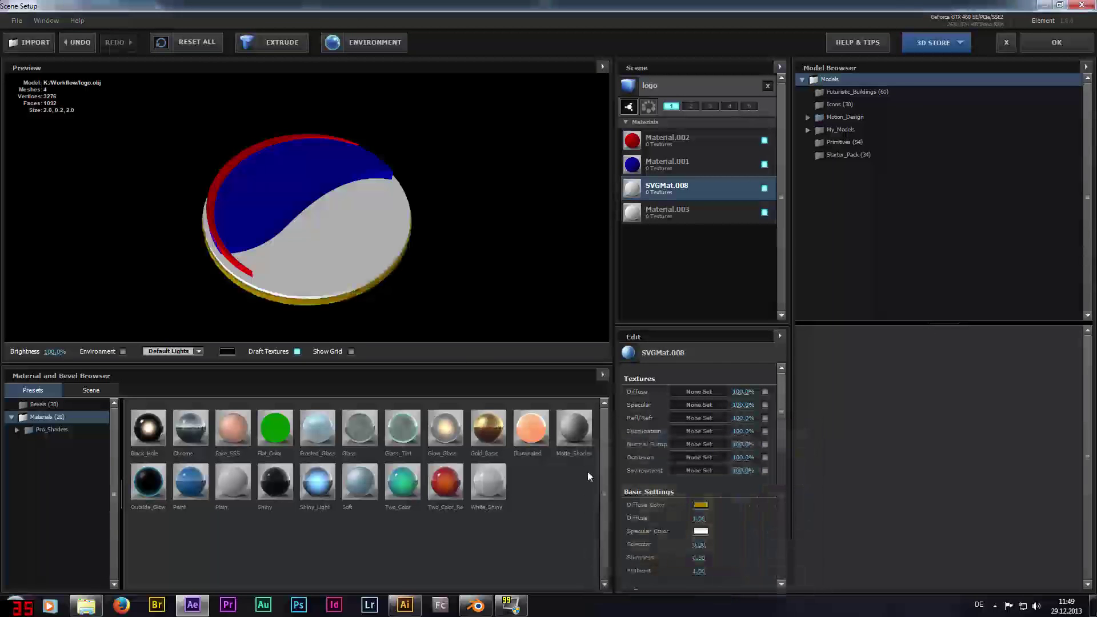
Step: Set Material.003's diffuse colour to dark red A70000 and turn the logo face-on
click(671, 213)
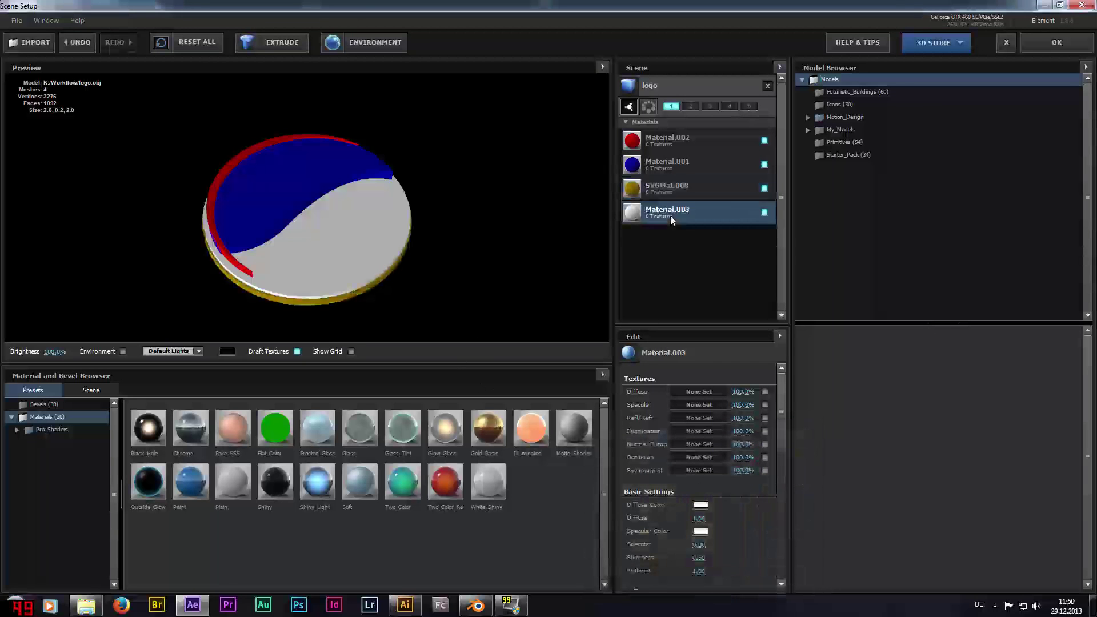
click(700, 505)
click(635, 507)
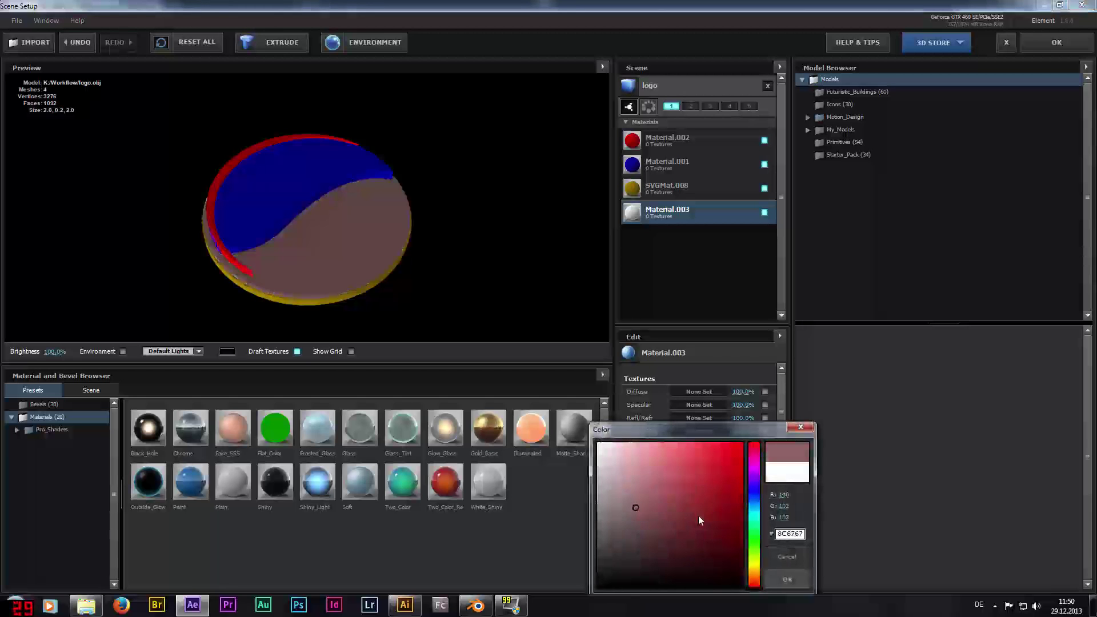
click(755, 552)
mouse_move(755, 552)
mouse_down()
mouse_move(754, 542)
mouse_move(761, 603)
mouse_up()
click(742, 492)
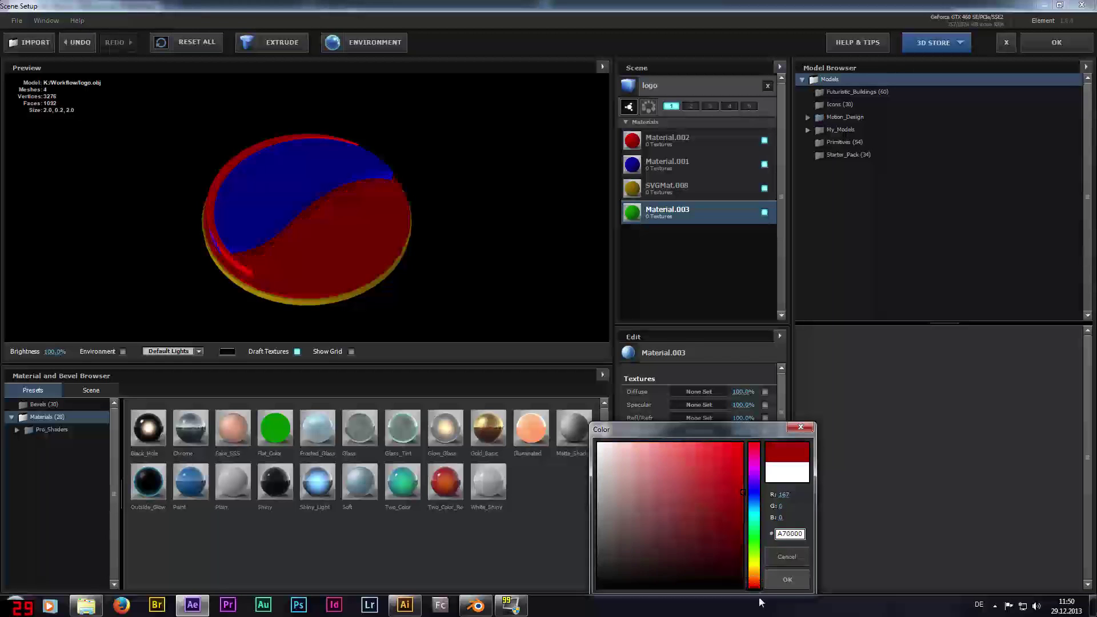
click(787, 580)
mouse_move(272, 258)
mouse_down()
mouse_move(292, 267)
mouse_move(338, 174)
mouse_move(431, 237)
mouse_move(443, 190)
mouse_move(359, 222)
mouse_move(336, 213)
mouse_move(409, 206)
mouse_move(319, 252)
mouse_move(363, 237)
mouse_up()
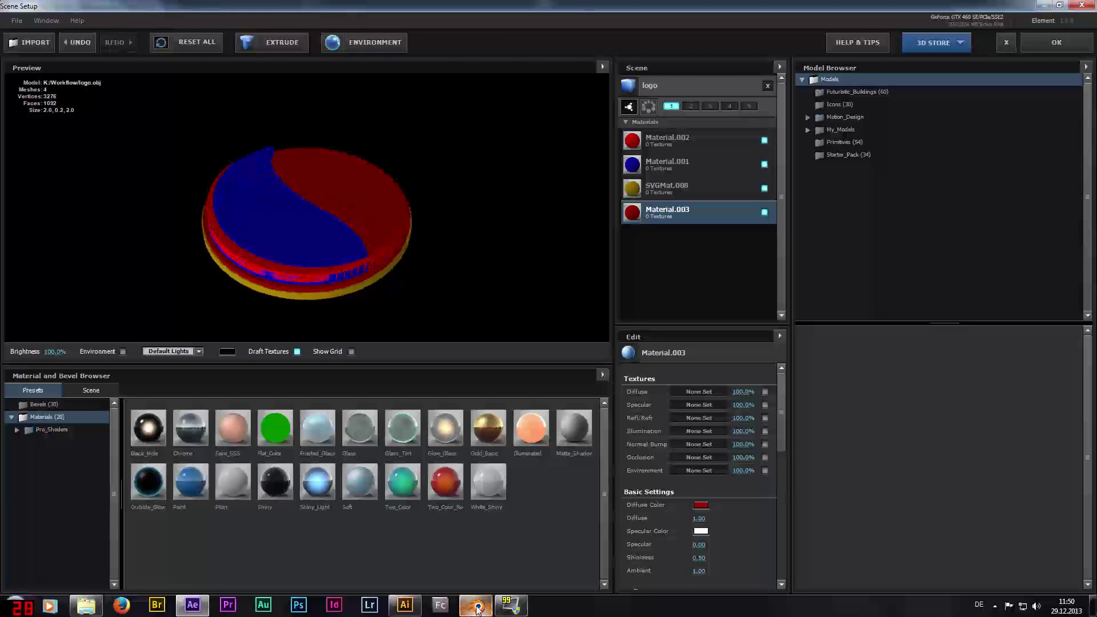
click(475, 605)
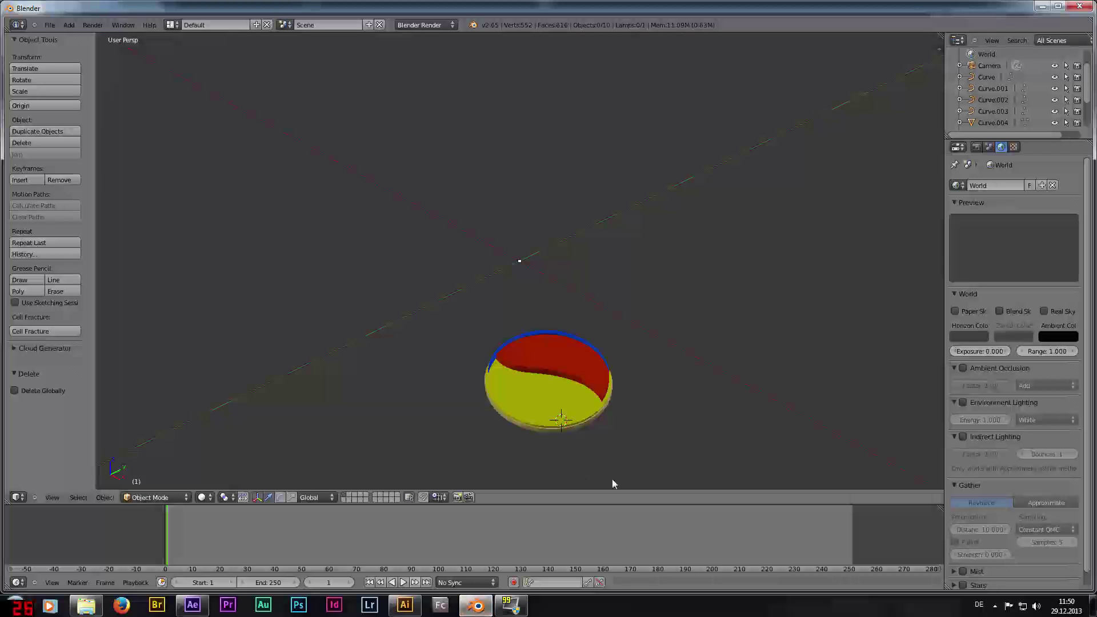
Step: Slightly rescale the blue-edged Curve.008 piece and nudge it along X
right_click(491, 363)
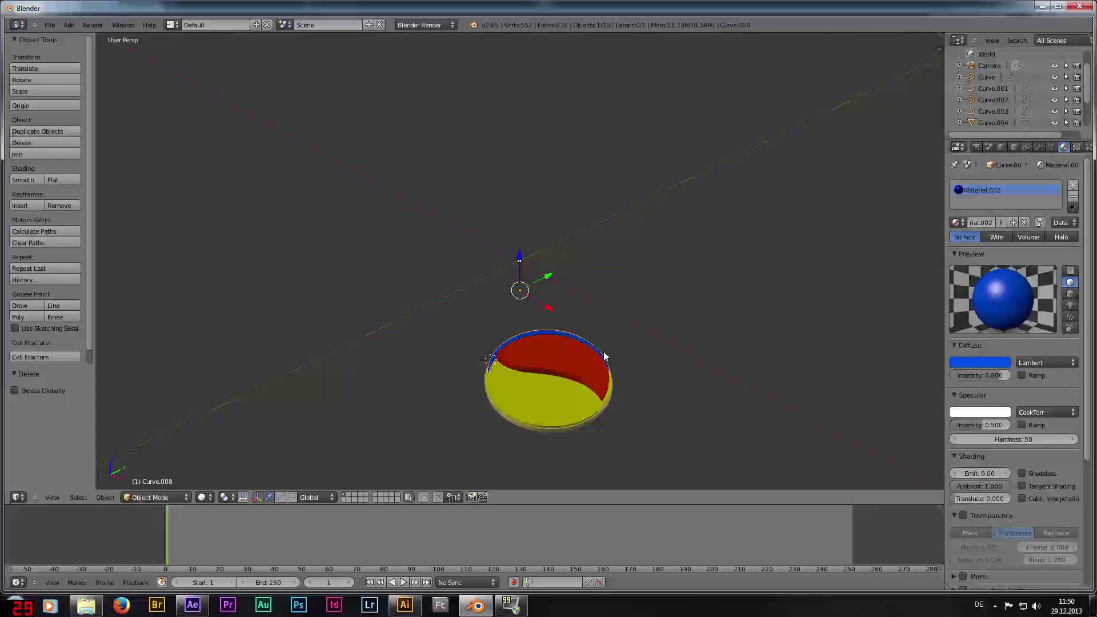
key(s)
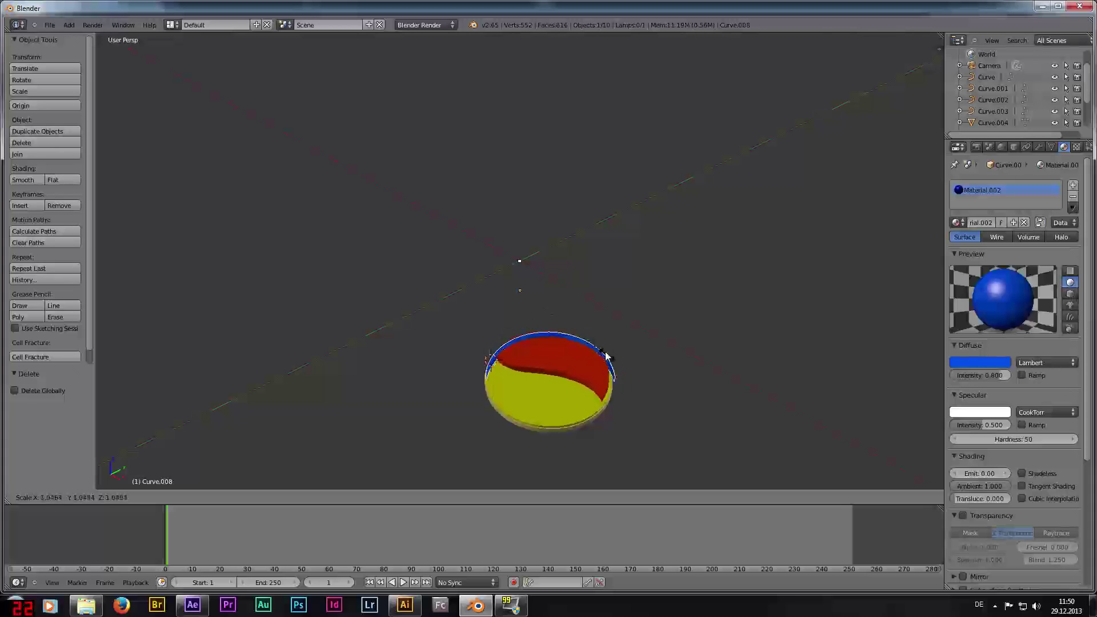
click(604, 359)
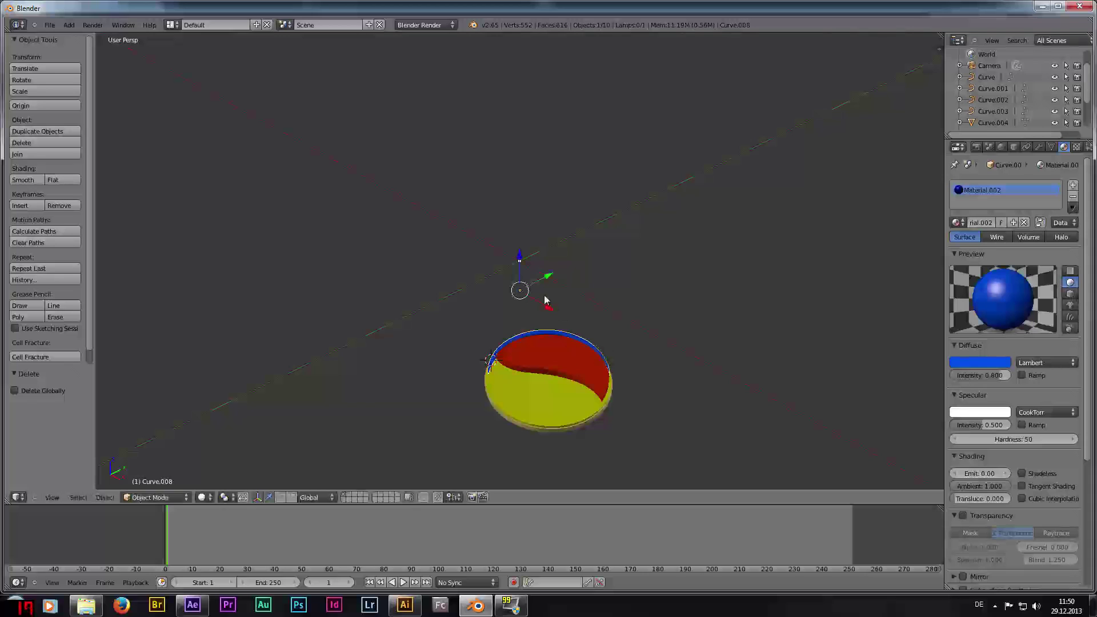
drag(546, 280, 552, 310)
click(527, 314)
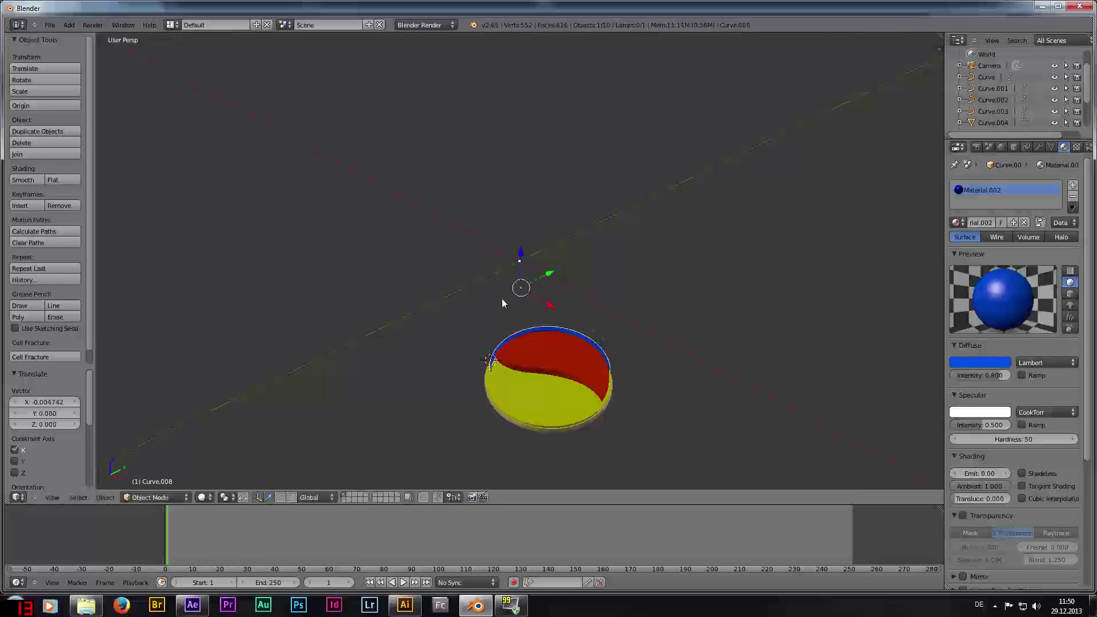
Step: Orbit and zoom the Blender view to inspect the disc from another angle
mouse_move(503, 302)
middle_down()
mouse_move(719, 305)
mouse_move(636, 246)
middle_up()
scroll(636, 247, up, 1)
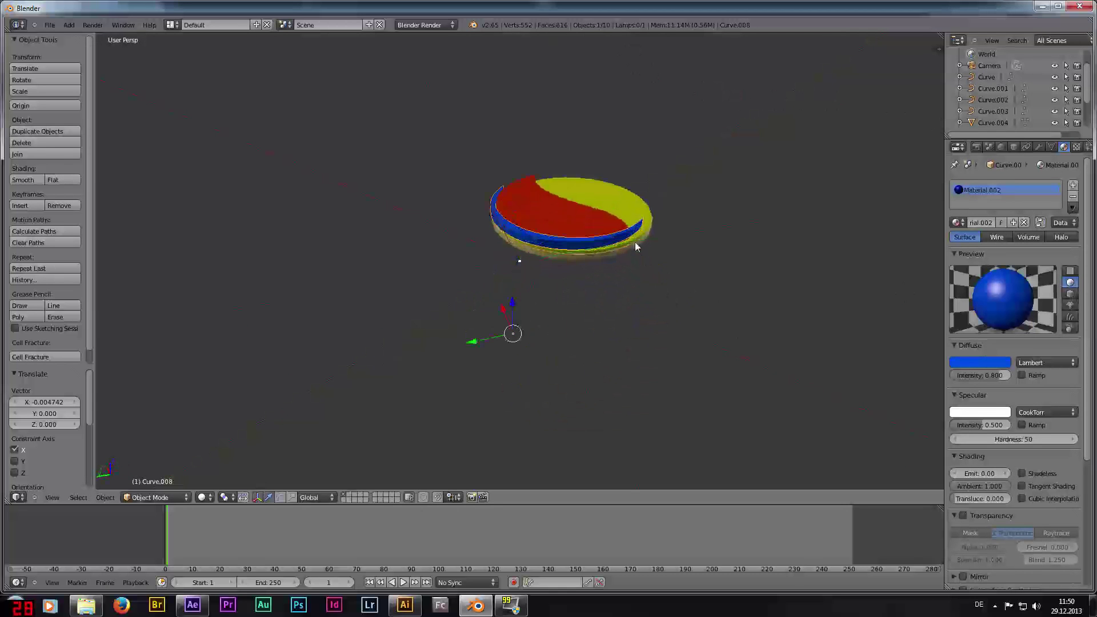
scroll(635, 242, up, 1)
scroll(635, 242, up, 2)
scroll(659, 306, up, 2)
scroll(683, 330, up, 2)
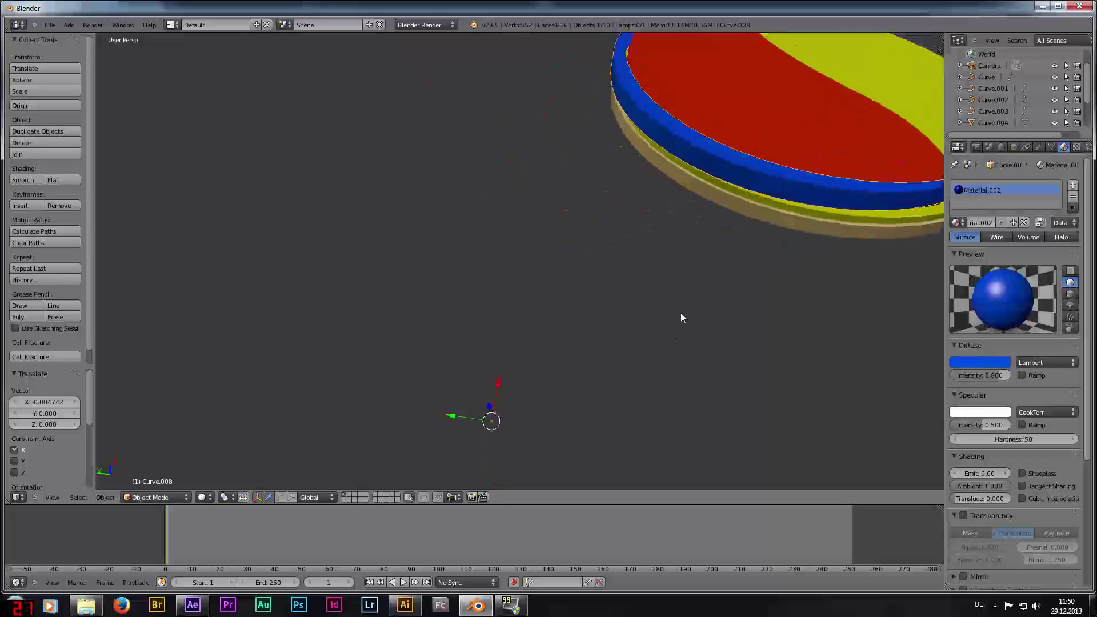
scroll(681, 316, down, 2)
click(206, 611)
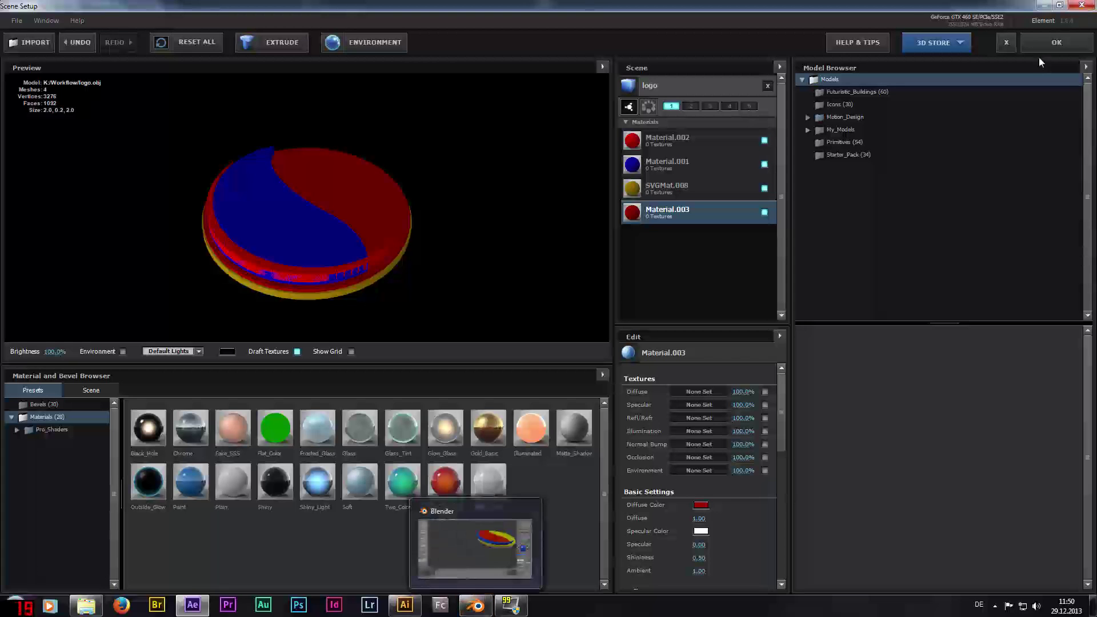
Step: Re-export the adjusted logo as Wavefront OBJ over logo.obj in K:\Workflow
click(440, 602)
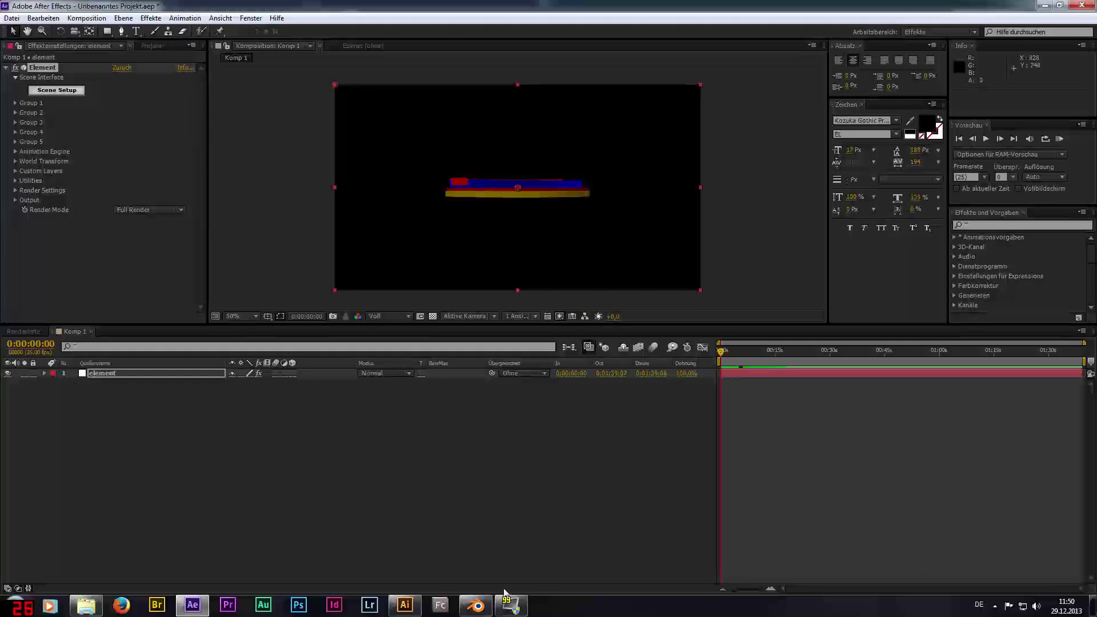
click(479, 604)
click(46, 26)
mouse_move(62, 211)
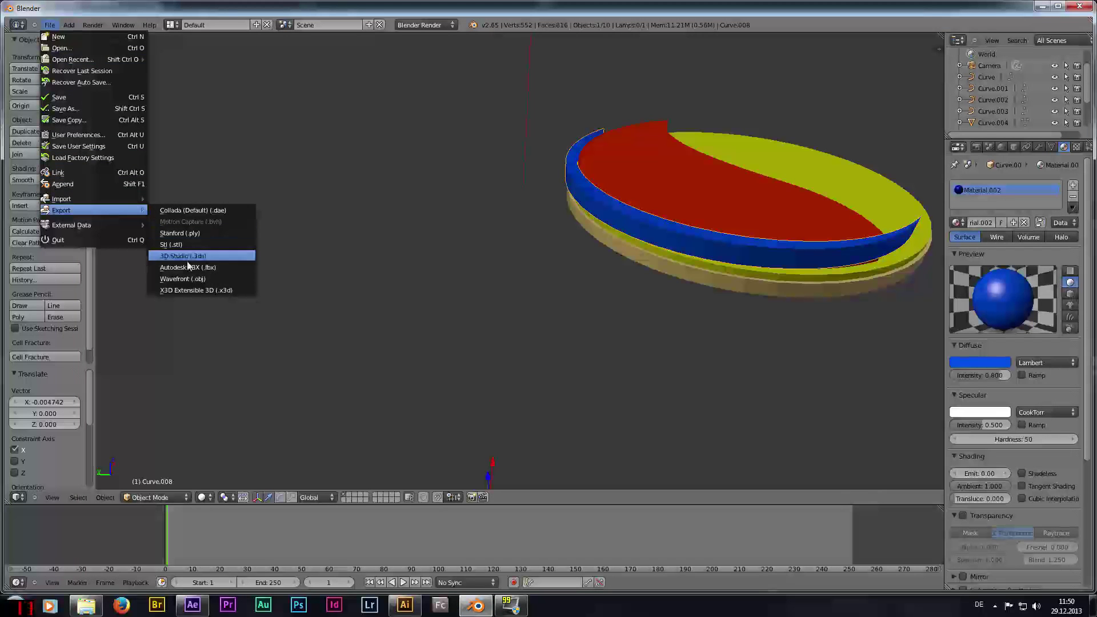
click(212, 279)
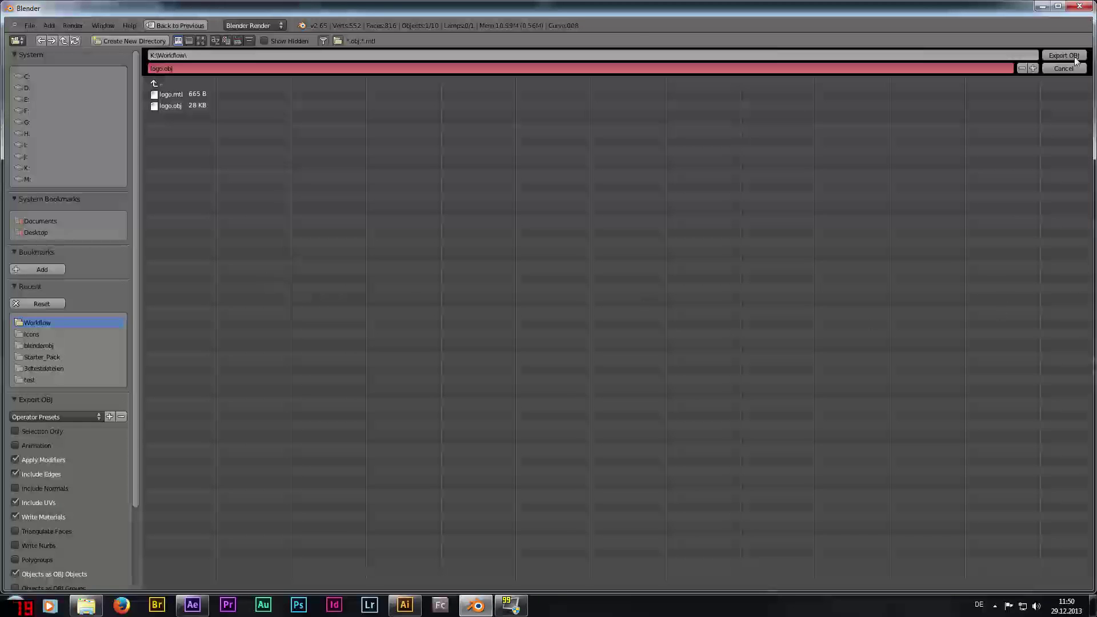
click(1076, 59)
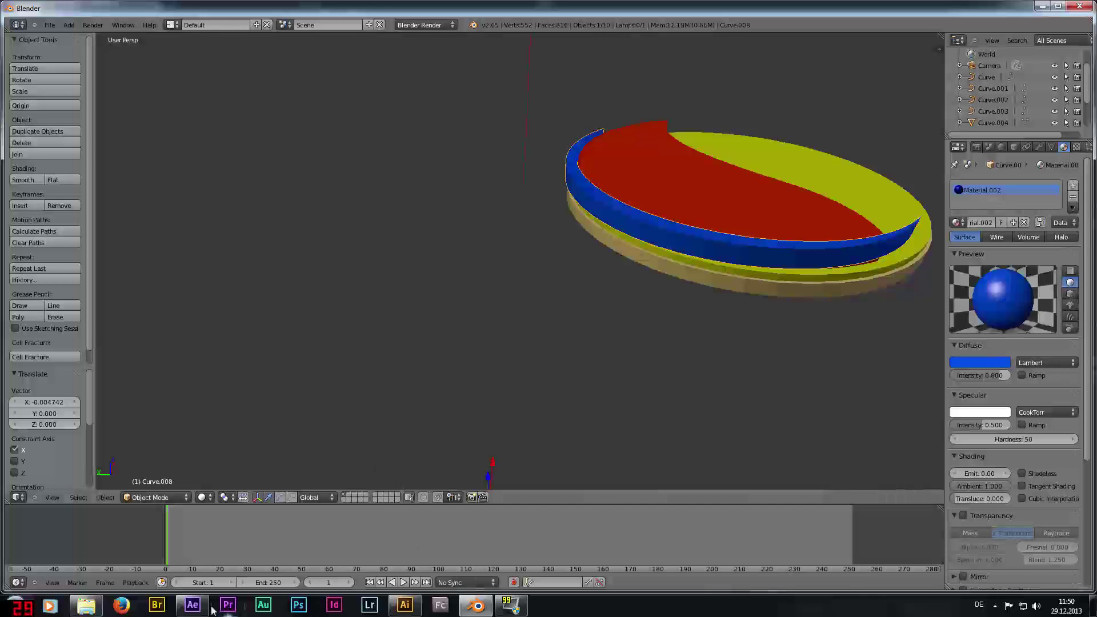
click(200, 607)
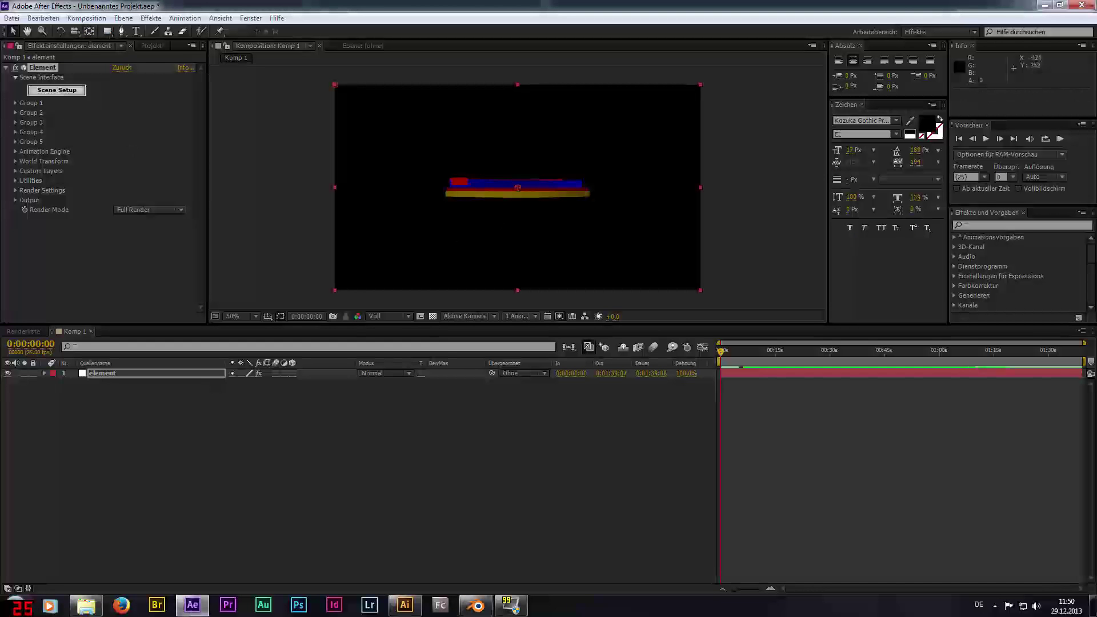
Step: In Scene Setup, swap the old logo for the new logo.obj with Auto Normals enabled
click(57, 90)
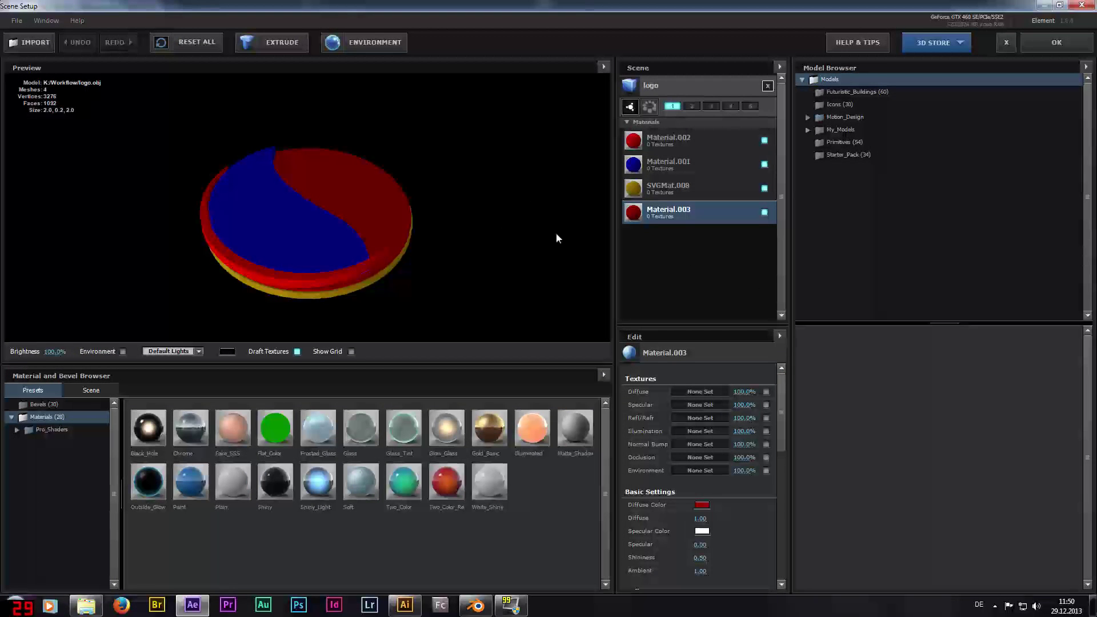
click(766, 86)
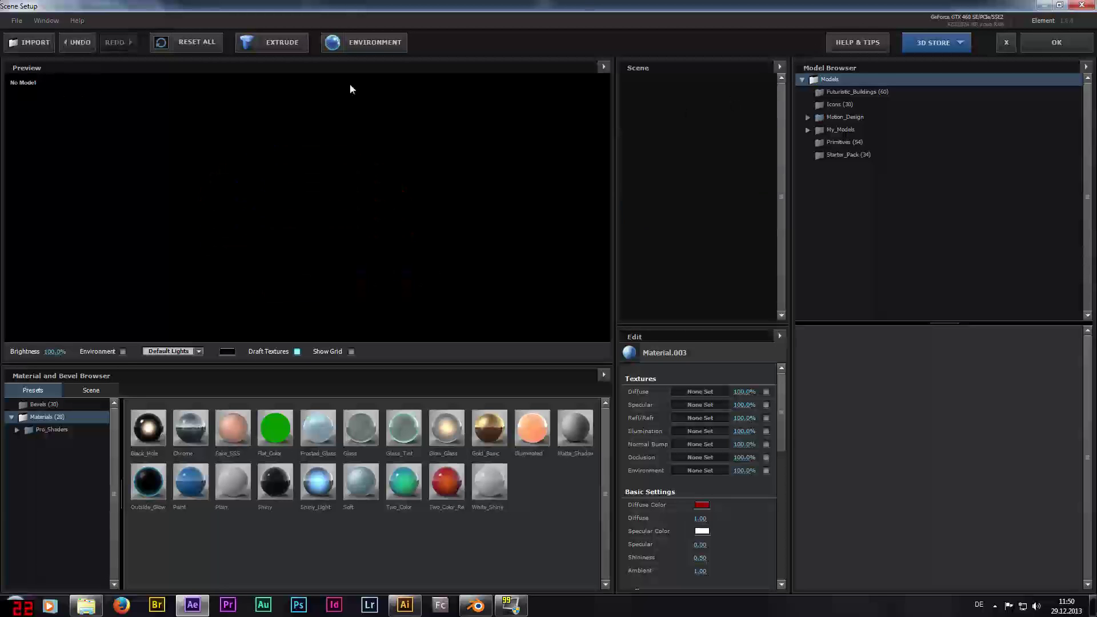
click(42, 49)
click(148, 114)
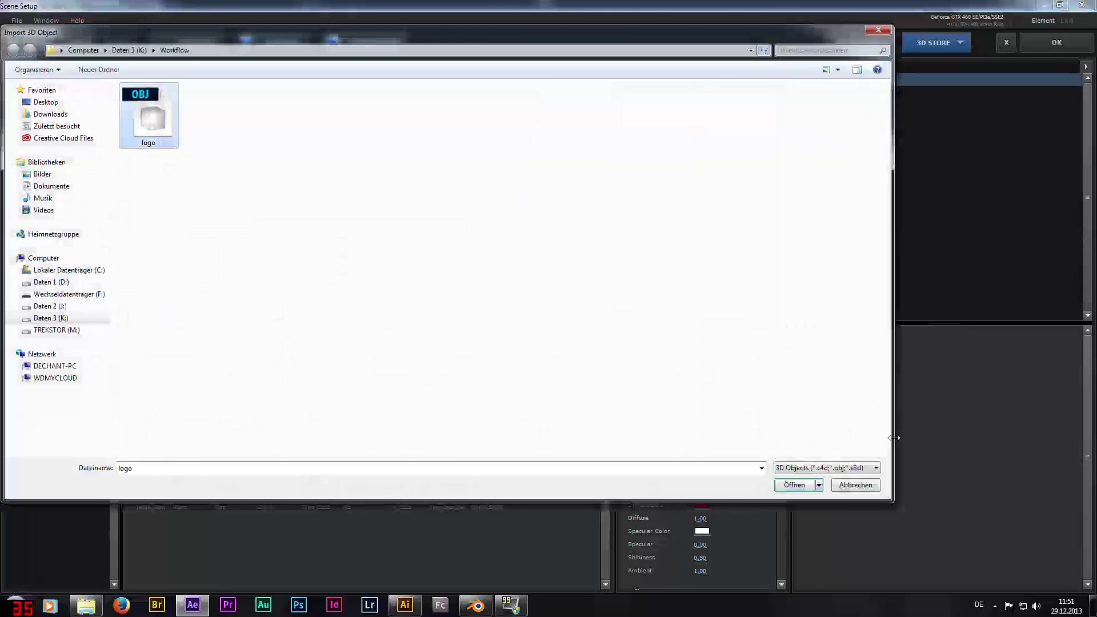
click(794, 485)
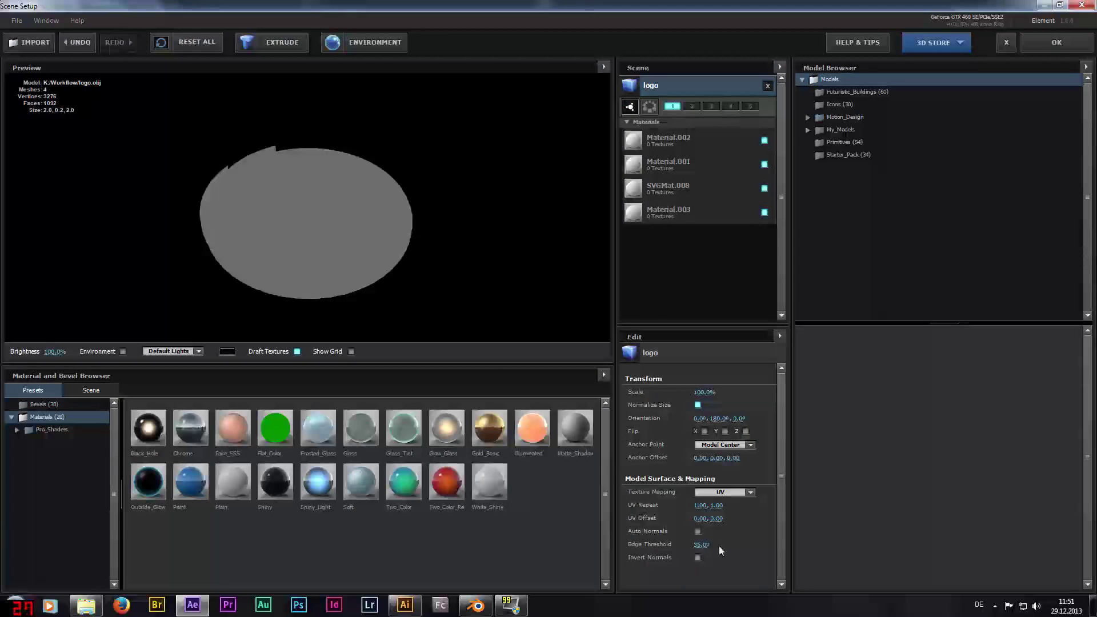
click(698, 532)
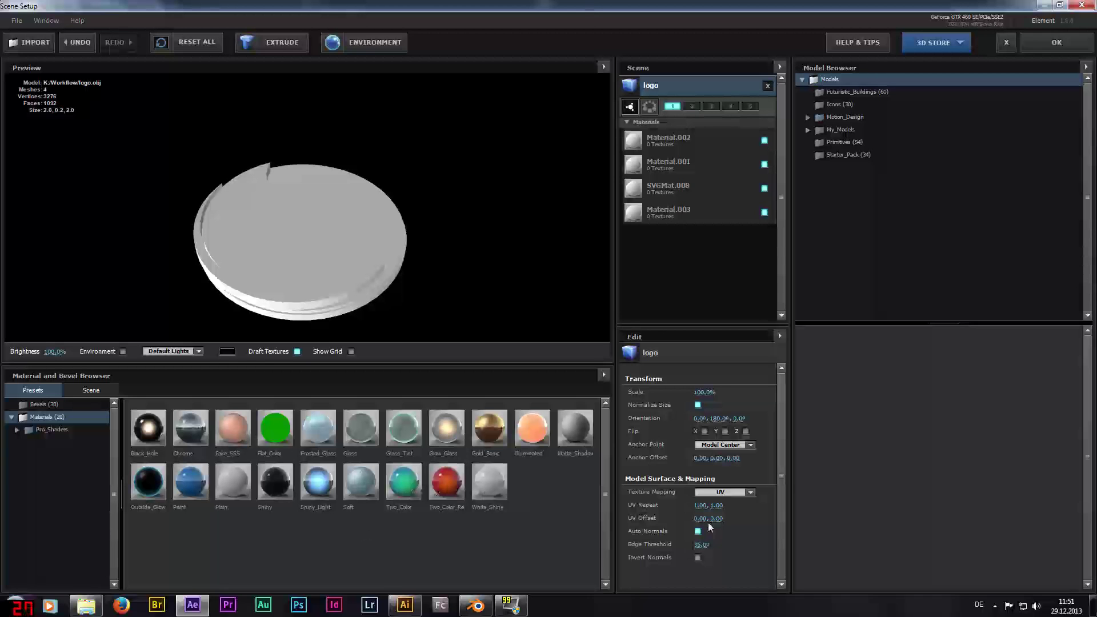
click(686, 140)
Step: Colour Material.003 pure red and SVGMat.008 deep blue
click(685, 212)
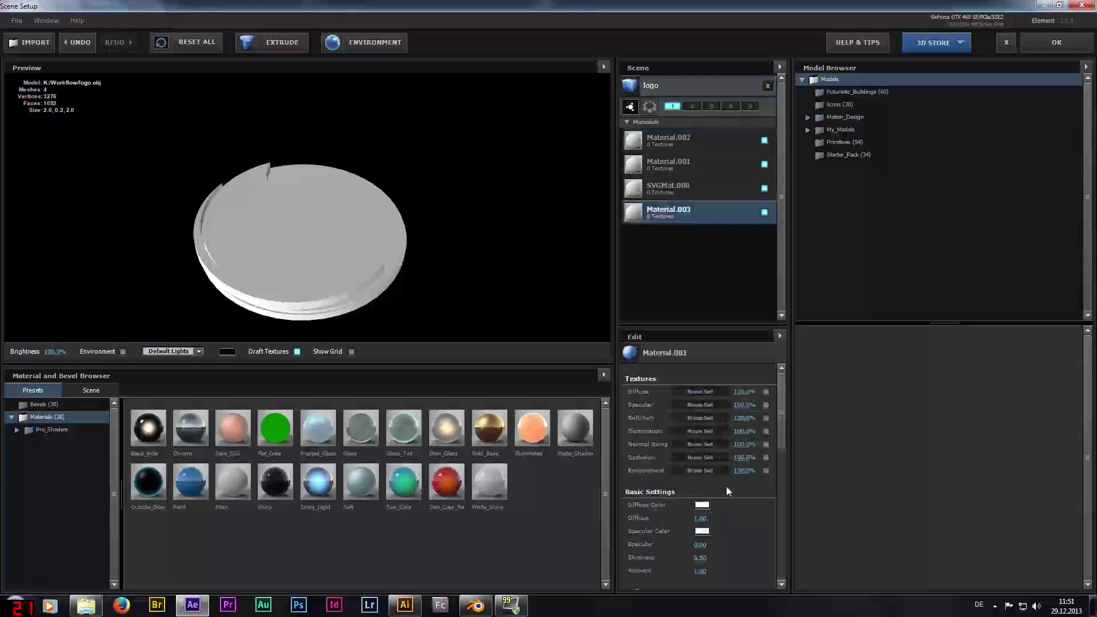
click(701, 507)
drag(672, 470, 777, 437)
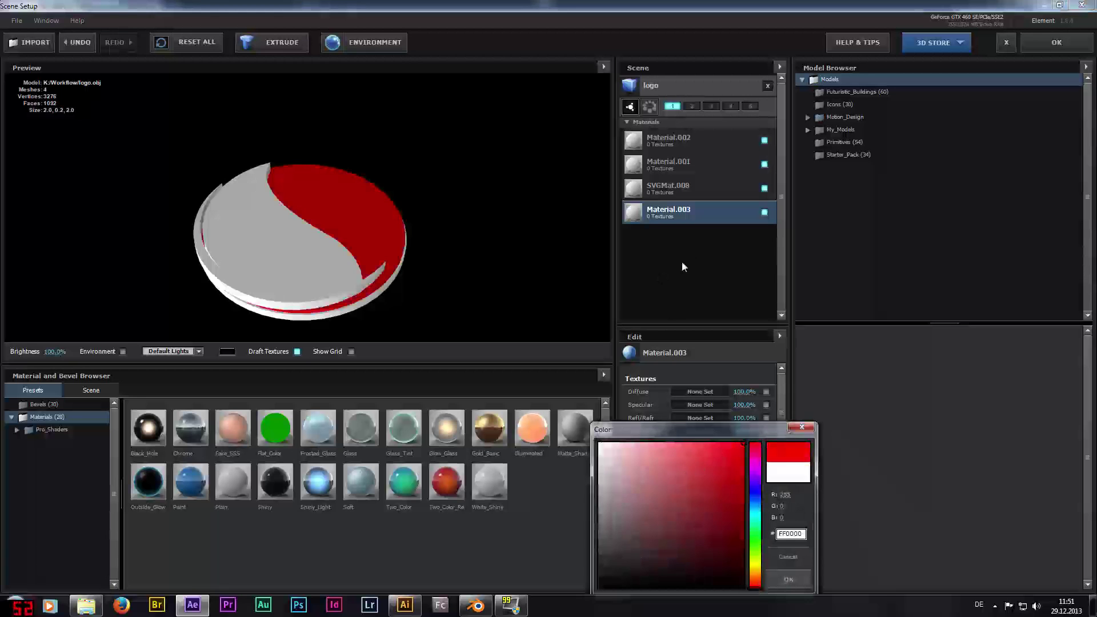
click(788, 579)
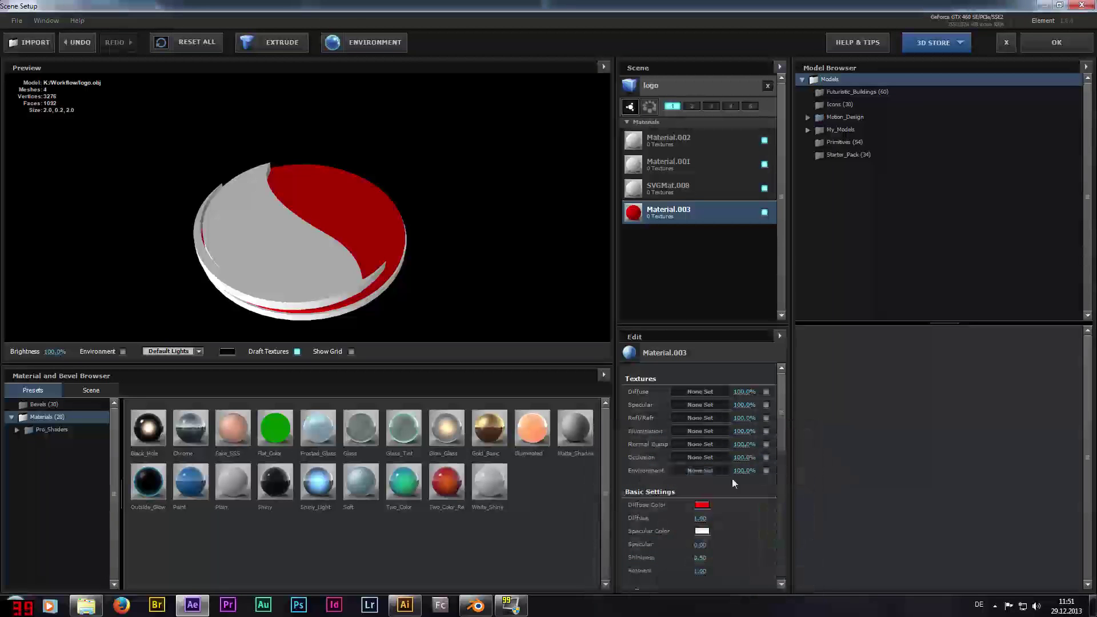
click(674, 189)
click(701, 505)
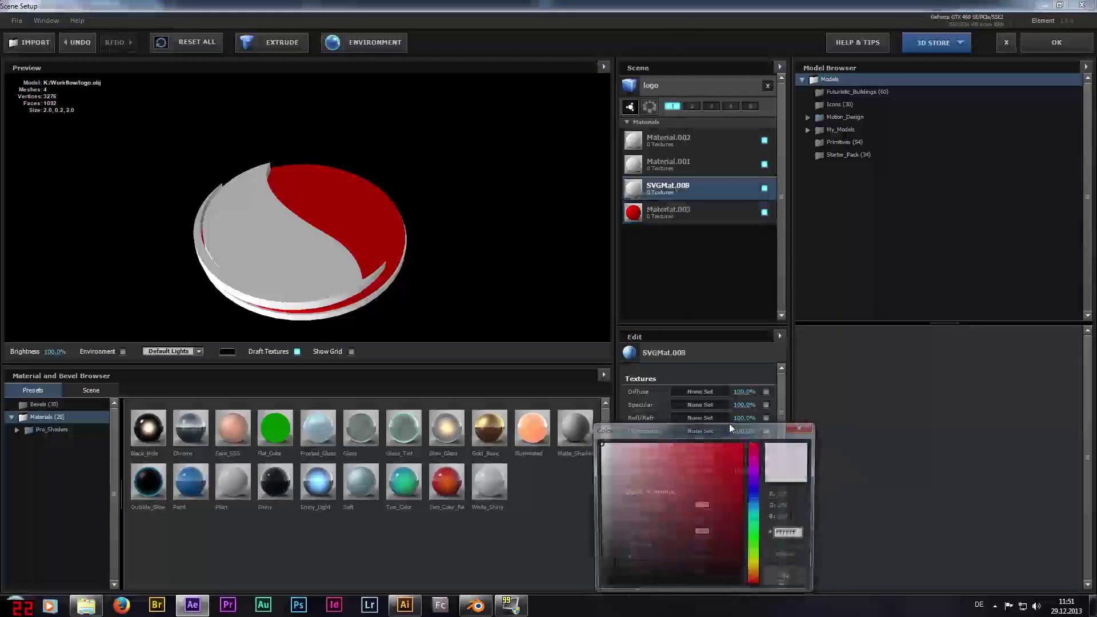
click(753, 489)
click(741, 463)
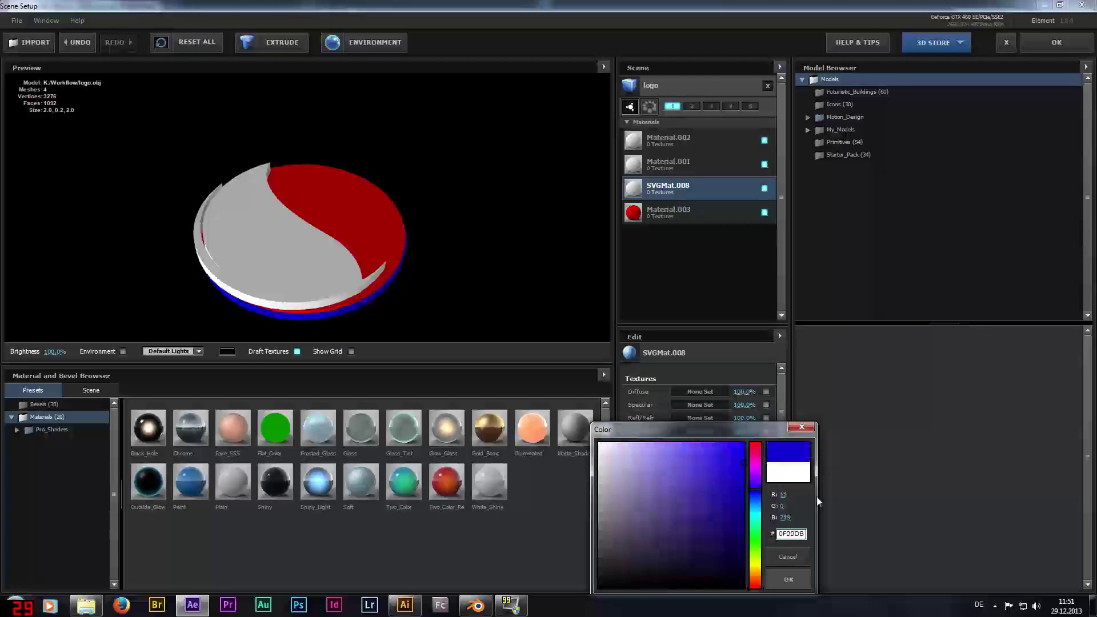
click(794, 575)
Step: Give Material.001 an olive-yellow diffuse colour
click(663, 165)
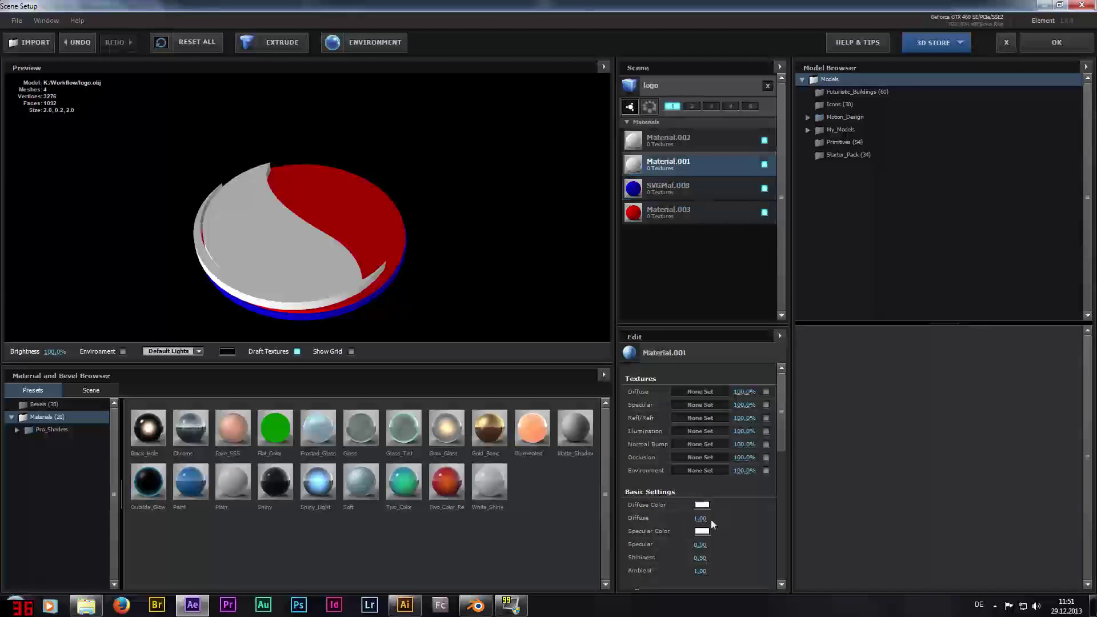
click(702, 504)
drag(747, 535, 754, 568)
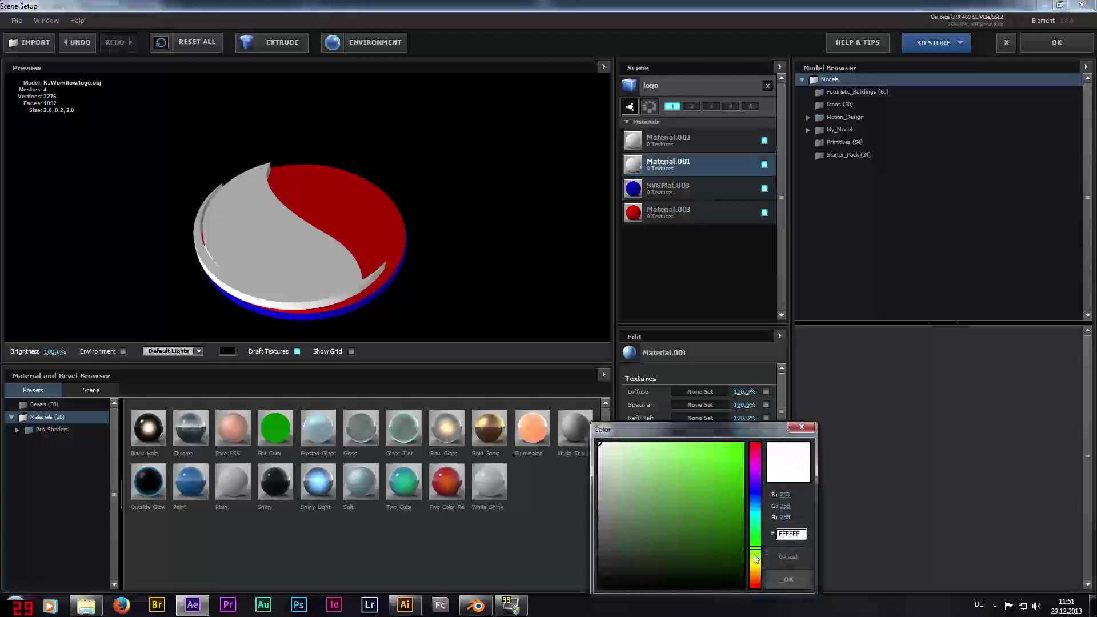
click(743, 489)
click(789, 580)
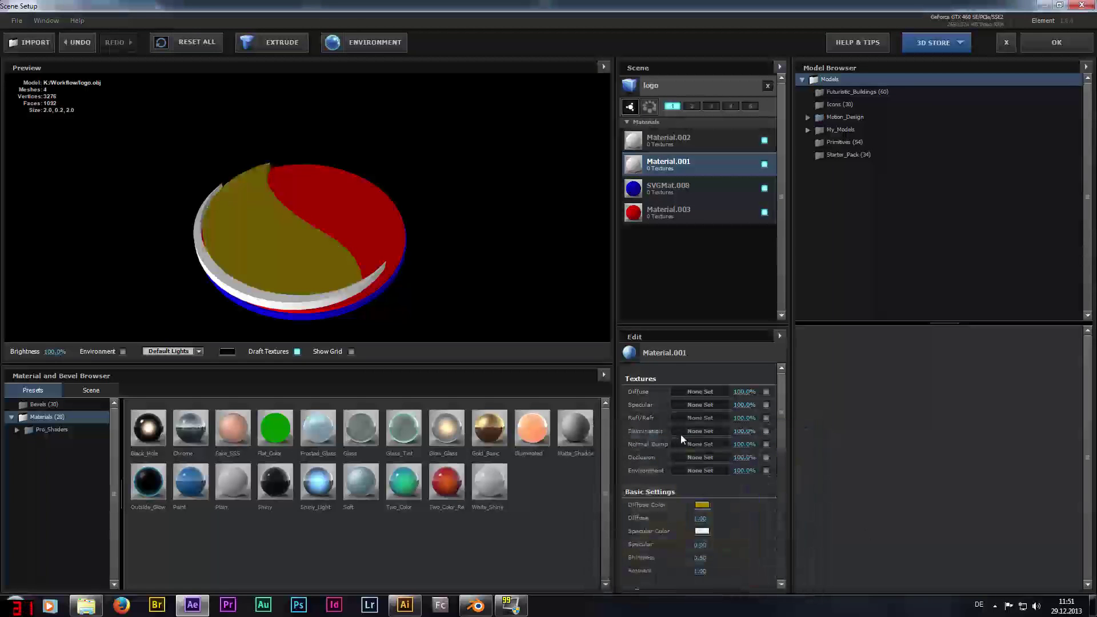
Step: Set Material.002 to strong blue 0029CF and apply the Scene Setup
click(657, 139)
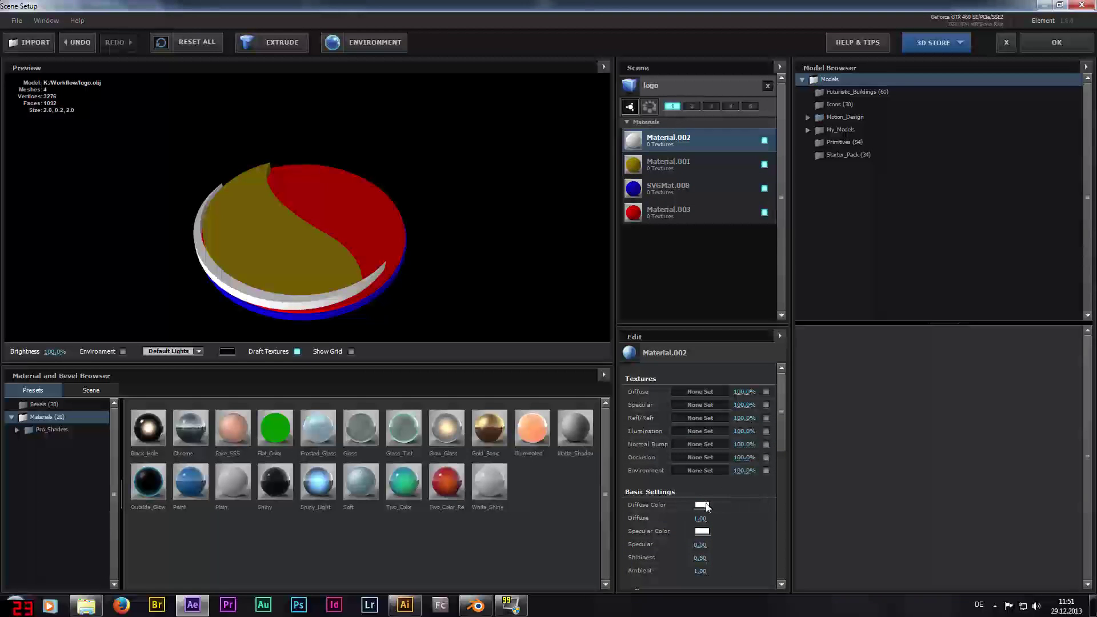
click(704, 505)
click(752, 496)
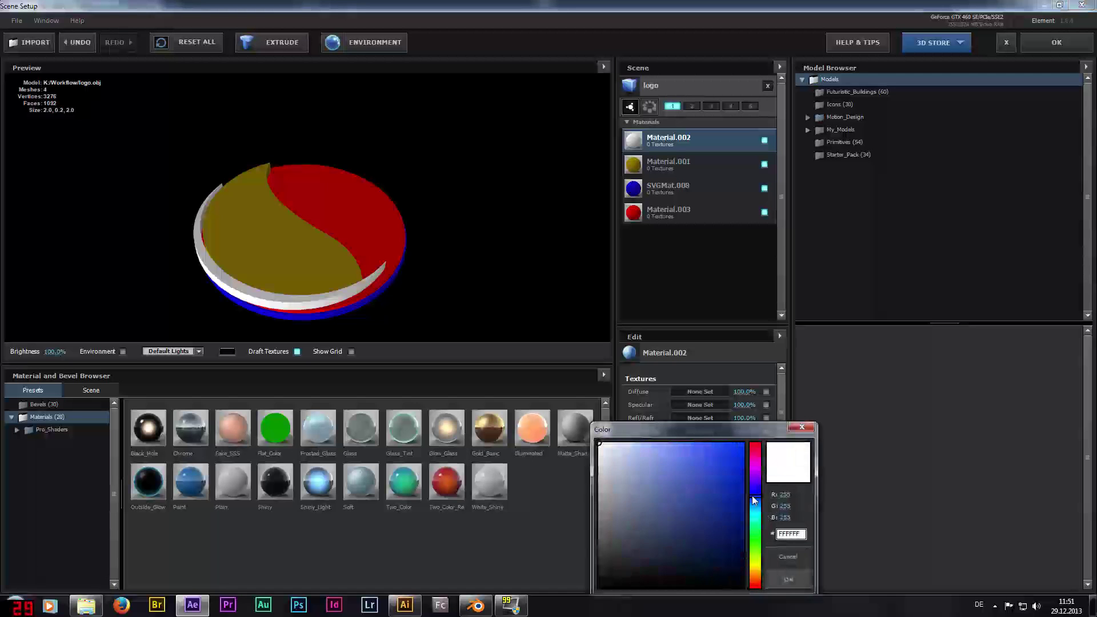
click(743, 460)
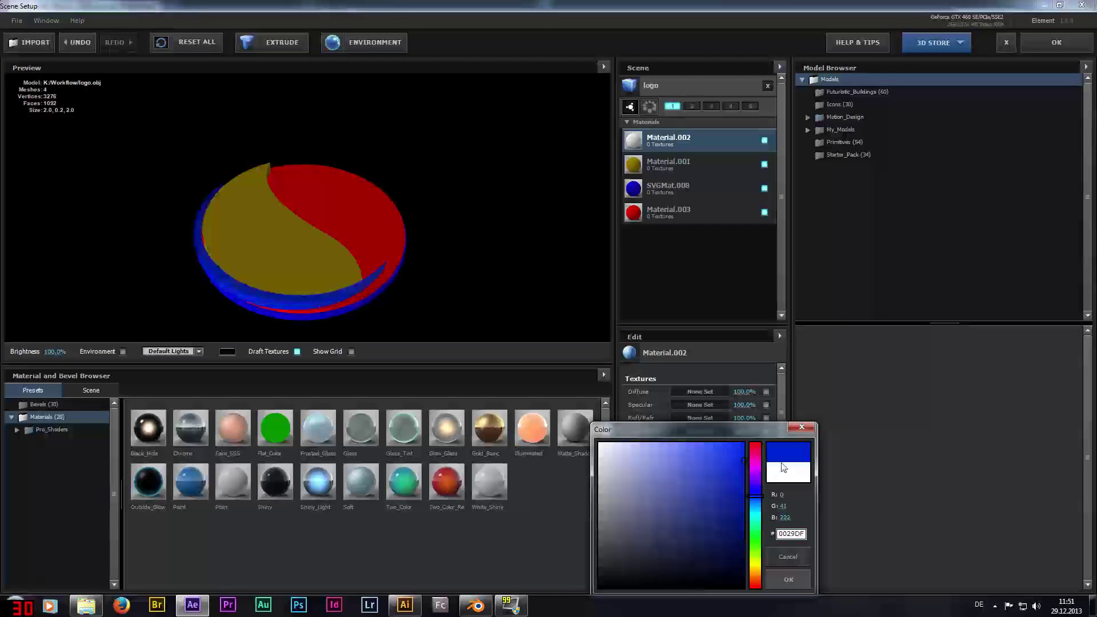
click(773, 577)
mouse_move(254, 255)
mouse_down()
mouse_move(367, 186)
mouse_move(341, 246)
mouse_move(387, 234)
mouse_move(470, 178)
mouse_move(387, 240)
mouse_move(289, 278)
mouse_move(245, 249)
mouse_move(256, 263)
mouse_move(271, 253)
mouse_move(274, 275)
mouse_move(256, 275)
mouse_move(310, 216)
mouse_move(367, 182)
mouse_move(289, 258)
mouse_up()
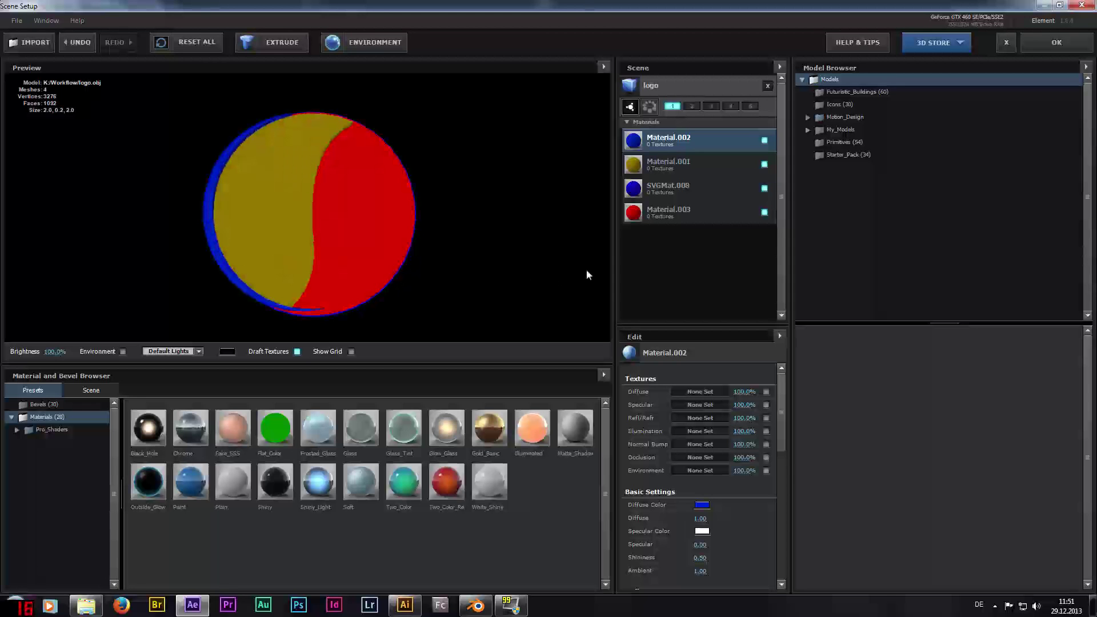
click(1056, 42)
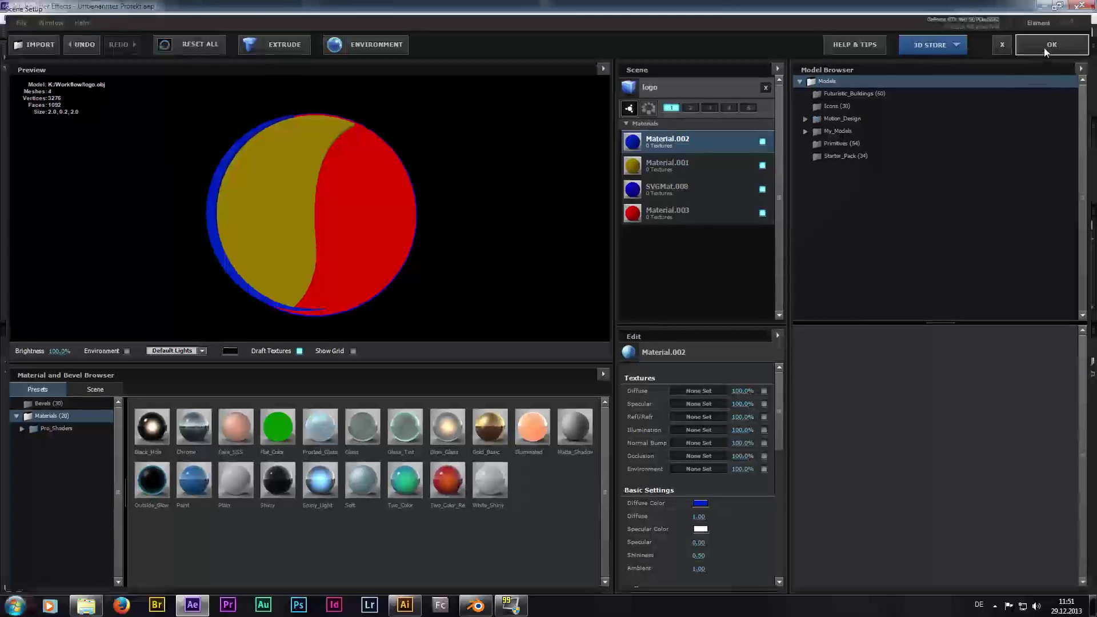
Step: Add a new camera, Kamera 1, to the Komp 1 composition
right_click(256, 493)
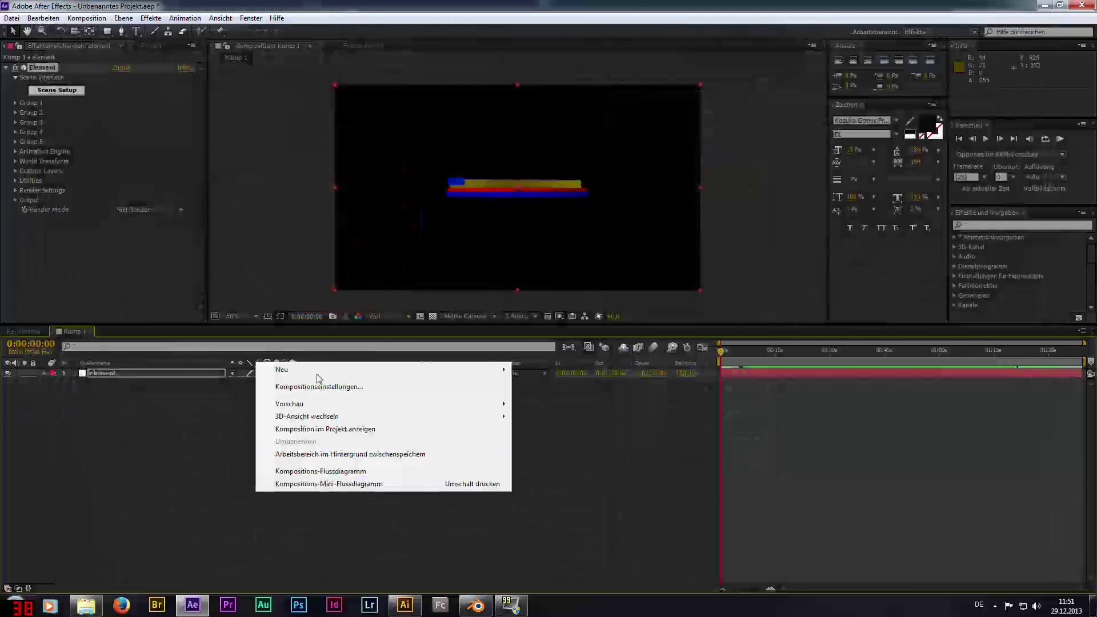
click(542, 424)
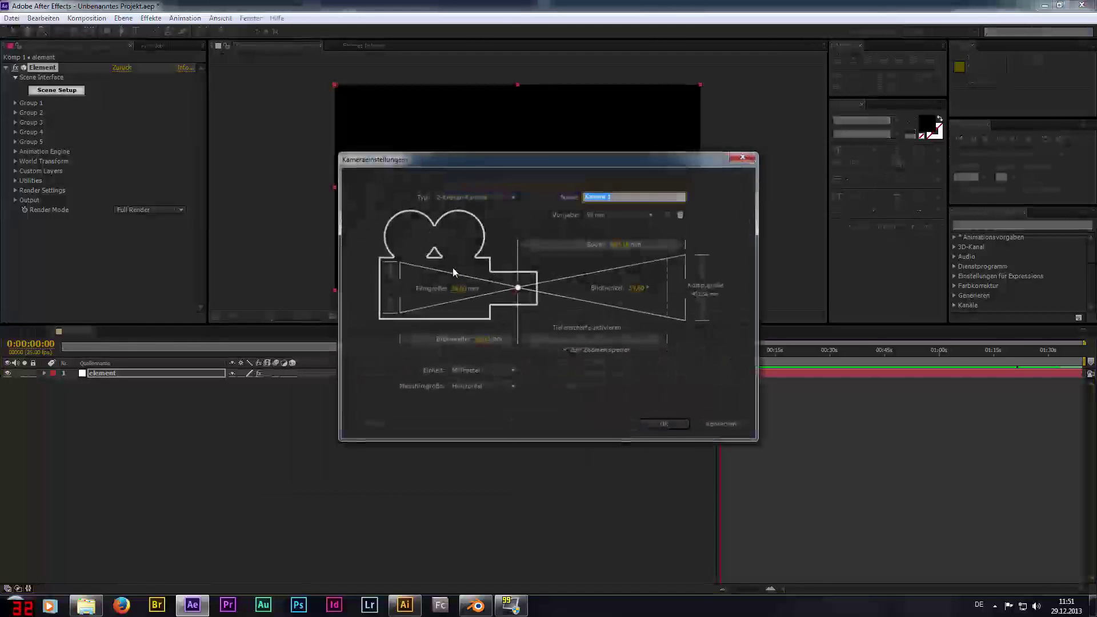
click(657, 424)
Step: Orbit the camera so the logo disc faces front, then open the element layer's Scene Setup
click(74, 32)
mouse_move(571, 189)
mouse_down()
mouse_move(574, 291)
mouse_move(513, 158)
mouse_move(399, 340)
mouse_move(512, 161)
mouse_move(480, 236)
mouse_up()
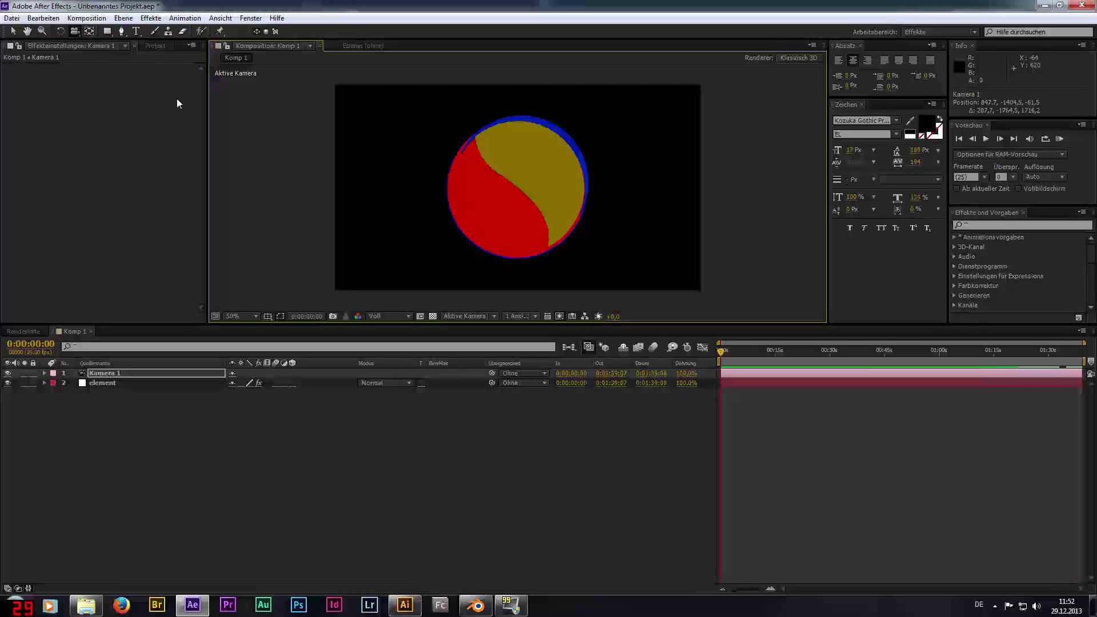
click(94, 383)
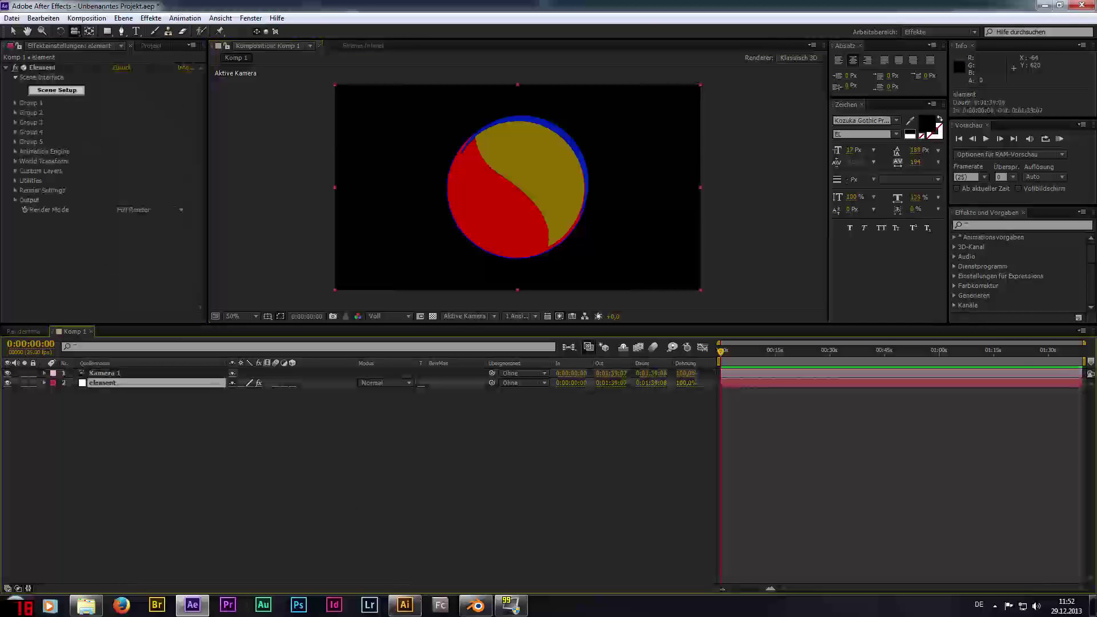
click(56, 90)
Step: Apply Pro_Shaders > Concrete > concrete_dirty to Material.001, undoing a stray concrete_crack drop first
double_click(60, 428)
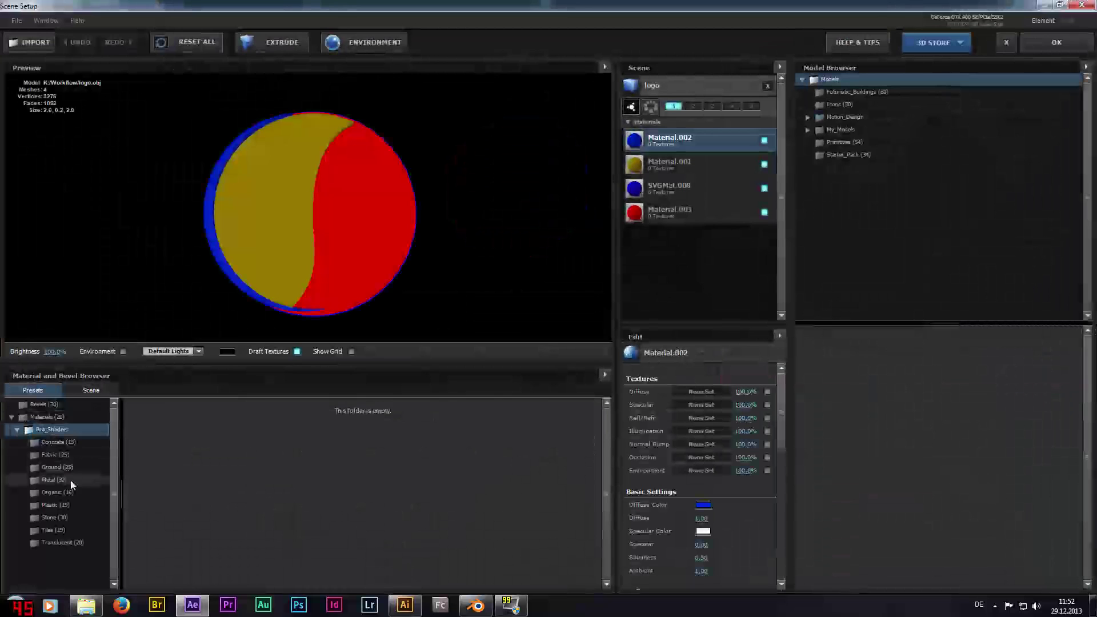
click(68, 443)
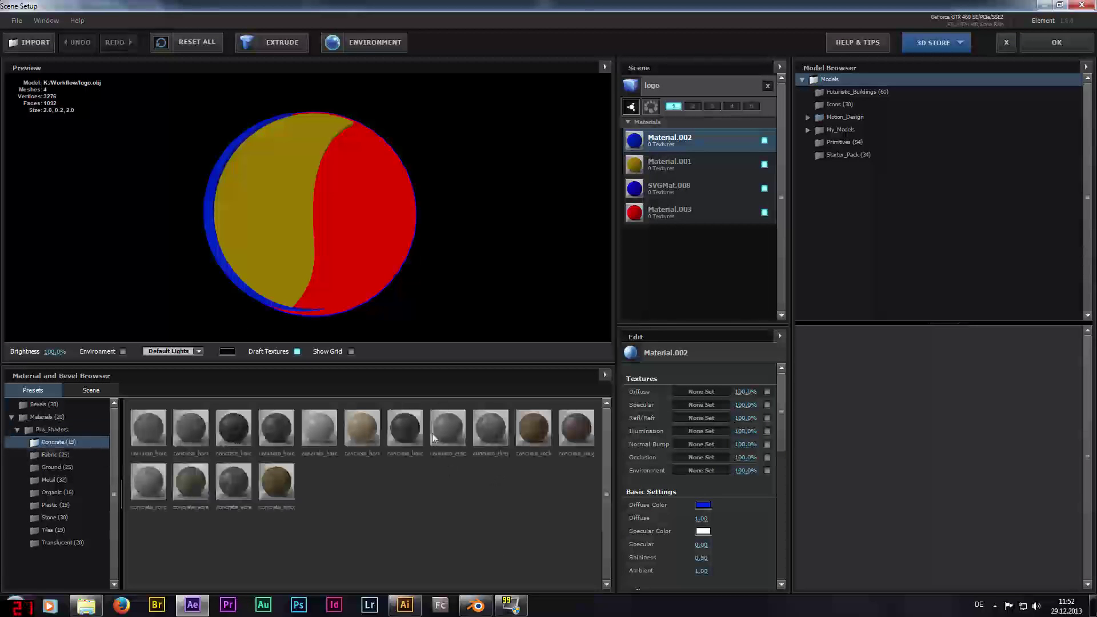
drag(433, 438, 276, 217)
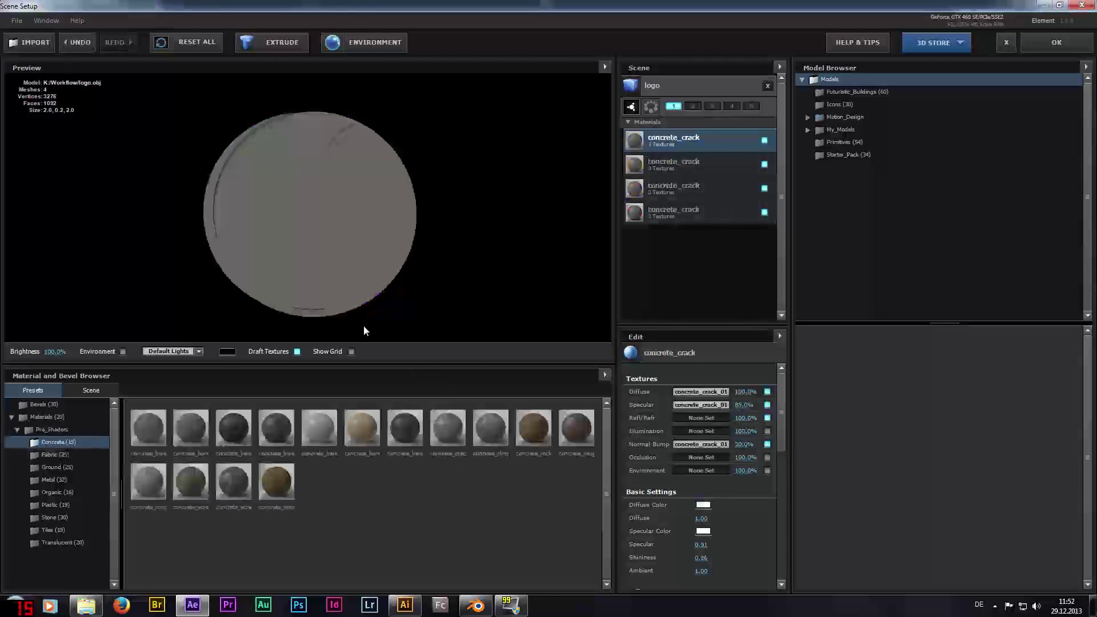
key(ctrl+z)
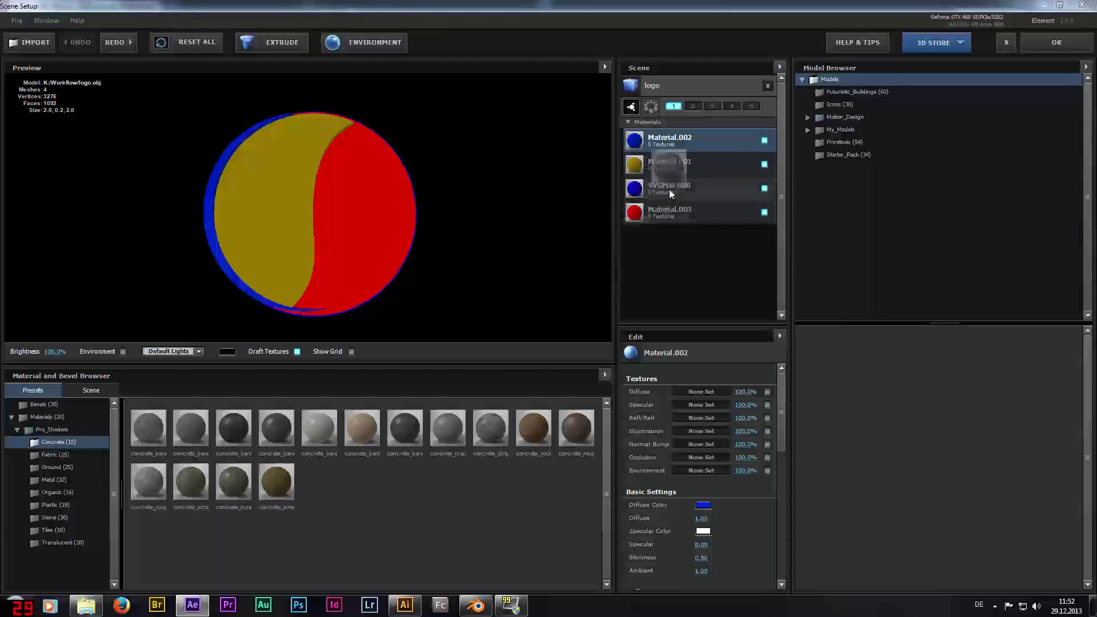
drag(590, 331, 670, 172)
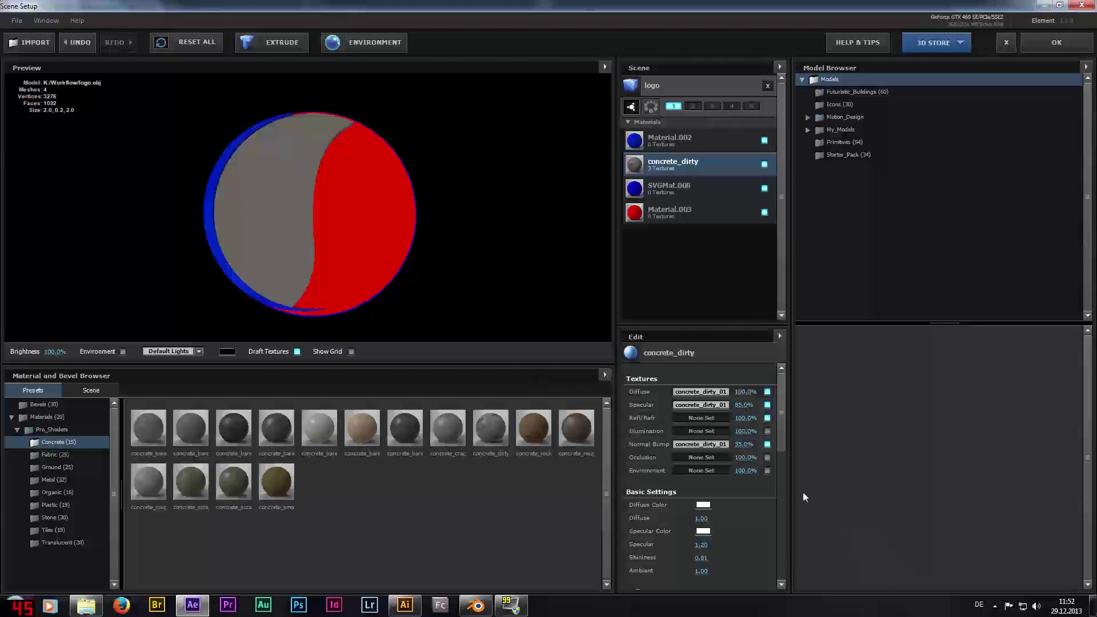
mouse_move(388, 310)
mouse_down()
mouse_move(376, 225)
mouse_move(267, 325)
mouse_move(334, 194)
mouse_move(330, 206)
mouse_move(443, 299)
mouse_move(296, 238)
mouse_move(227, 265)
mouse_up()
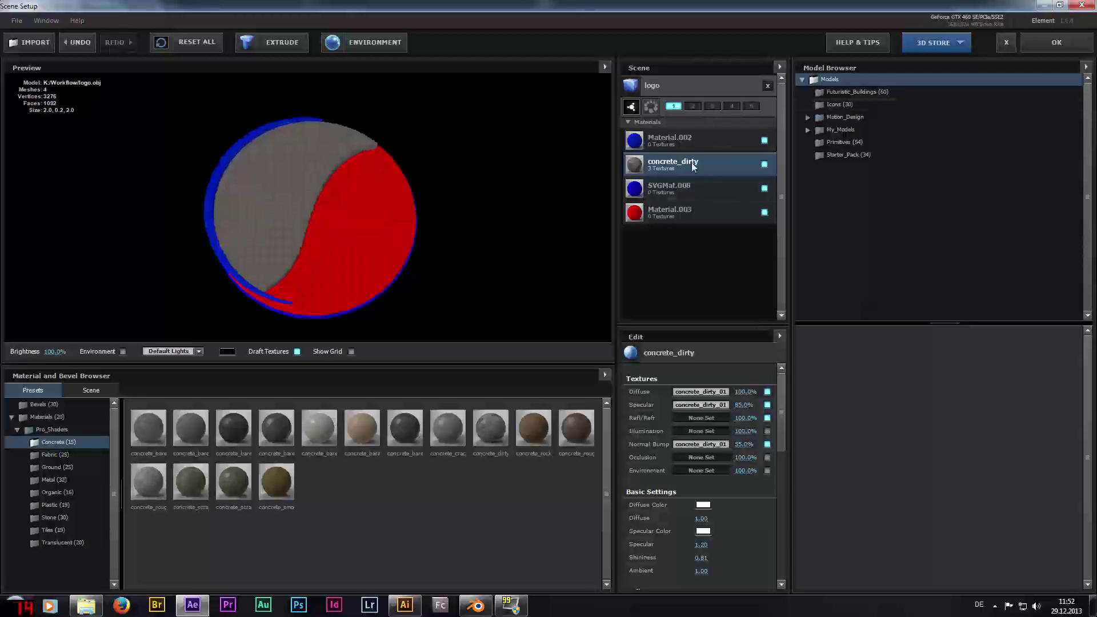
mouse_move(296, 217)
mouse_down()
mouse_move(240, 252)
mouse_move(282, 178)
mouse_move(330, 289)
mouse_up()
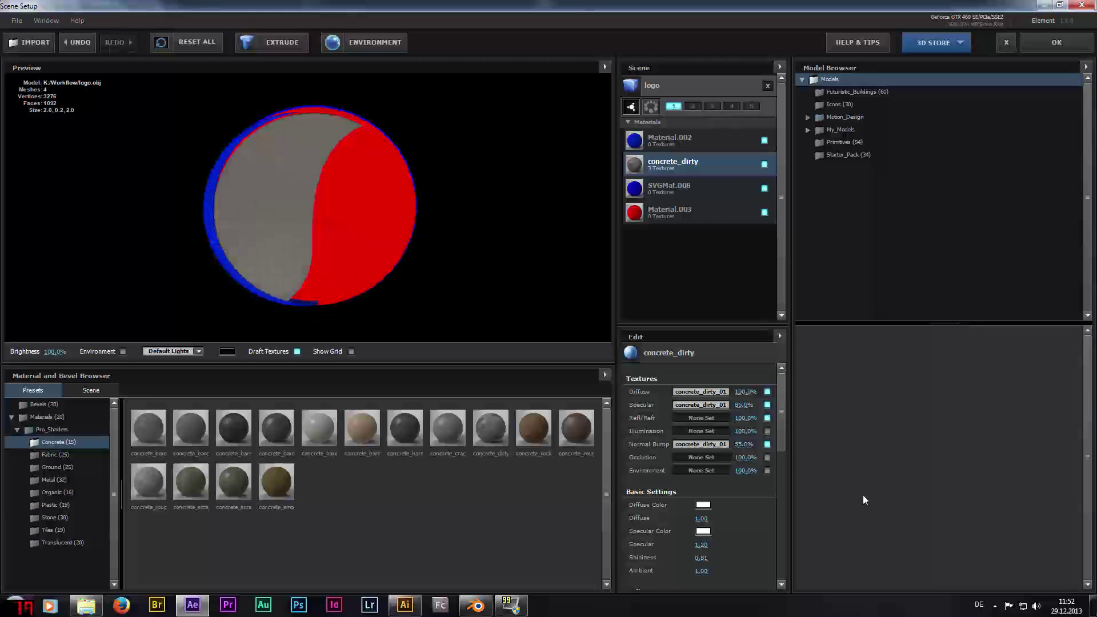
scroll(774, 474, down, 2)
scroll(767, 447, down, 3)
scroll(767, 447, up, 5)
Step: Set the logo's Texture Mapping to Box after trying Polygon and Sphere
click(683, 88)
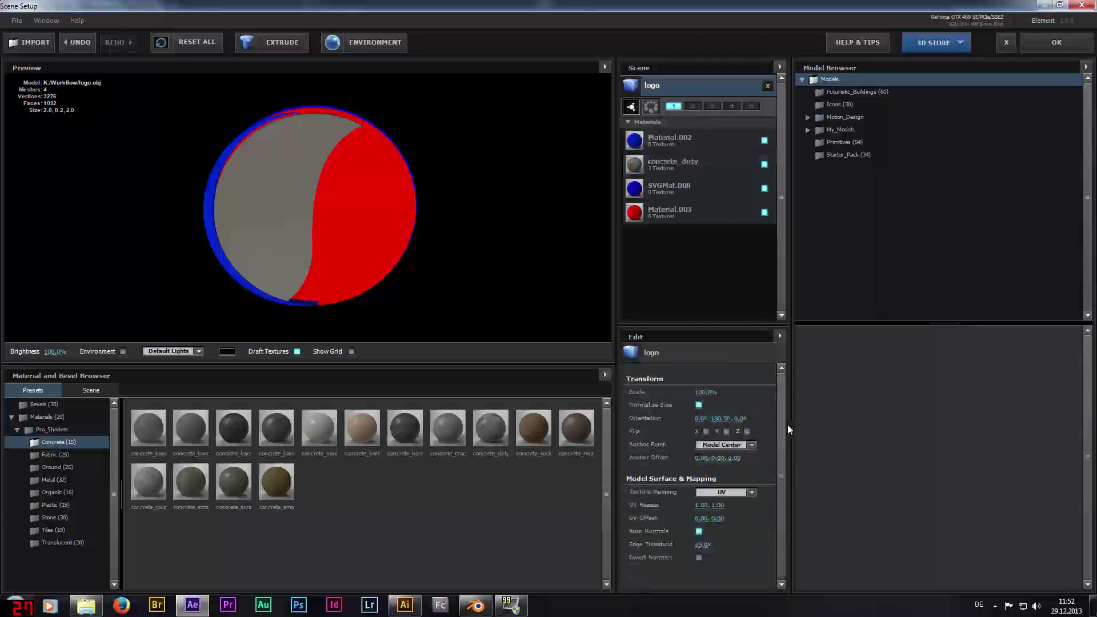
click(751, 494)
click(746, 584)
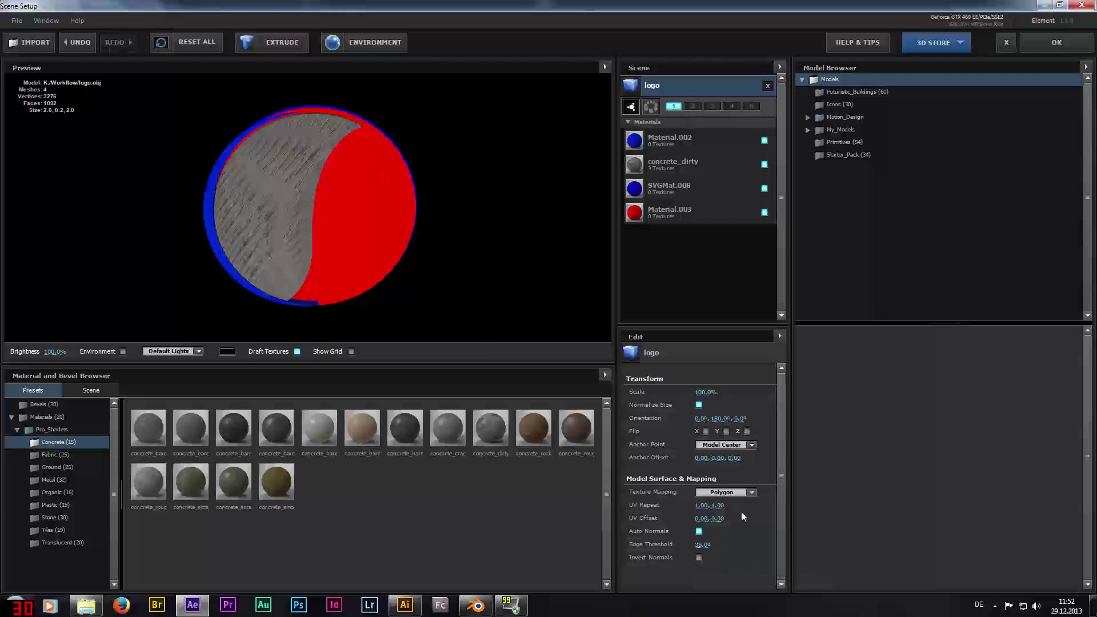
click(750, 493)
click(743, 535)
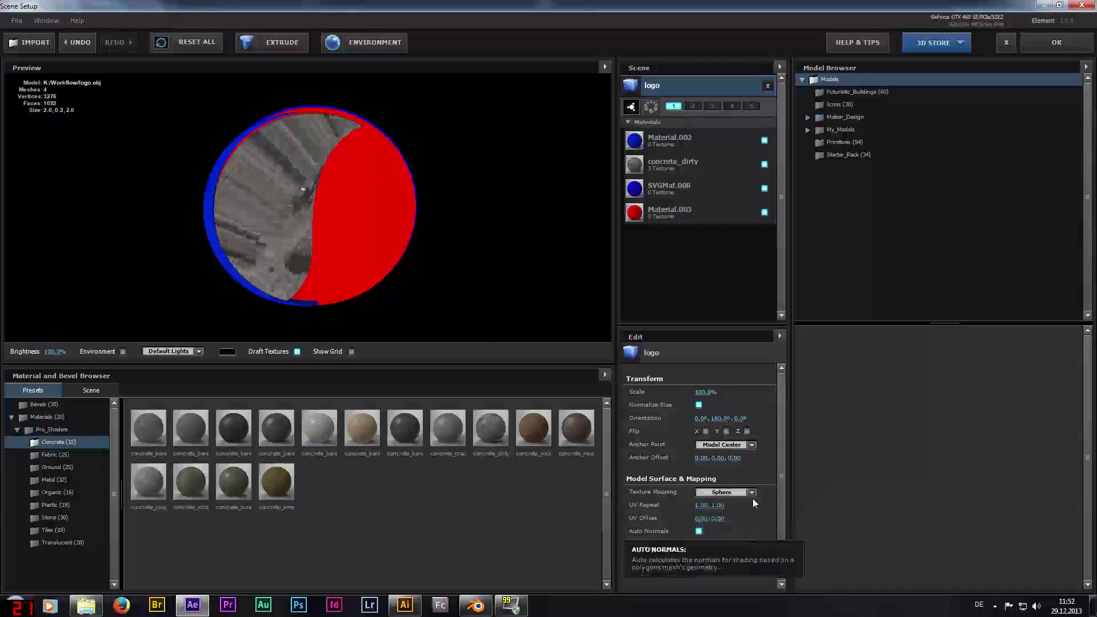
click(755, 495)
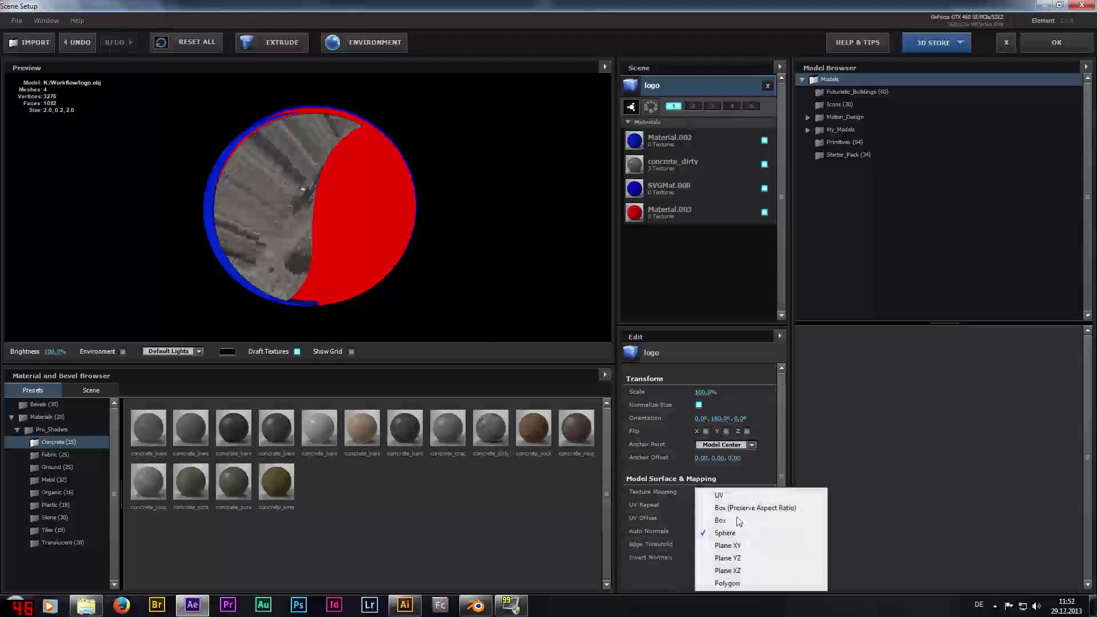
click(736, 516)
Step: Turn the preview logo to check the concrete wrap, then return to Blender
mouse_move(345, 235)
mouse_down()
mouse_move(362, 283)
mouse_move(294, 256)
mouse_move(343, 256)
mouse_move(266, 133)
mouse_move(317, 211)
mouse_move(349, 232)
mouse_move(438, 164)
mouse_up()
scroll(294, 256, up, 3)
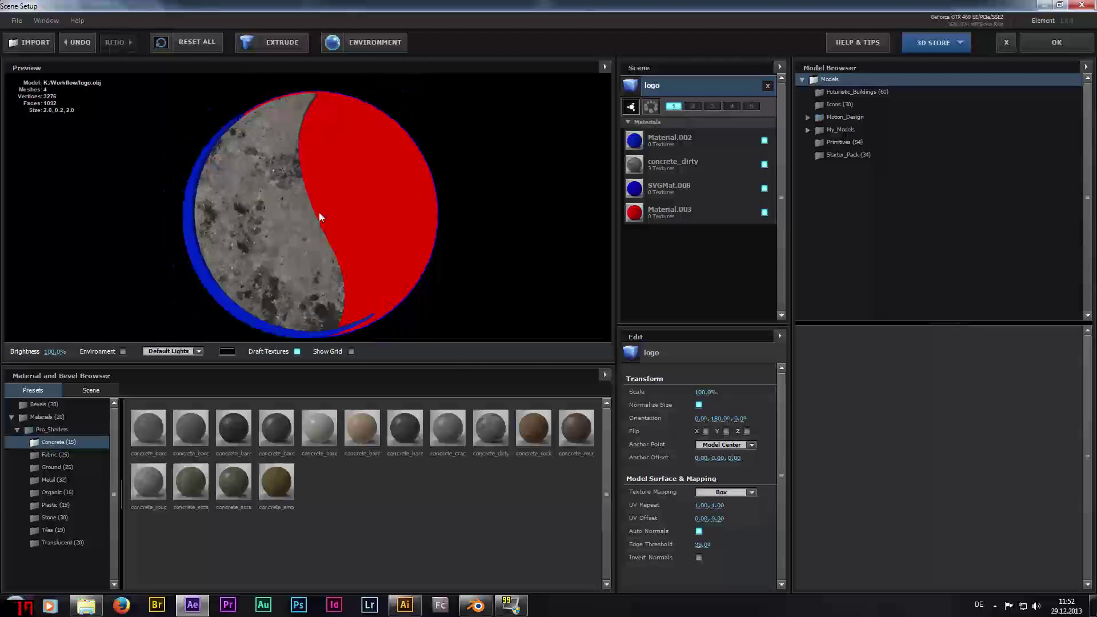
drag(320, 218, 351, 208)
drag(306, 255, 327, 166)
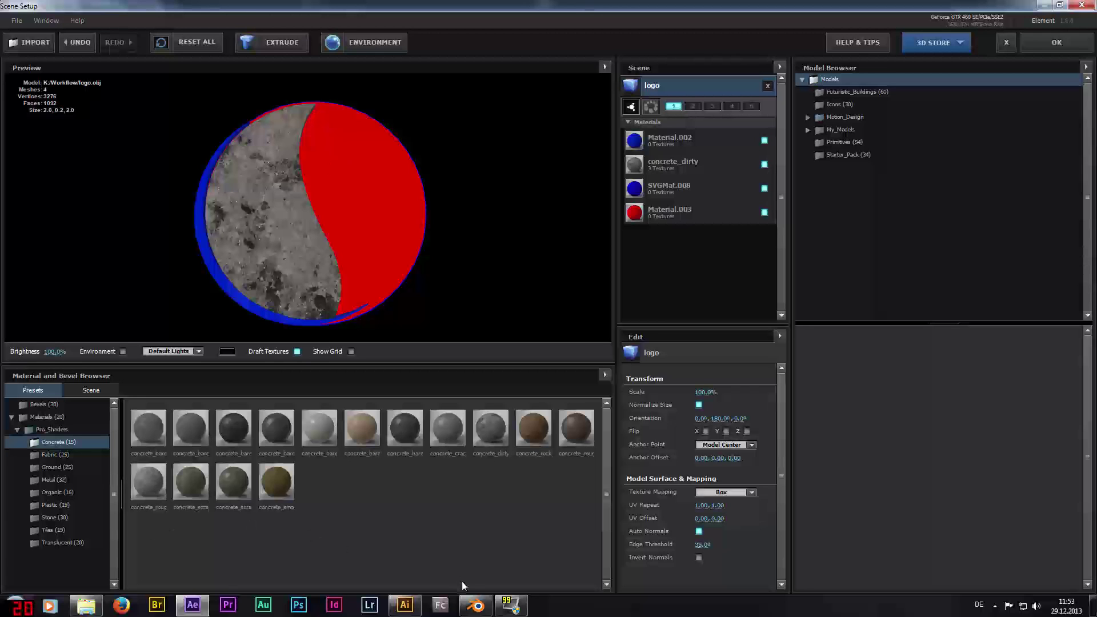
click(475, 605)
Step: Give the tan base disc smooth shading
right_click(732, 200)
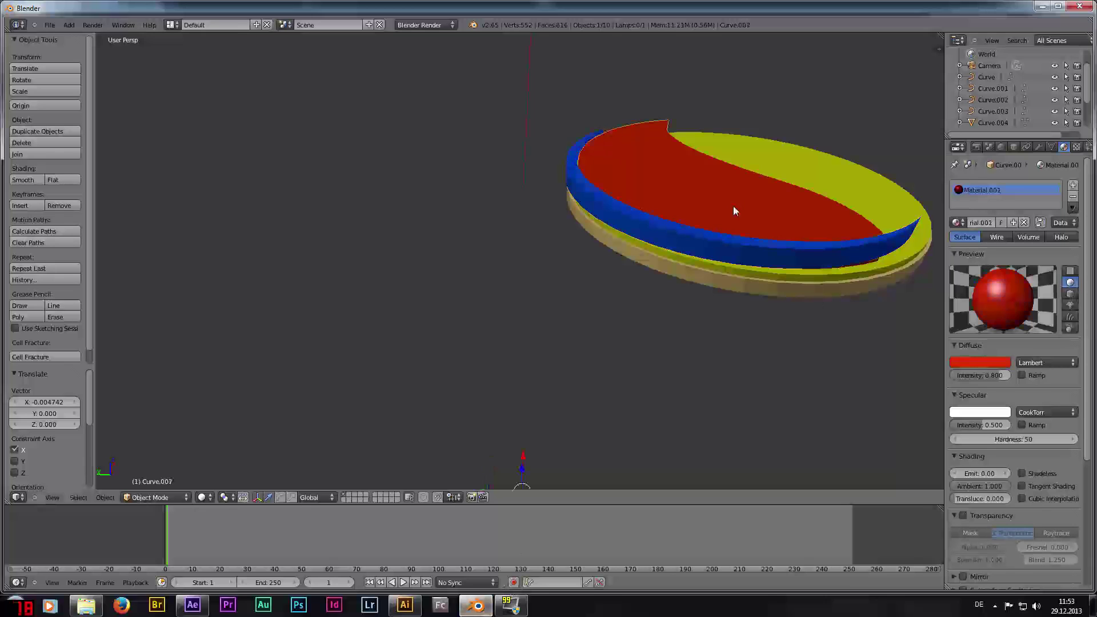
right_click(718, 283)
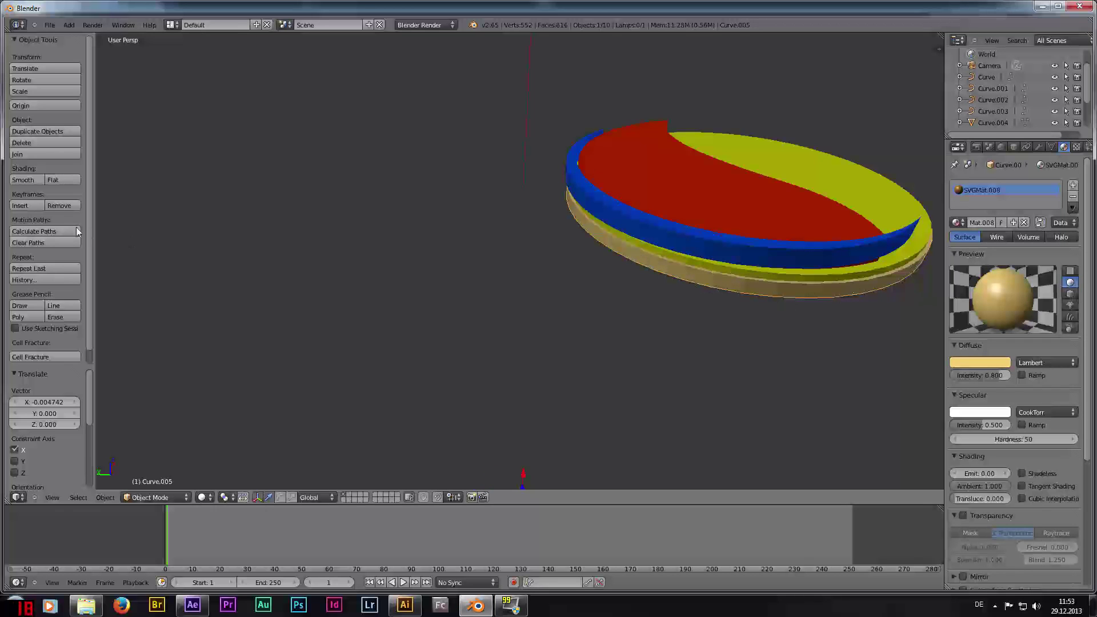
click(23, 179)
Step: Move the yellow disc vertically along Z to a new height, then select the red logo half
right_click(854, 283)
key(g)
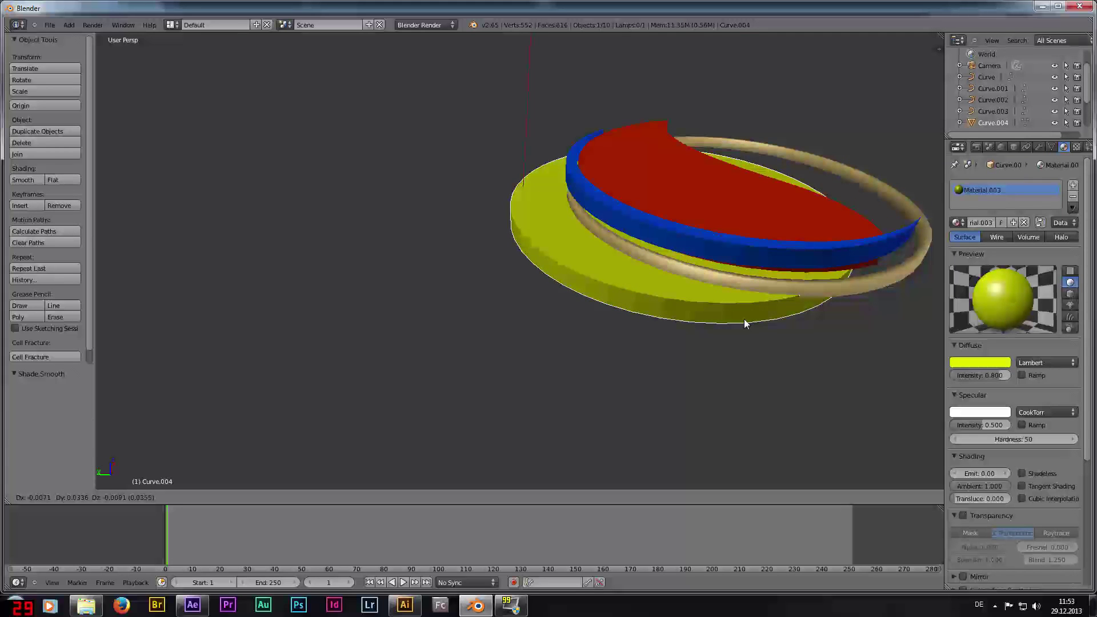
key(z)
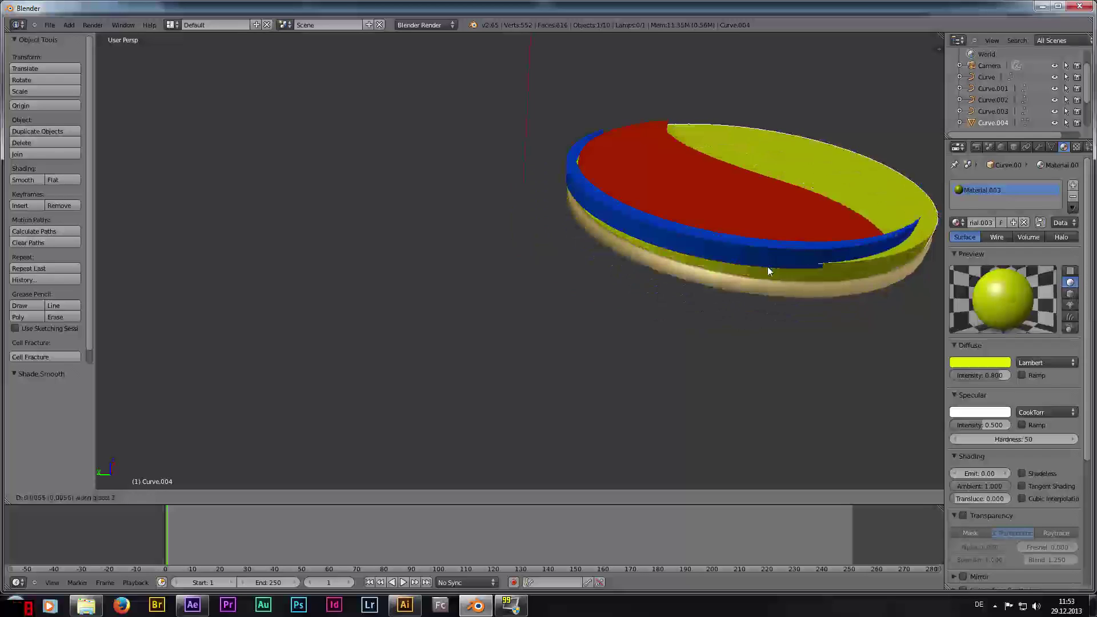
click(763, 280)
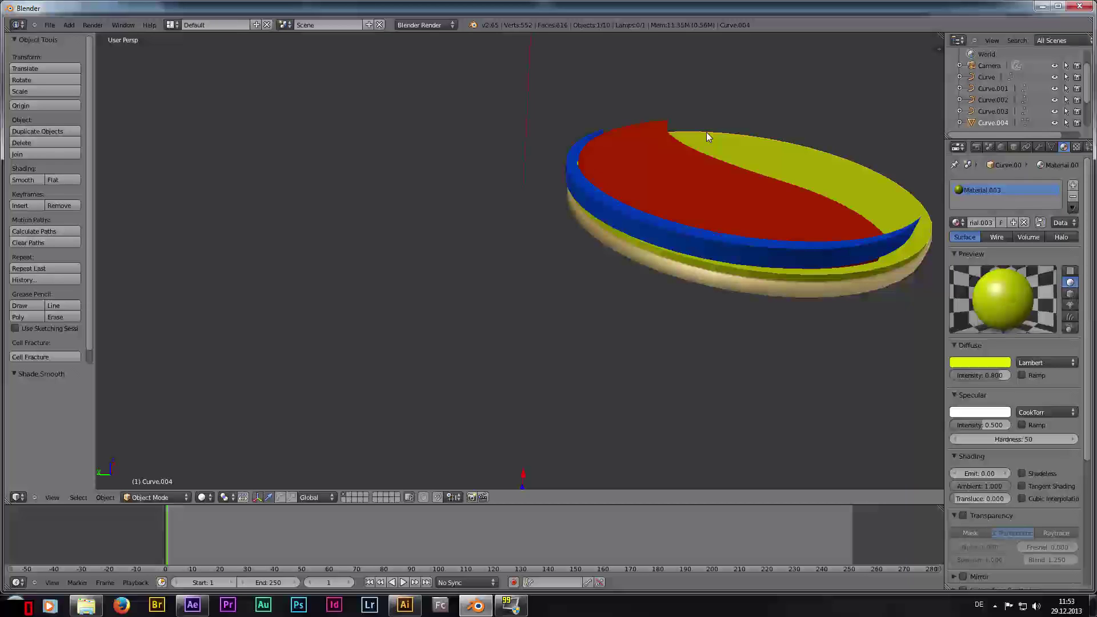
right_click(690, 184)
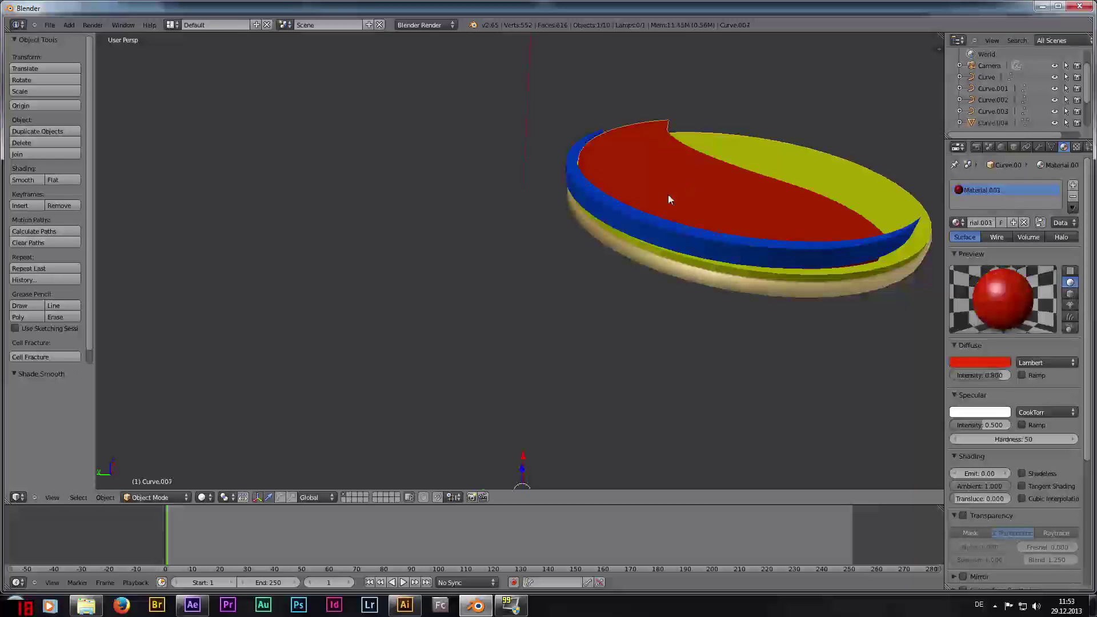
Step: Cell-fracture the red Curve.007 half into Curve.007_cell fragments
click(69, 357)
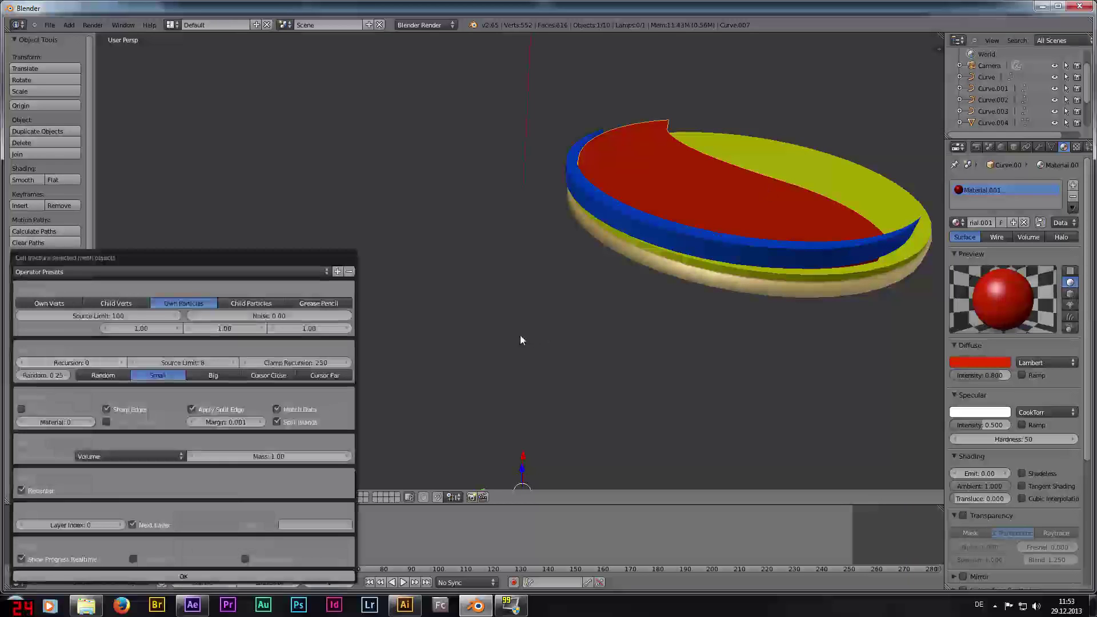
click(206, 576)
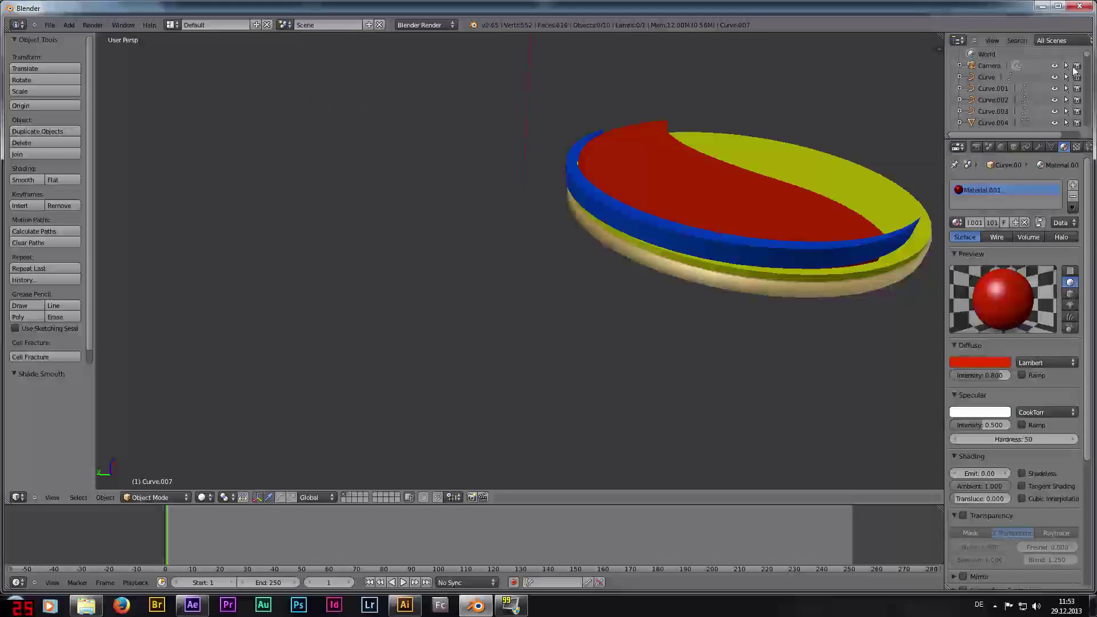
scroll(1088, 72, down, 2)
mouse_move(1088, 71)
mouse_down()
mouse_move(1086, 118)
mouse_move(1079, 70)
mouse_up()
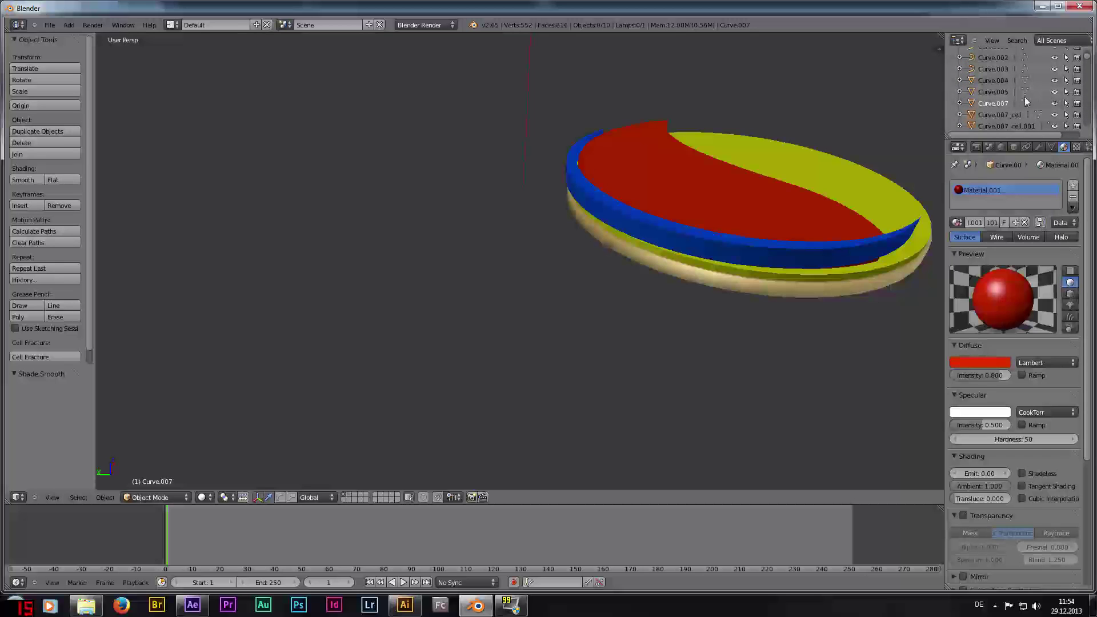
Step: Hide the original red Curve.007 object so only the fragments remain
key(h)
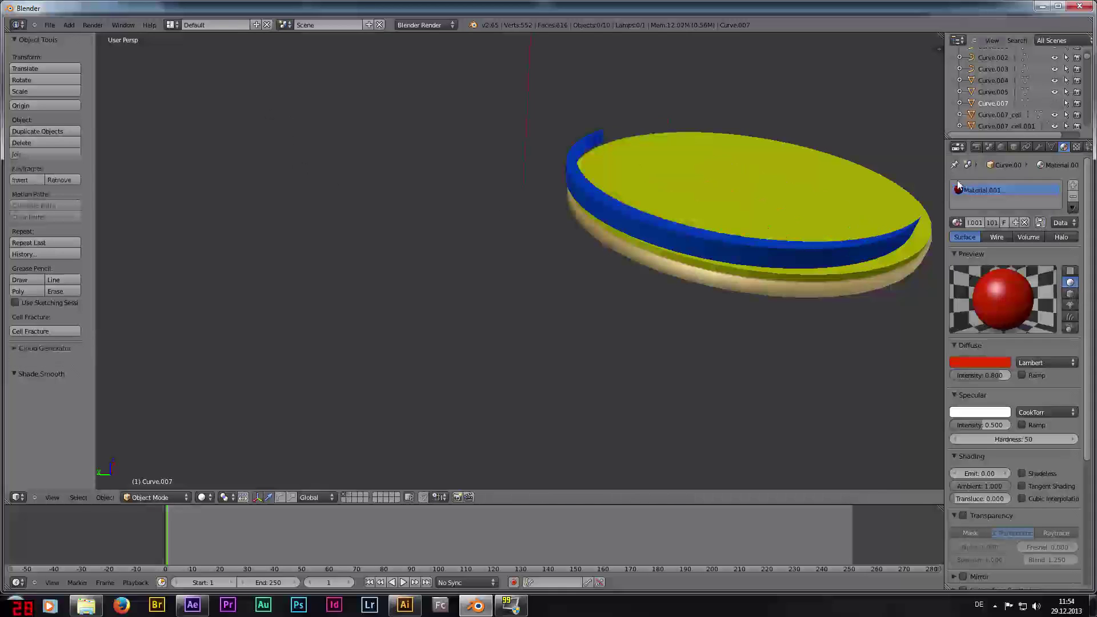
scroll(1018, 104, down, 1)
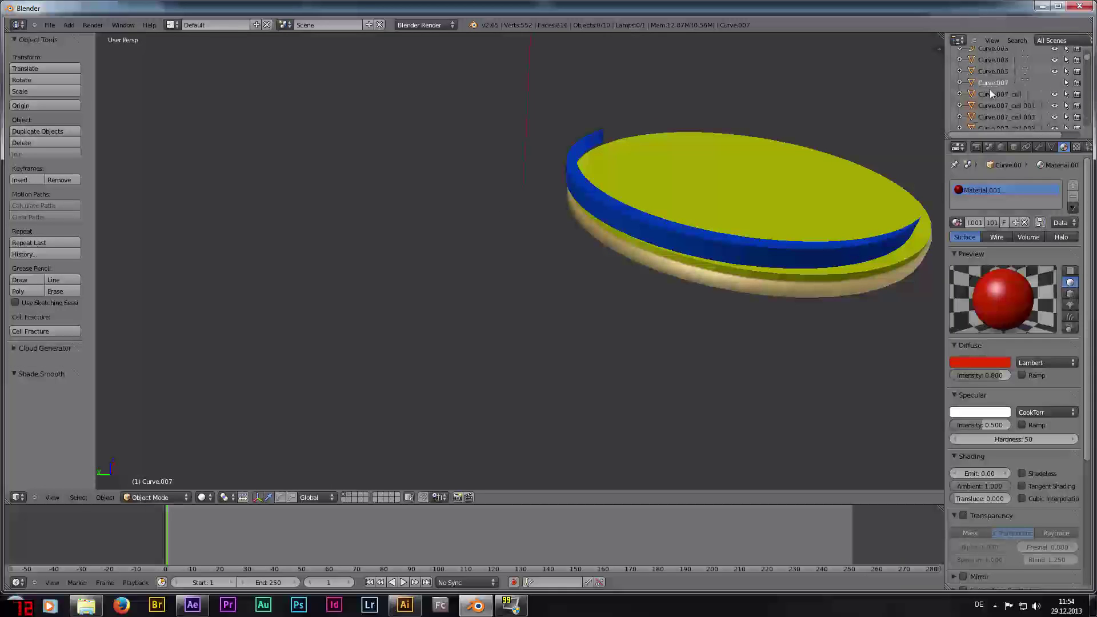
click(1055, 83)
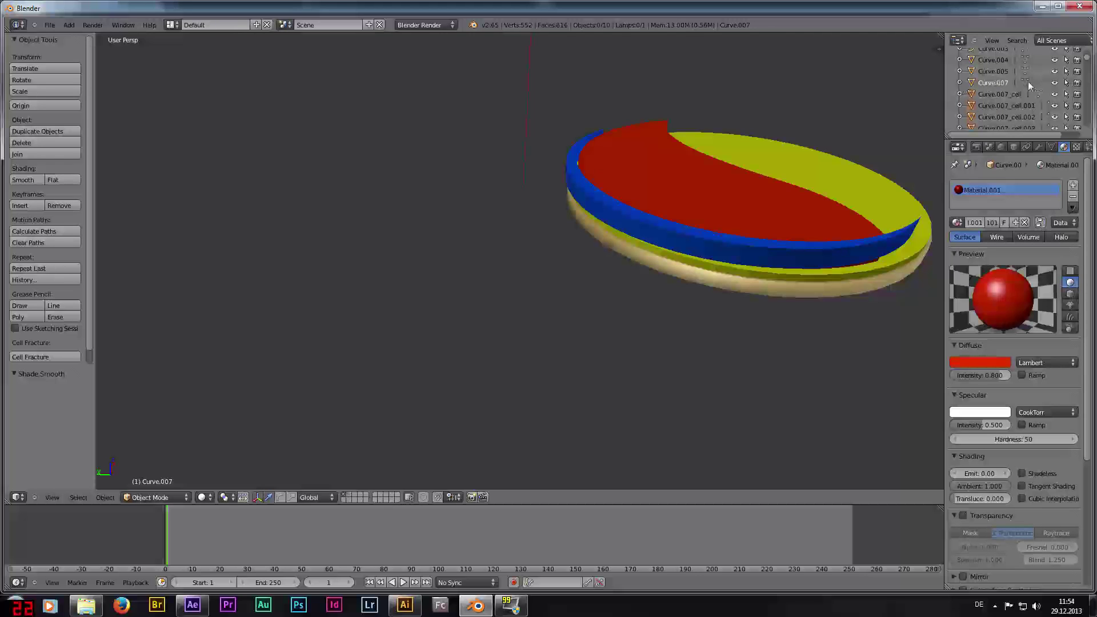
click(1054, 83)
Step: Export the scene as a Wavefront OBJ named logo2.obj into the Workflow folder
click(50, 24)
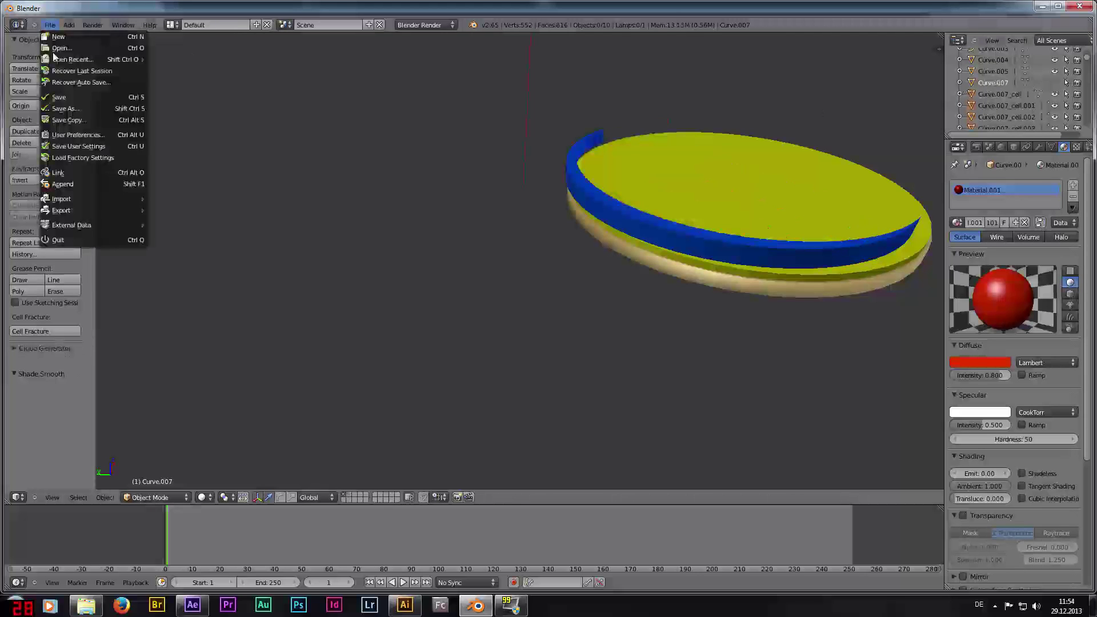
mouse_move(62, 210)
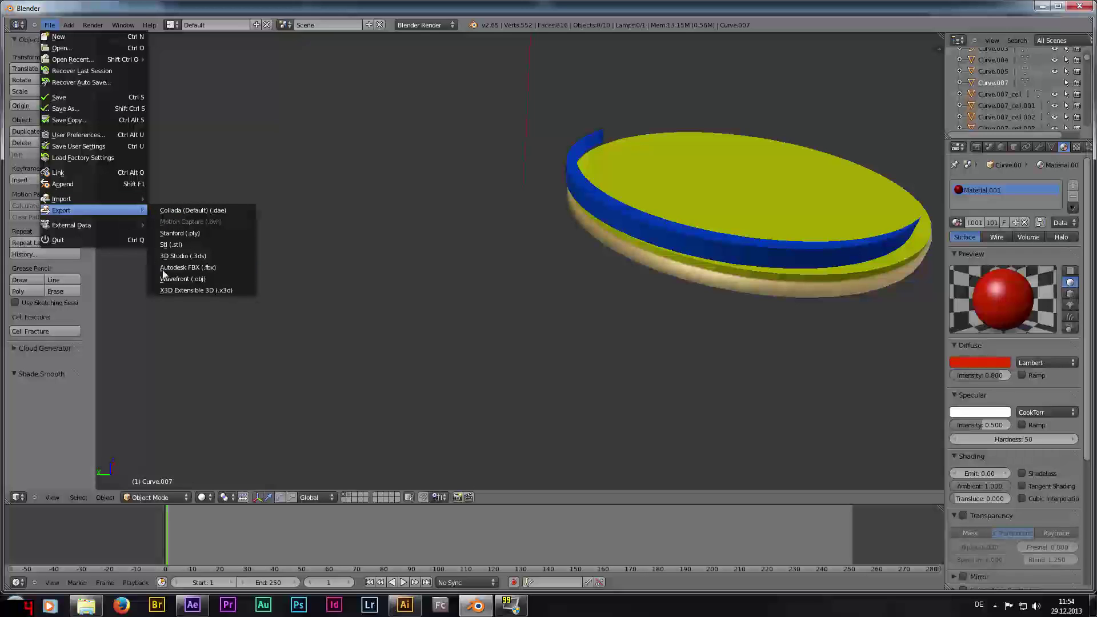
click(184, 279)
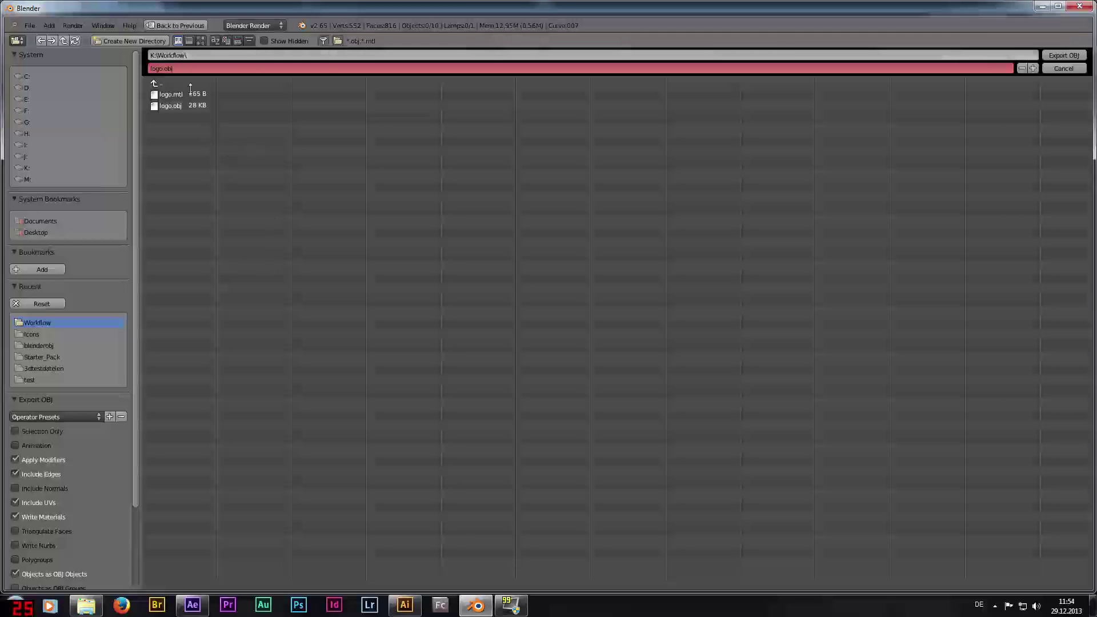
click(184, 69)
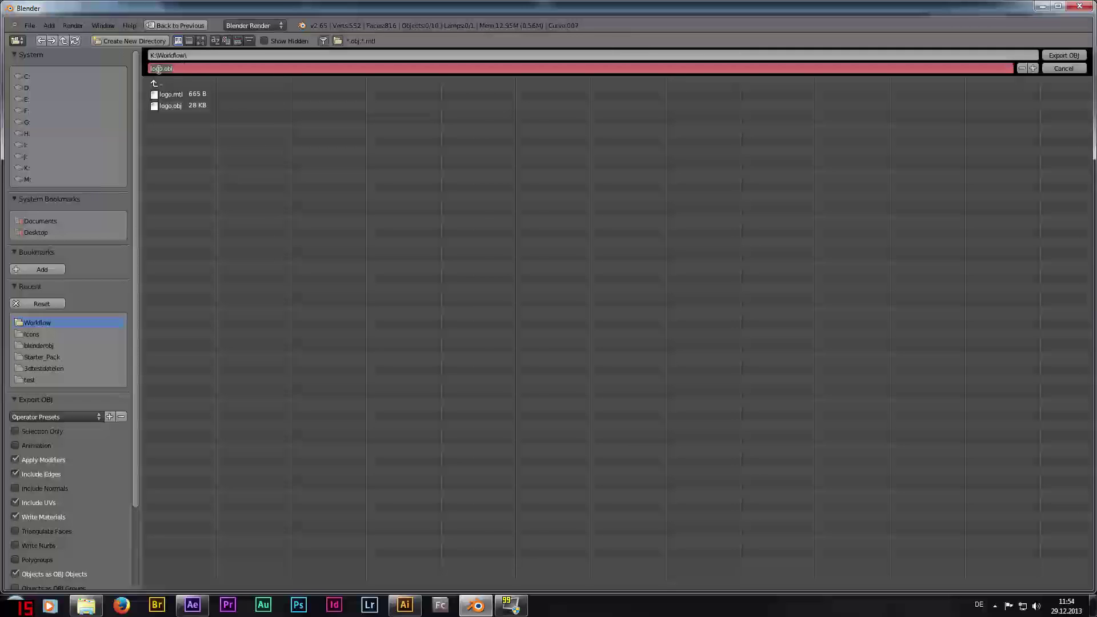
text(logo2.obj)
click(1074, 57)
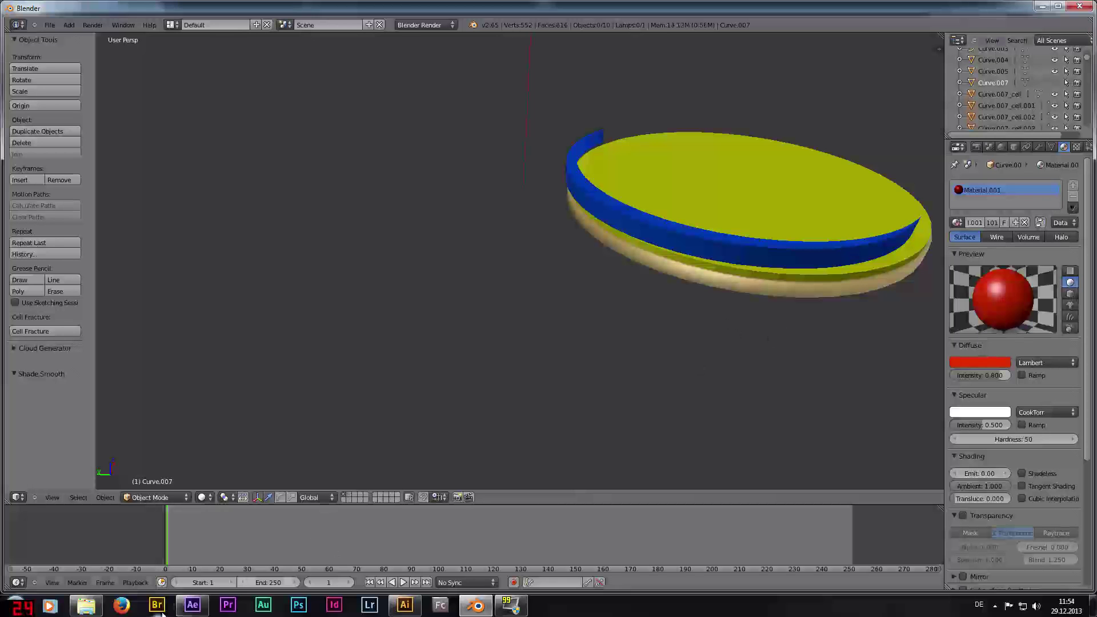
Step: Import logo2.obj into Element 3D's scene setup
click(192, 609)
click(32, 42)
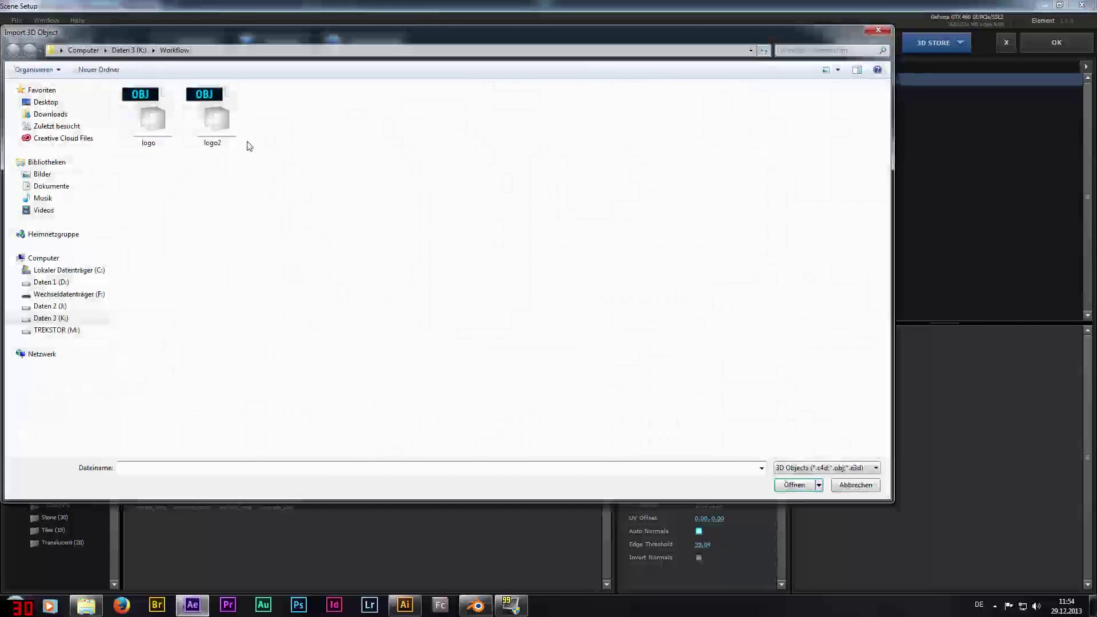
click(220, 123)
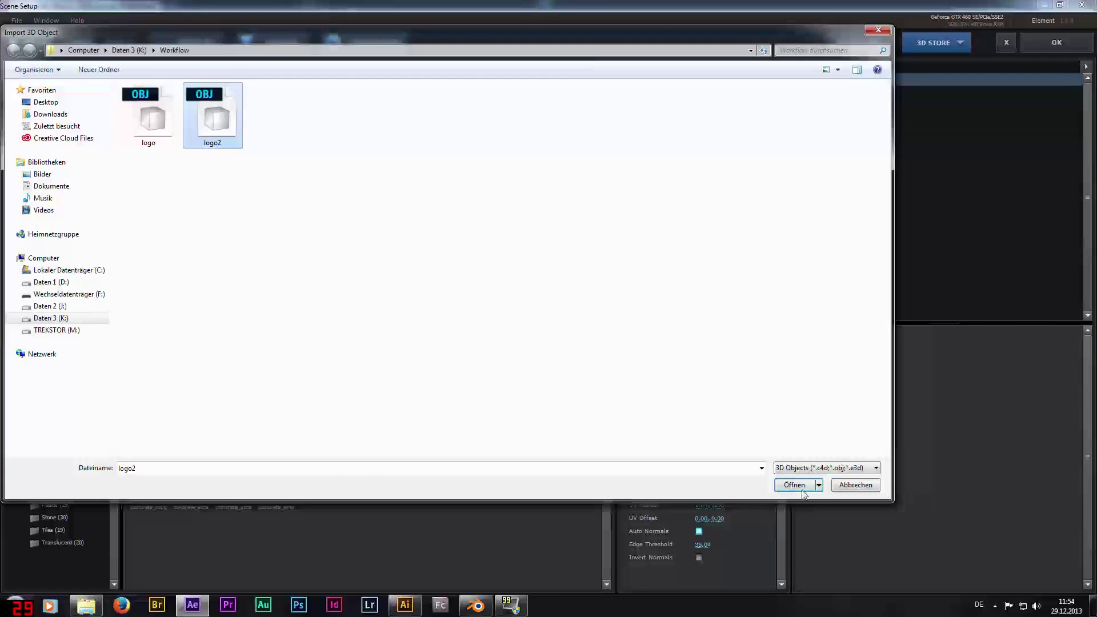
click(783, 476)
mouse_move(364, 285)
mouse_down()
mouse_move(356, 173)
mouse_move(329, 251)
mouse_up()
Step: Assign concrete_rocky, concrete_bare_06, concrete_scratch_02 and concrete_rough_02 to logo2's four materials
drag(534, 429, 647, 143)
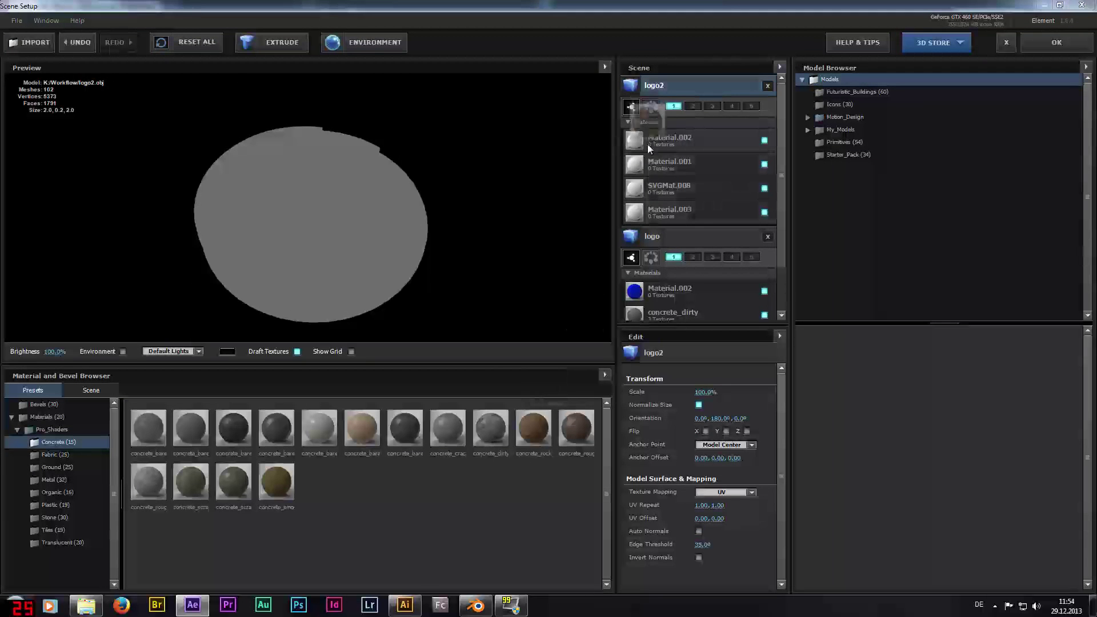
drag(363, 429, 675, 164)
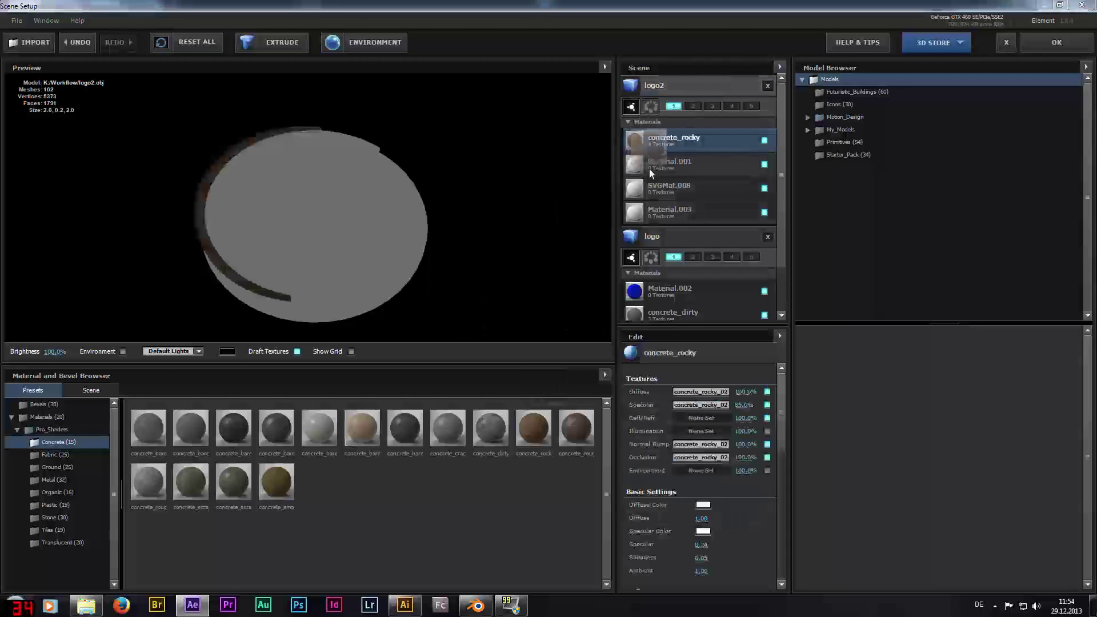
drag(234, 482, 709, 188)
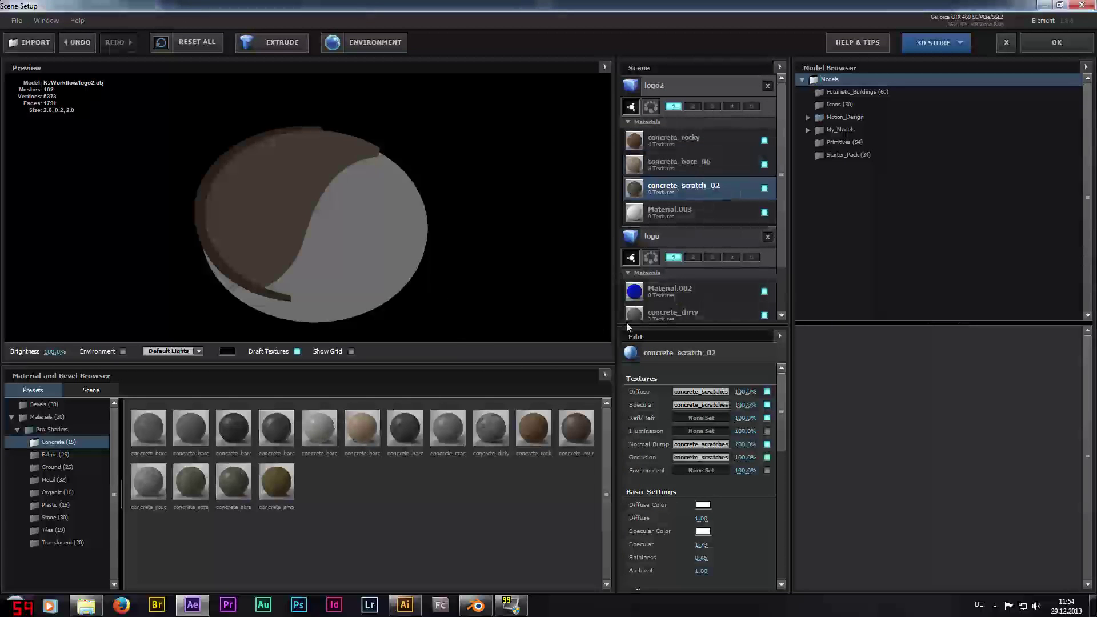
drag(148, 482, 685, 208)
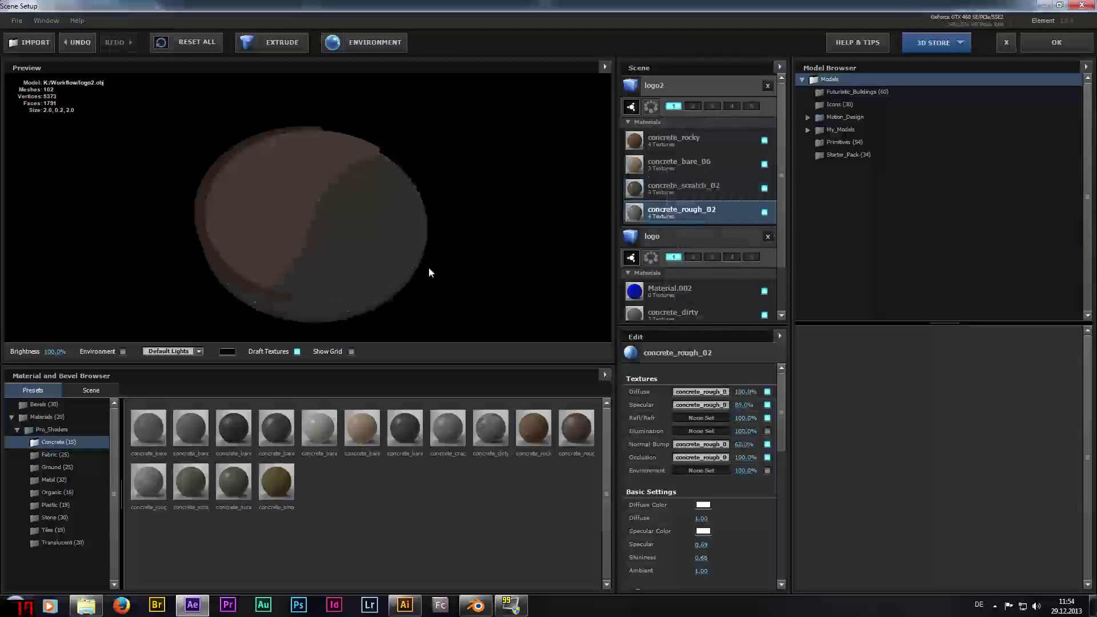
Step: Apply the textured scene, delete the old logo model, and orbit the camera around the disc
click(1057, 43)
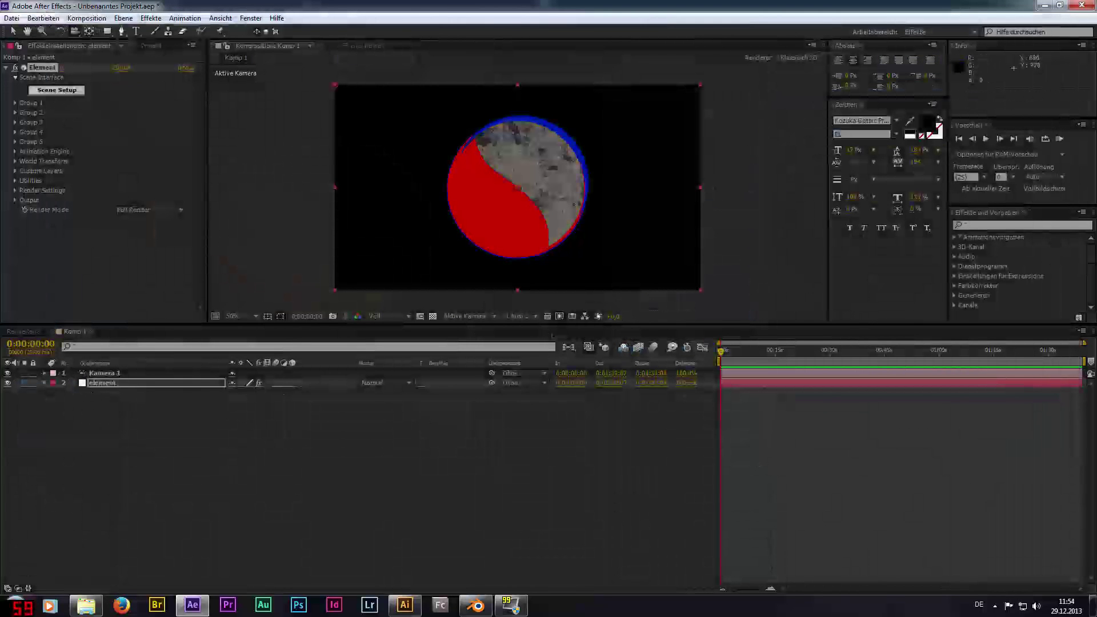
click(57, 90)
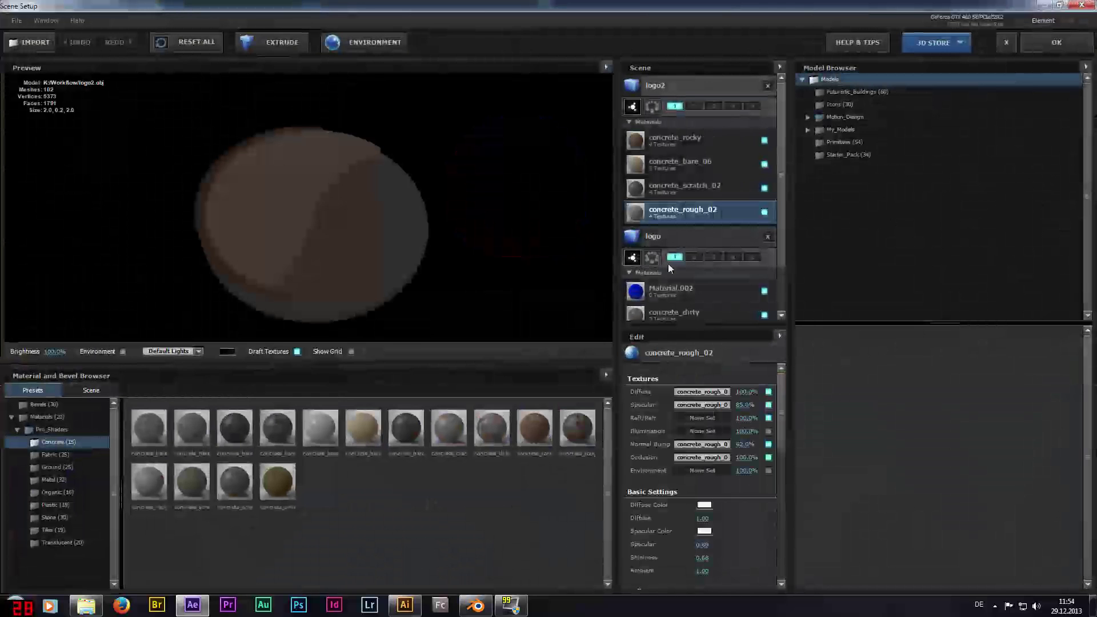
click(768, 236)
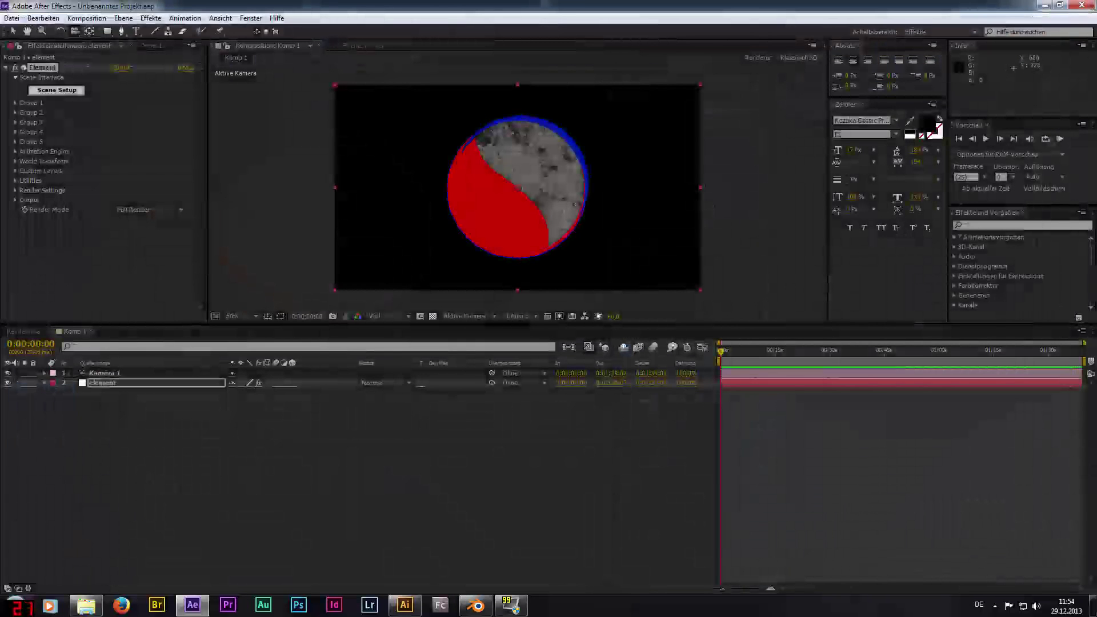
click(133, 374)
mouse_move(411, 277)
mouse_down()
mouse_move(413, 308)
mouse_move(400, 320)
mouse_up()
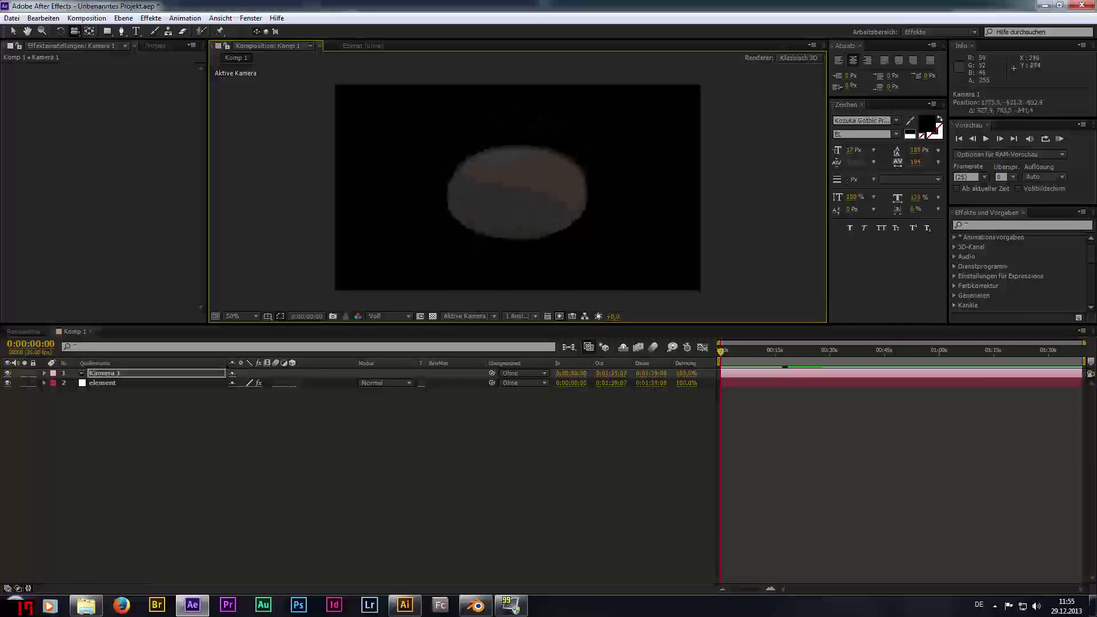
Step: Expand the element layer's Multi-Object settings, test and undo random rotation, and view at 100%
click(100, 383)
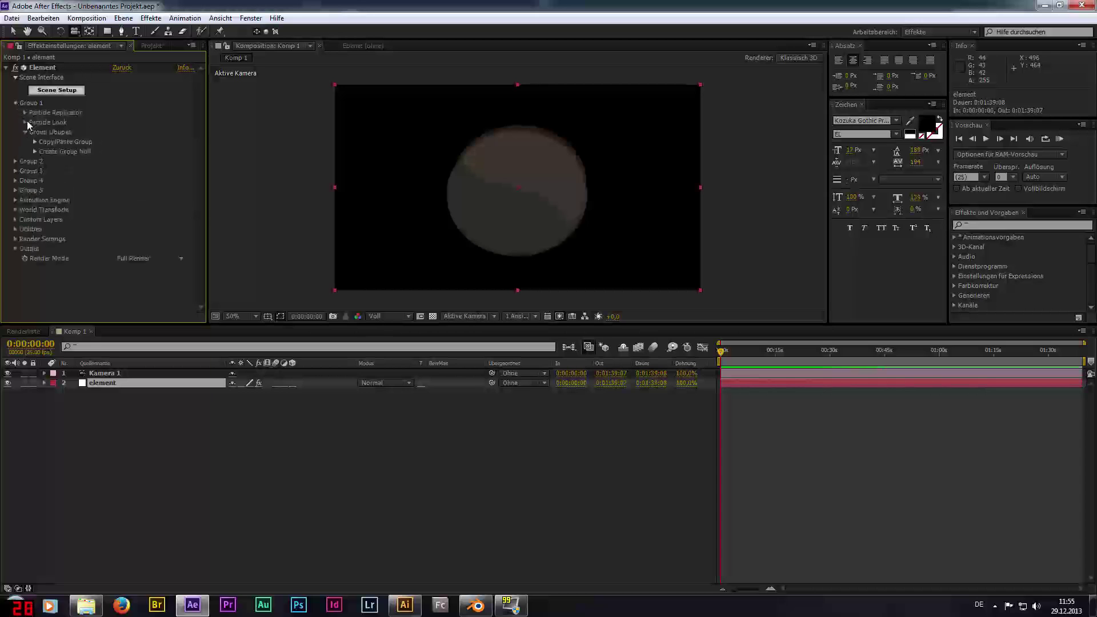
click(25, 122)
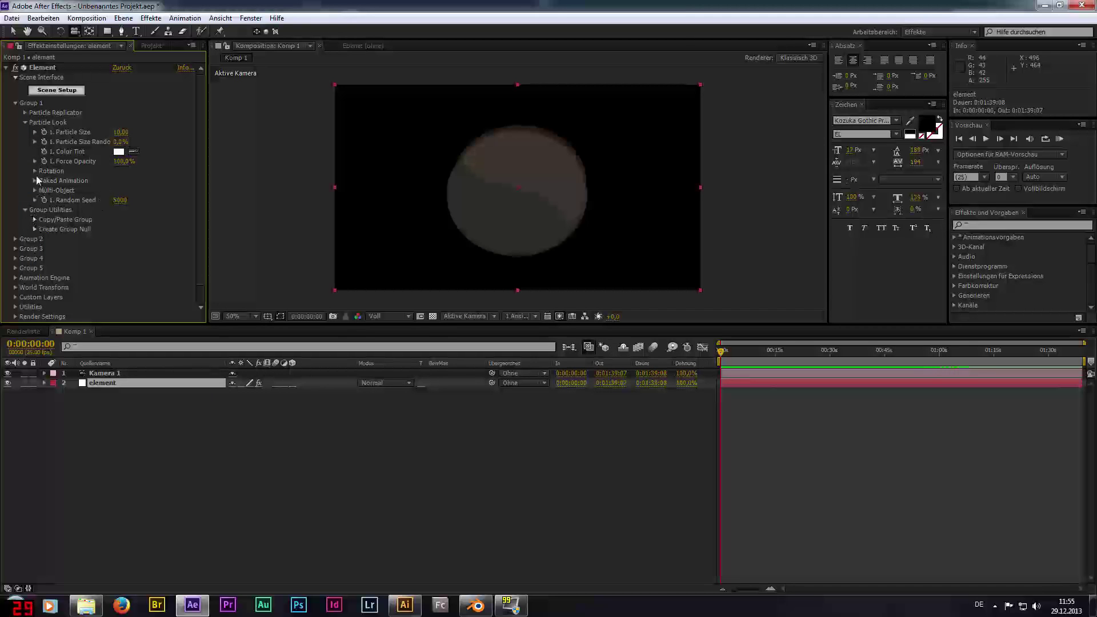
click(34, 190)
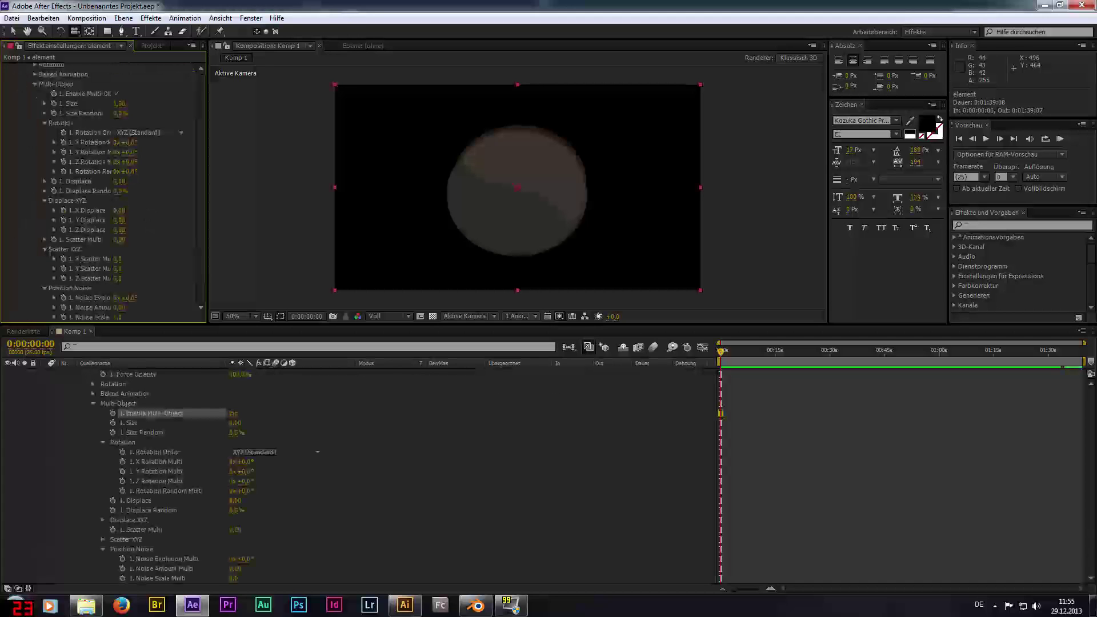
drag(120, 171, 86, 171)
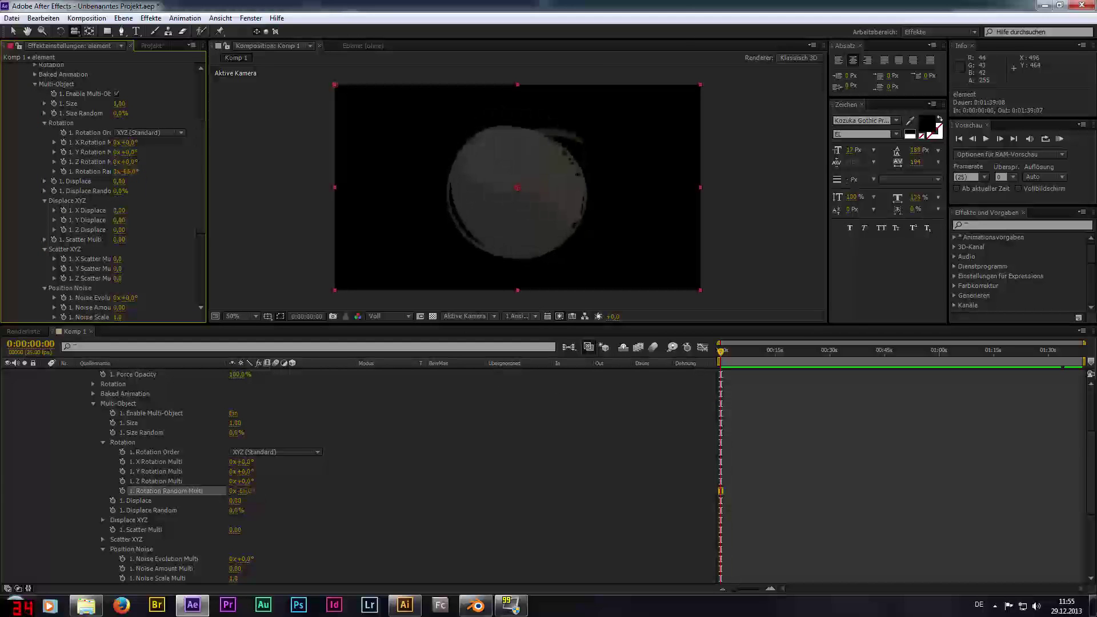
drag(126, 172, 135, 172)
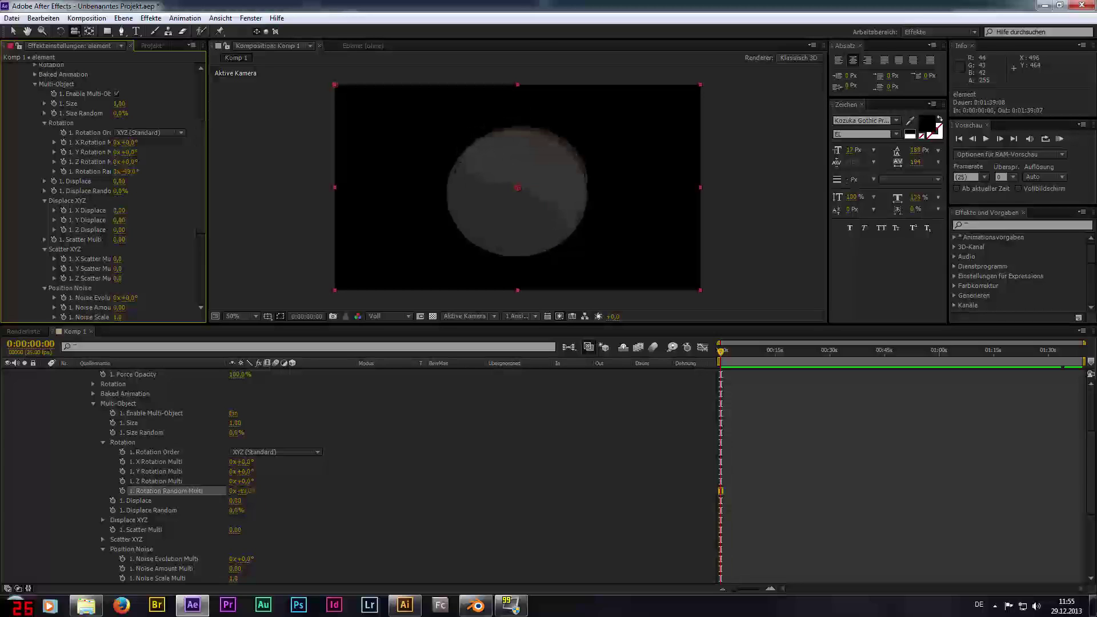
key(ctrl+z)
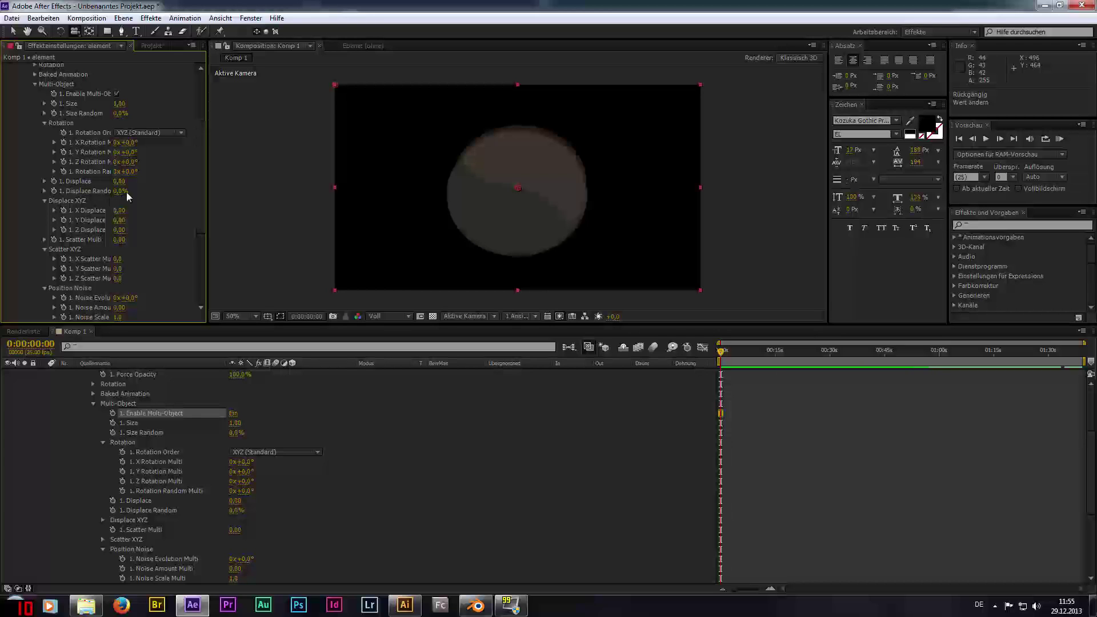
key(period)
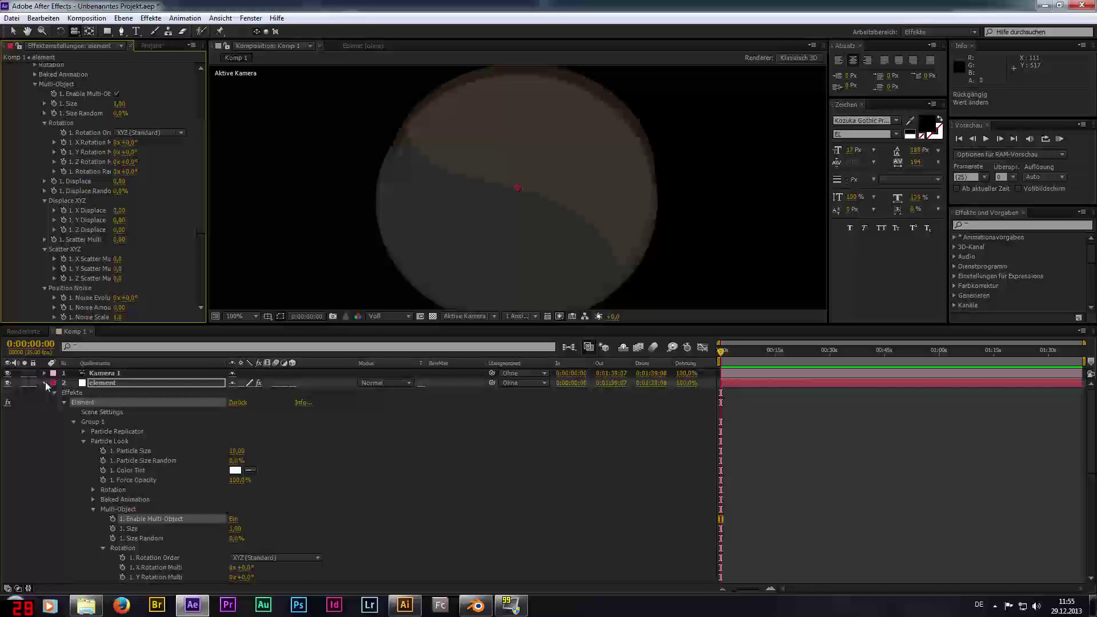
Step: Add a new light layer, Licht 1, to Komp 1
right_click(476, 474)
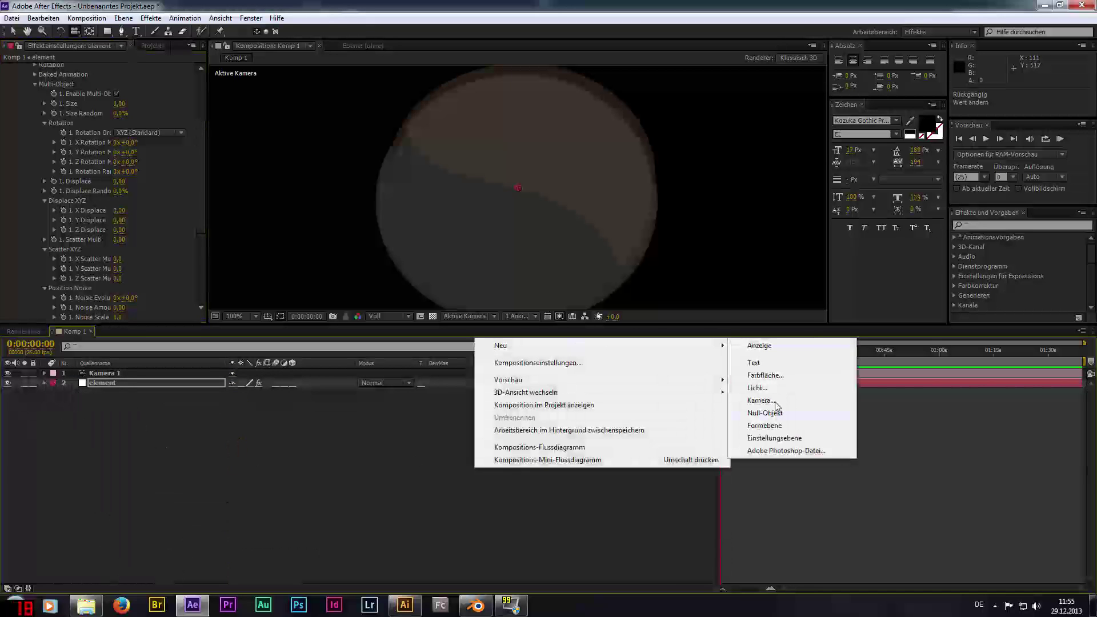
click(780, 386)
click(586, 434)
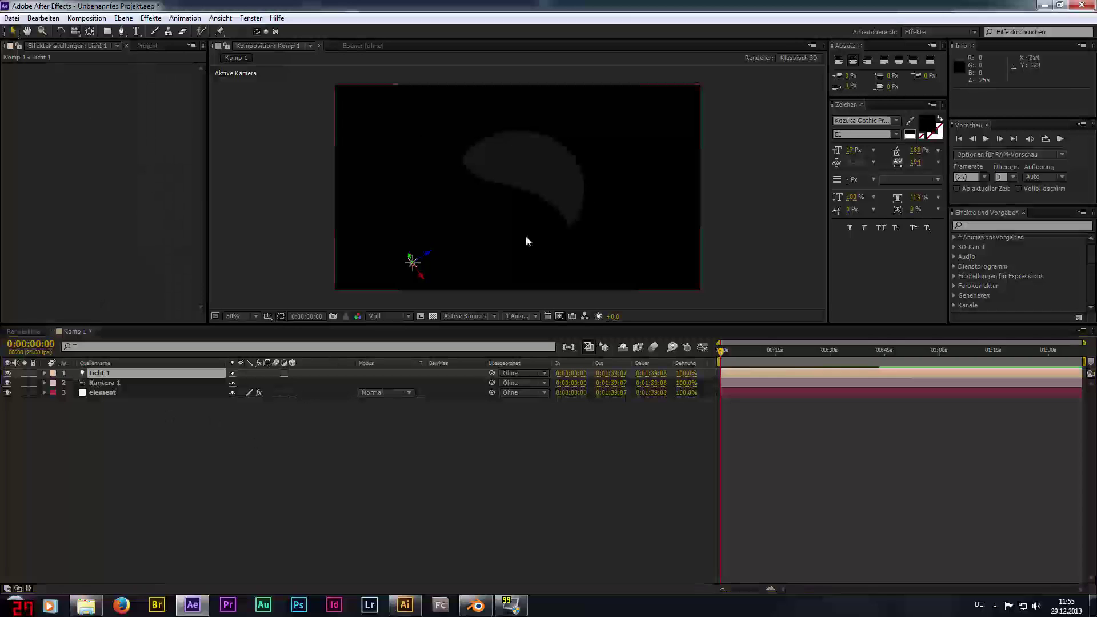
click(430, 260)
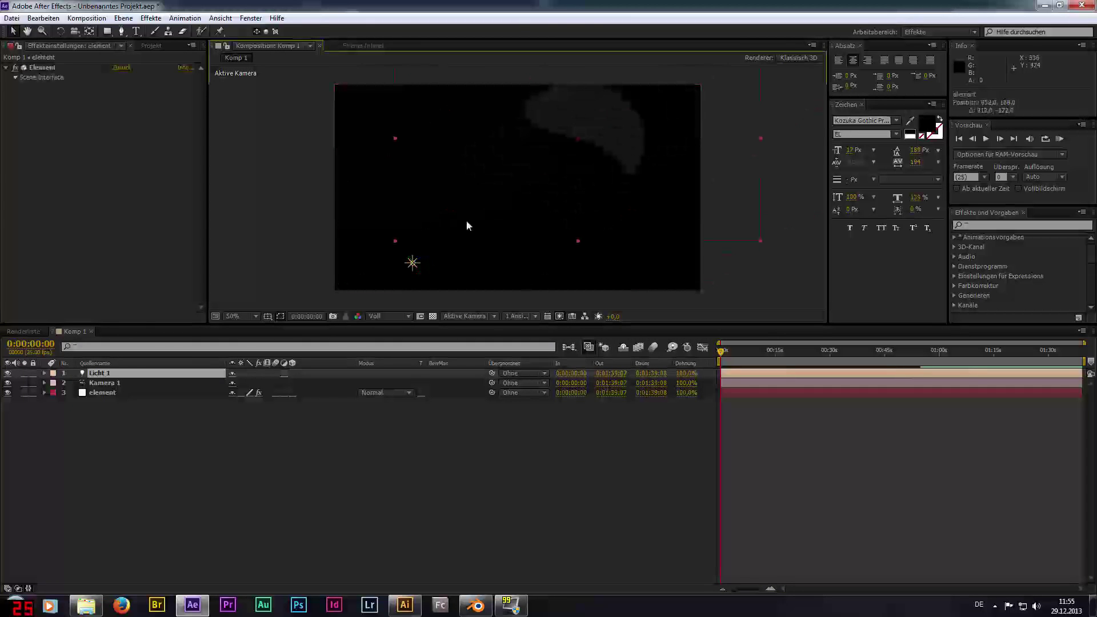
key(ctrl+z)
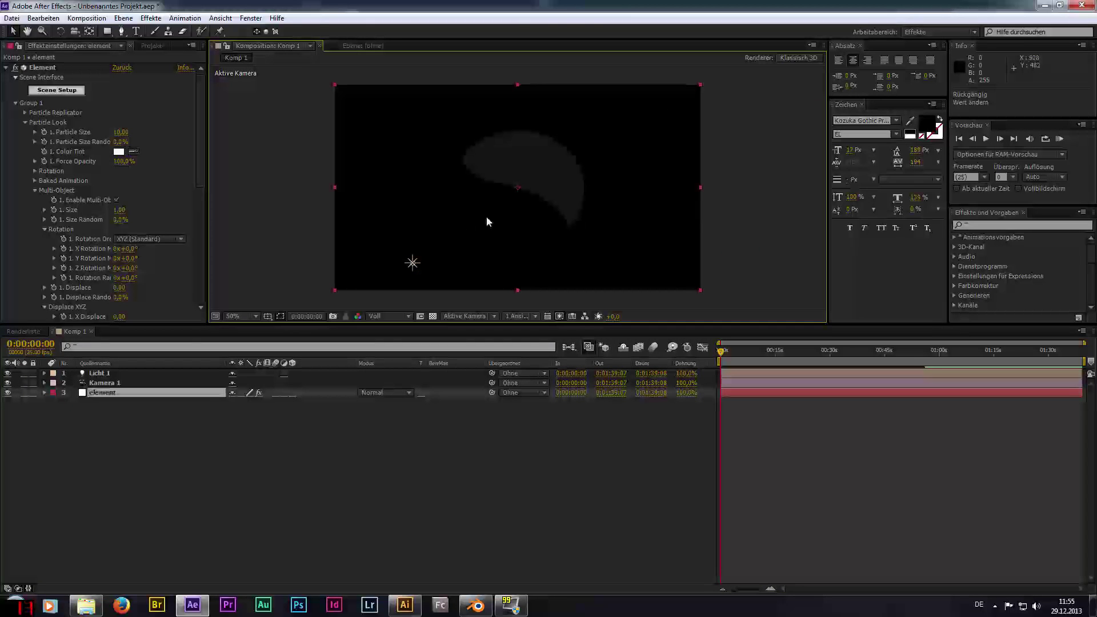
Step: Move Licht 1 up and to the right, then hide it
click(411, 263)
mouse_move(412, 263)
mouse_down()
mouse_move(535, 184)
mouse_move(568, 26)
mouse_up()
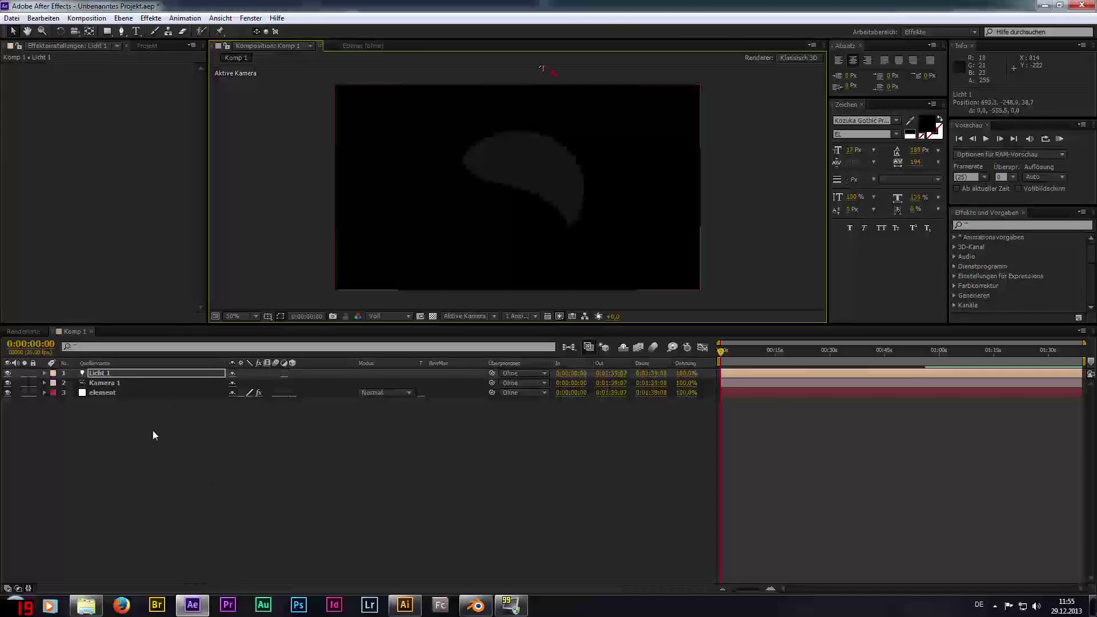
click(8, 374)
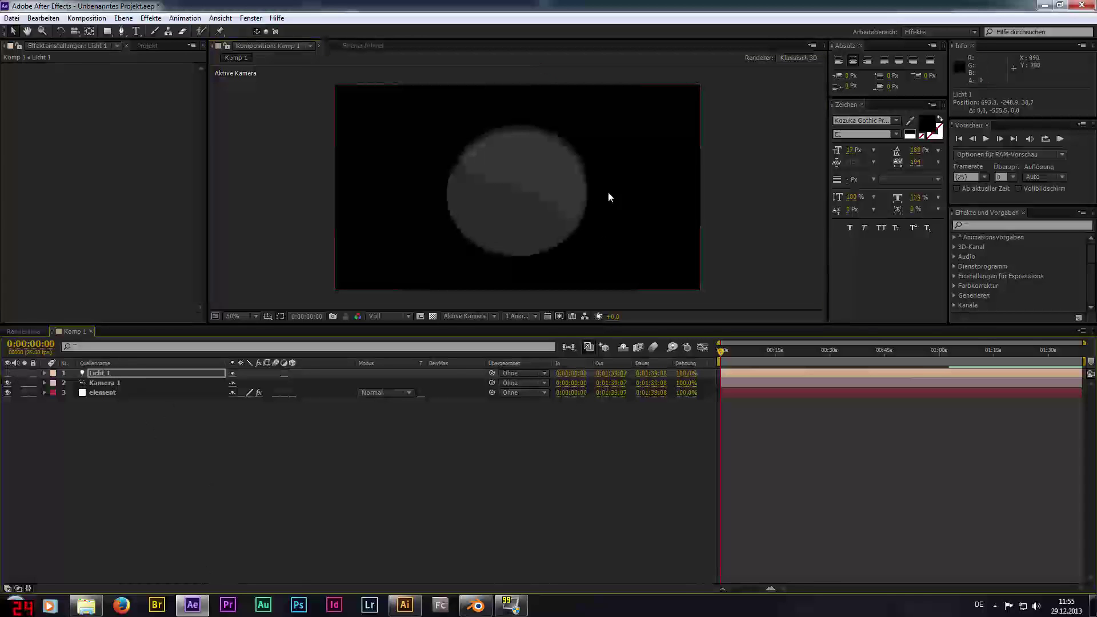
click(121, 396)
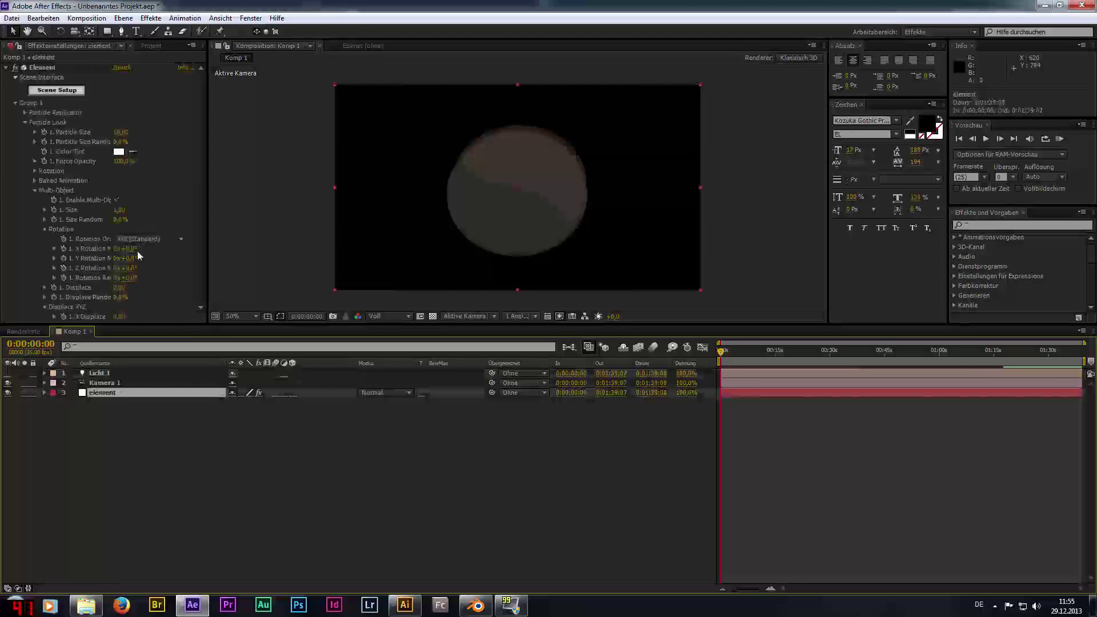
Step: Raise the Multi-Object 1. Displace value to 0.71 to scatter the fragments outward
scroll(143, 257, down, 2)
mouse_move(120, 262)
mouse_down()
mouse_move(166, 262)
mouse_move(150, 262)
mouse_up()
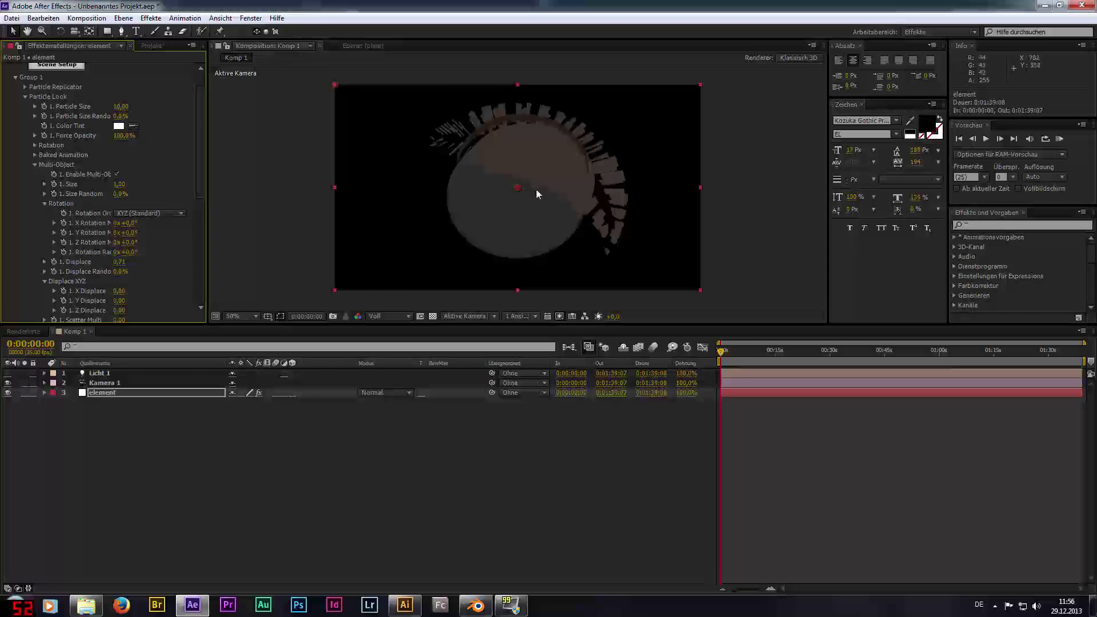